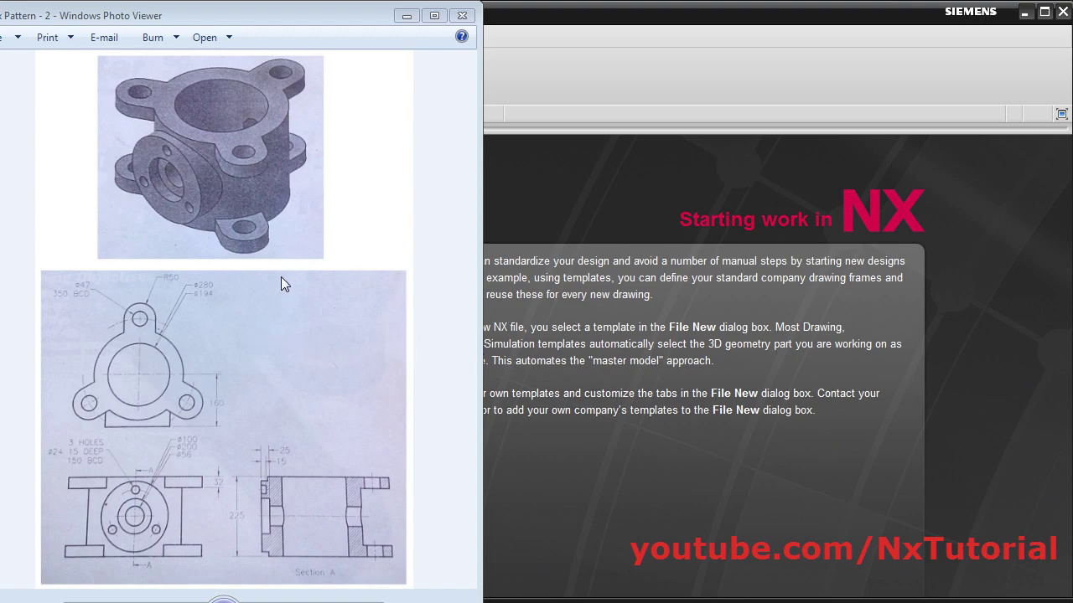
Switch from the reference drawing to NX and create the part model5.prt from the millimetre Model template
{"action": "left_click", "coordinate": [406, 15]}
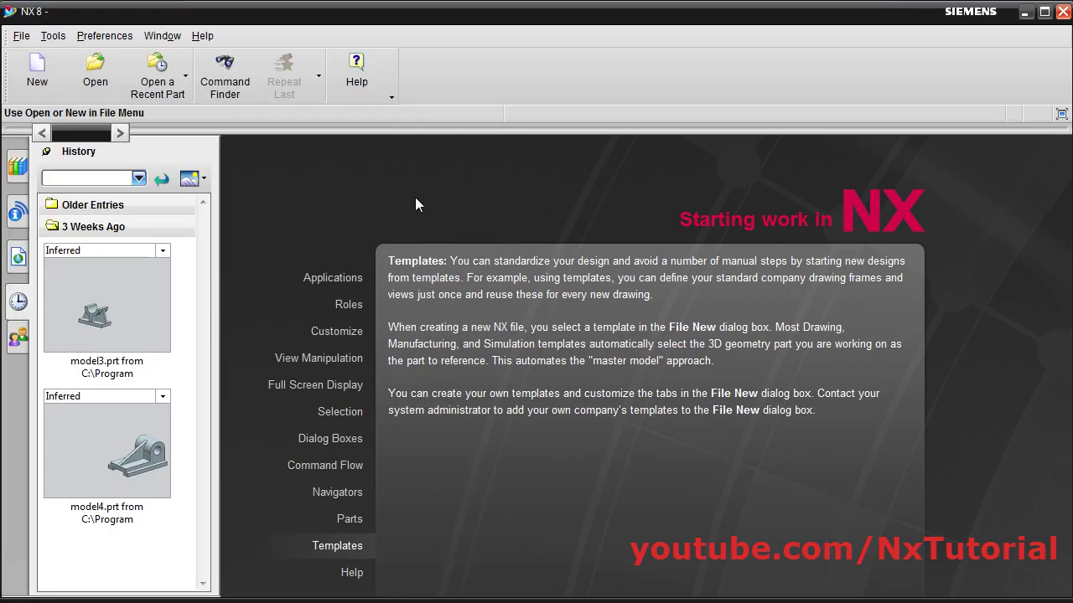
{"action": "left_click", "coordinate": [37, 75]}
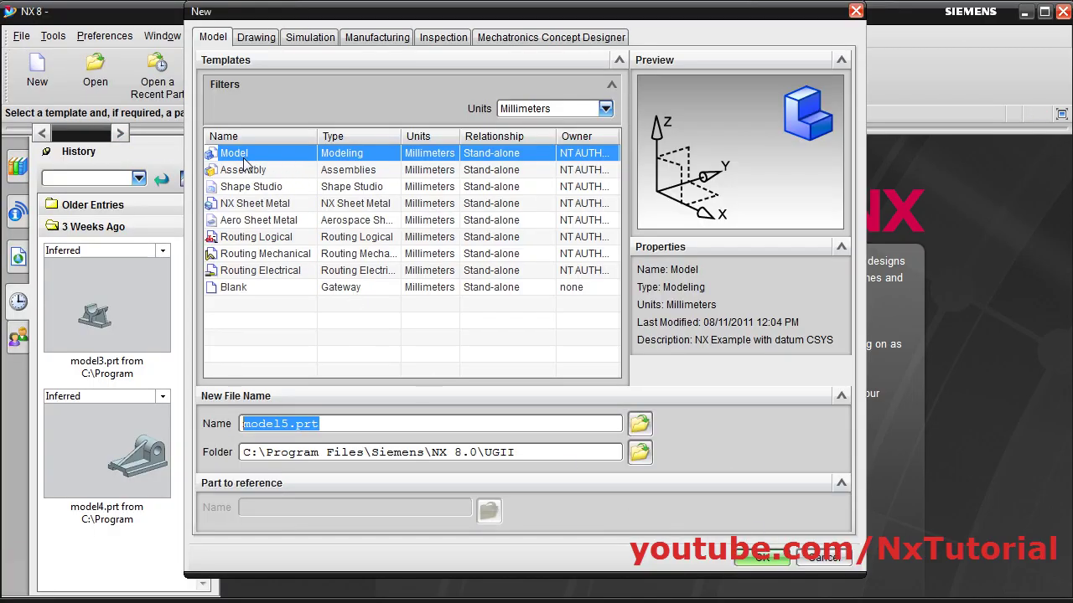
{"action": "left_click", "coordinate": [772, 563]}
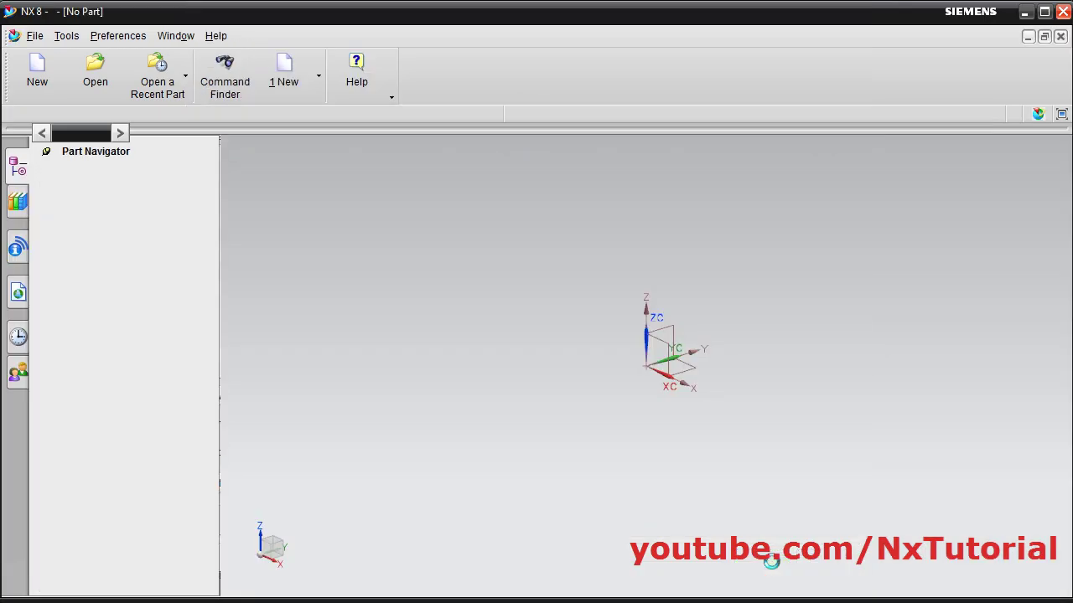
{"action": "key", "text": "alt+Tab"}
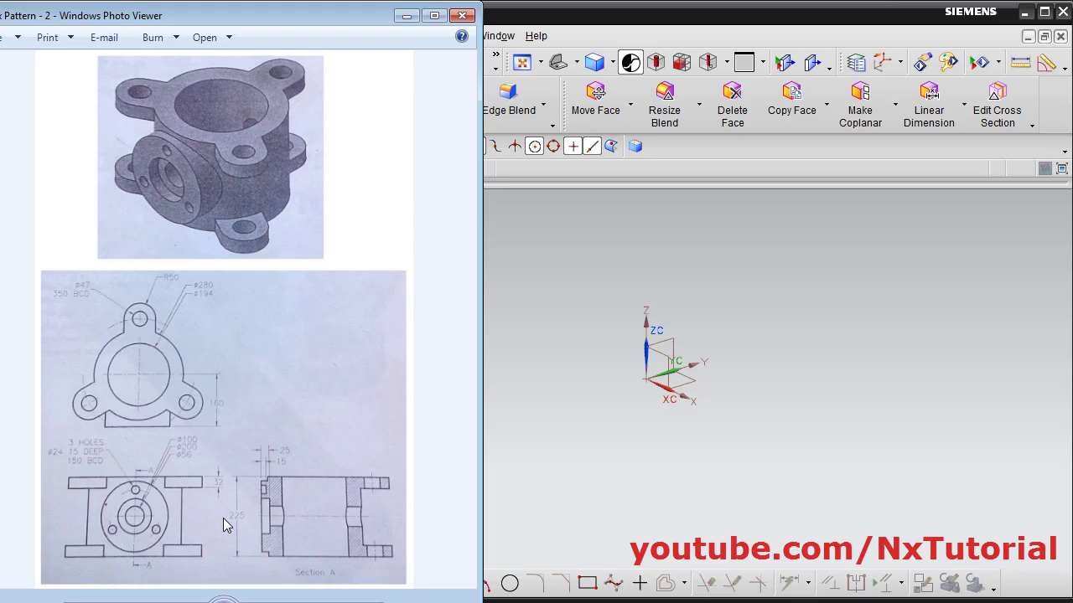
{"action": "left_click", "coordinate": [580, 312]}
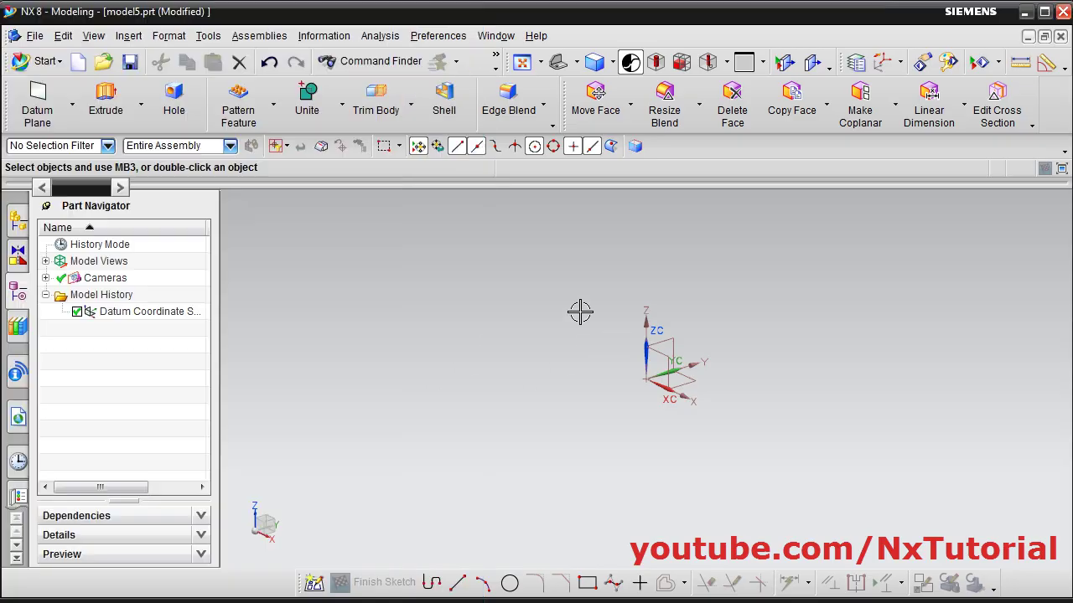
Start an Extrude and open a section sketch on the horizontal XY datum plane
{"action": "left_click", "coordinate": [99, 107]}
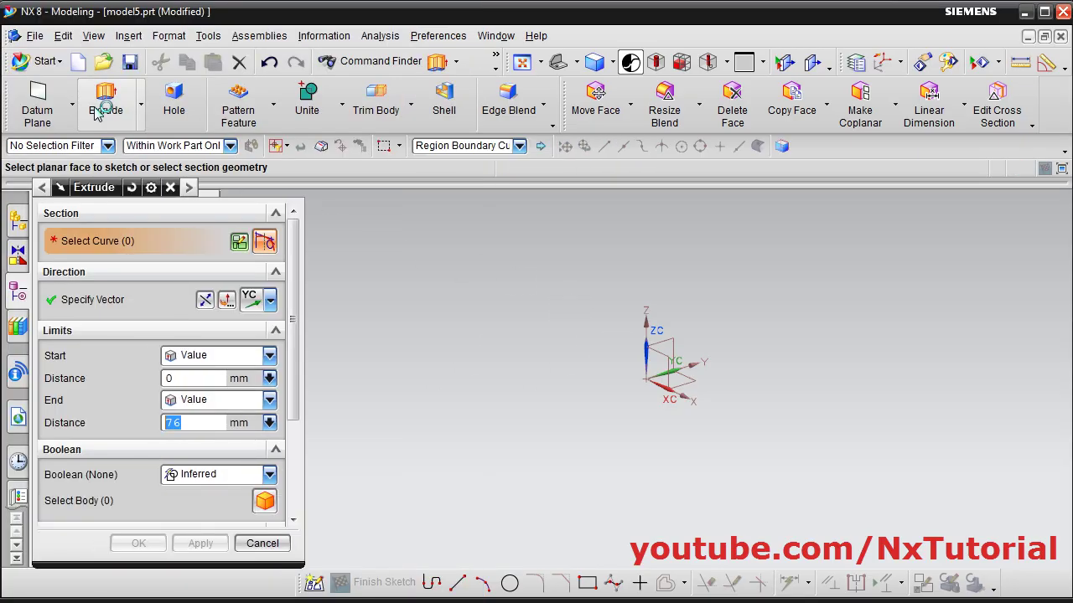
{"action": "left_click", "coordinate": [240, 243]}
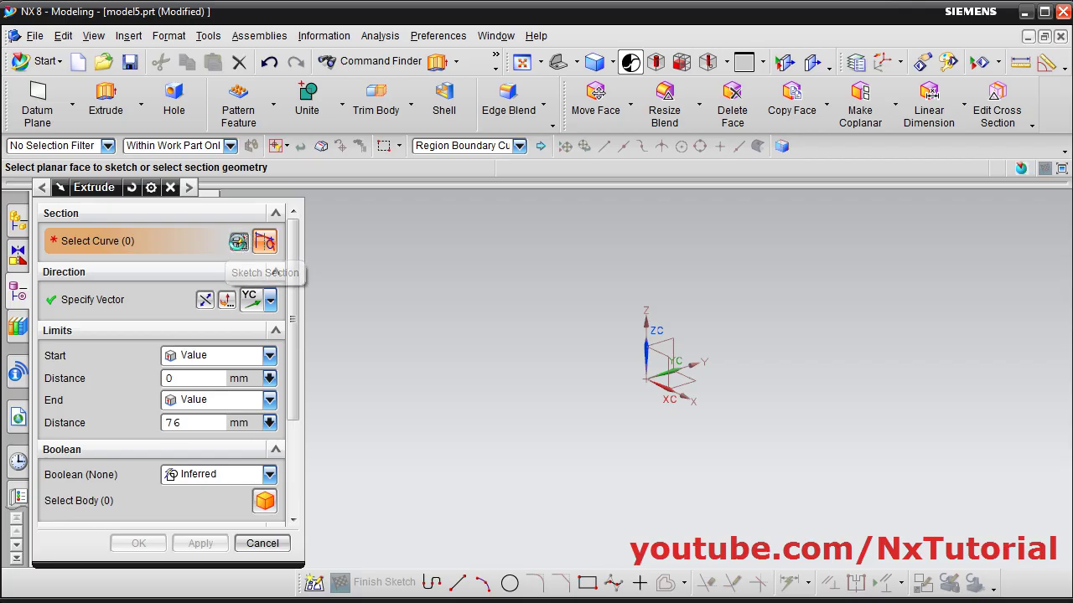
{"action": "left_click", "coordinate": [693, 396]}
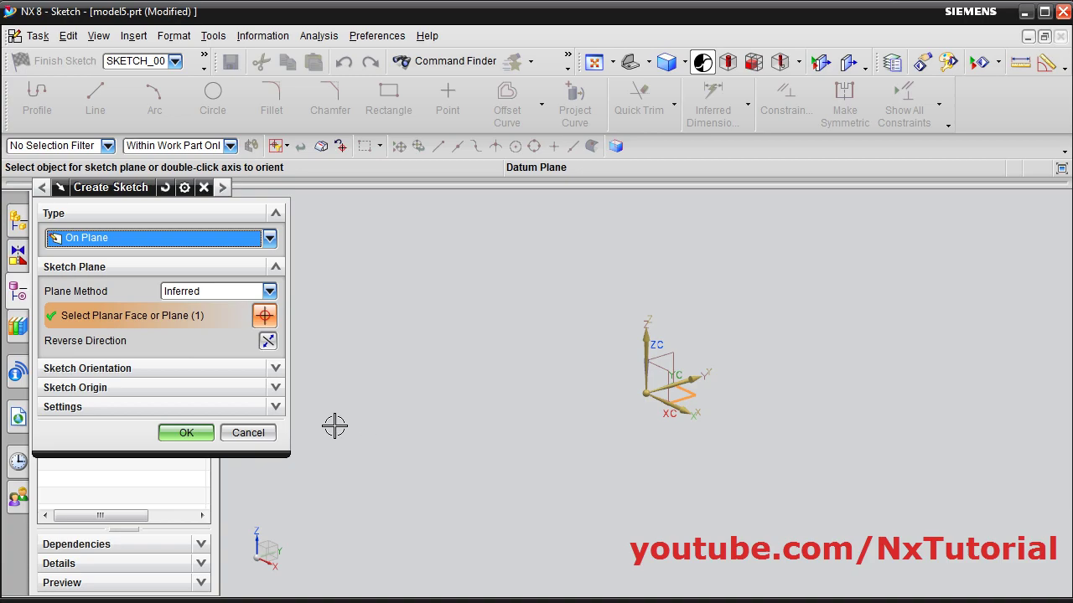
{"action": "left_click", "coordinate": [192, 434]}
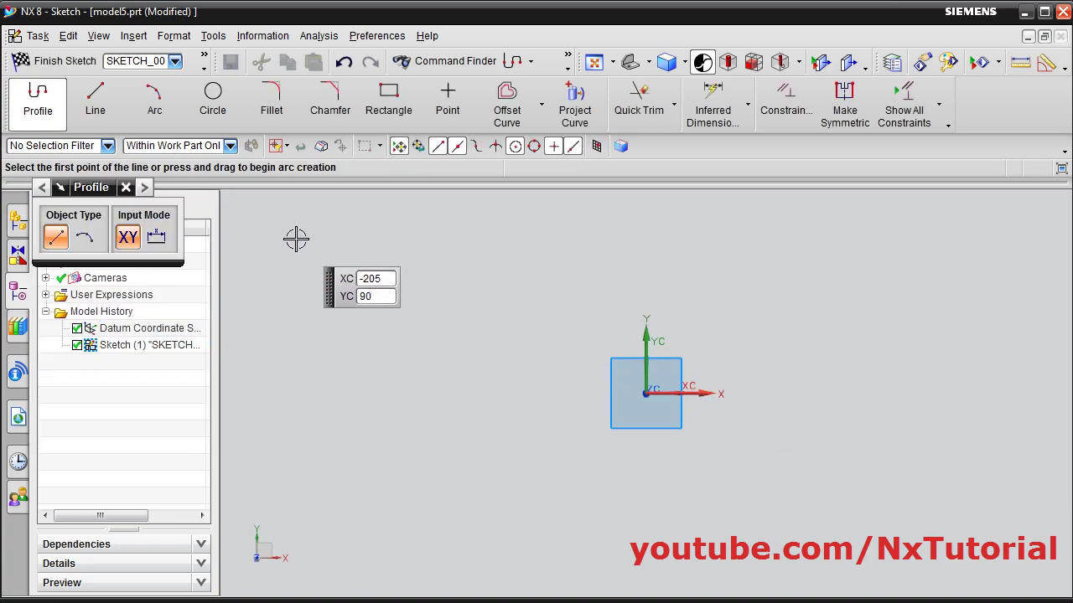
Sketch a circle centred on the origin and set its diameter to 280 mm
{"action": "left_click", "coordinate": [213, 99]}
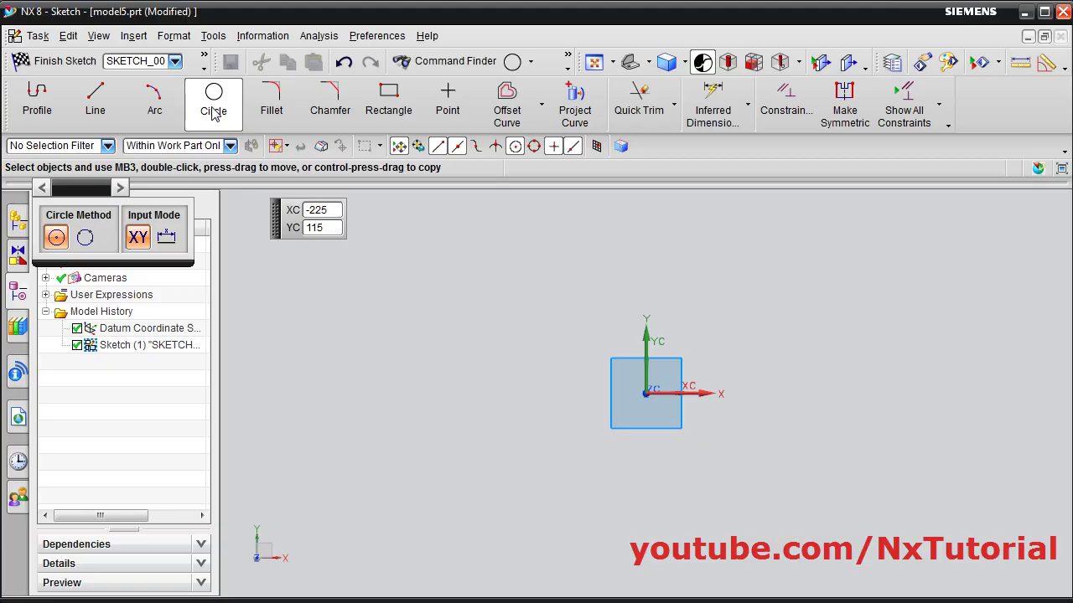
{"action": "left_click", "coordinate": [645, 393]}
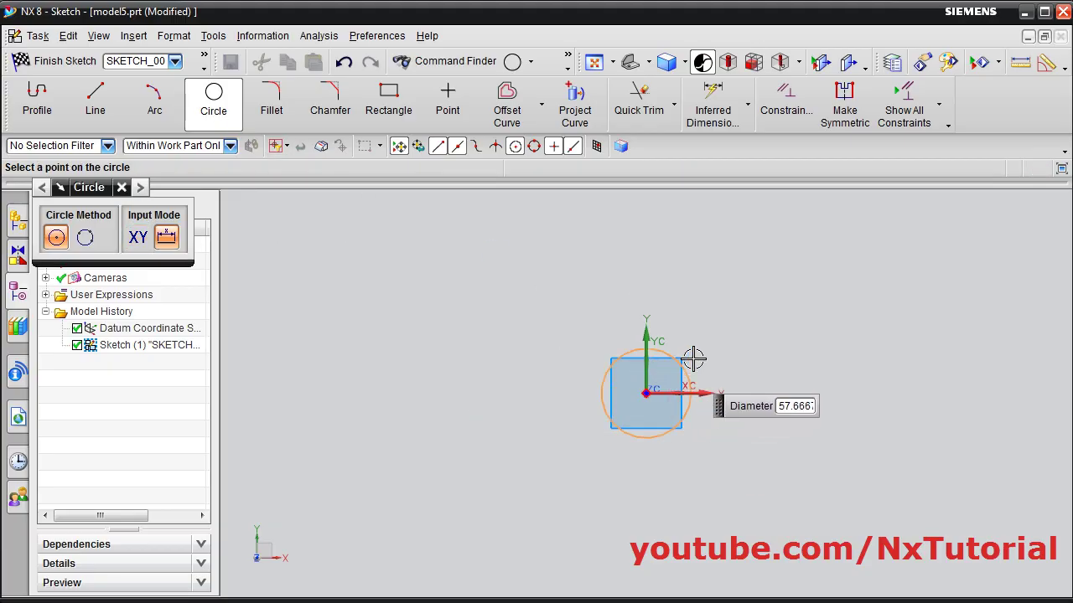
{"action": "left_click", "coordinate": [725, 316]}
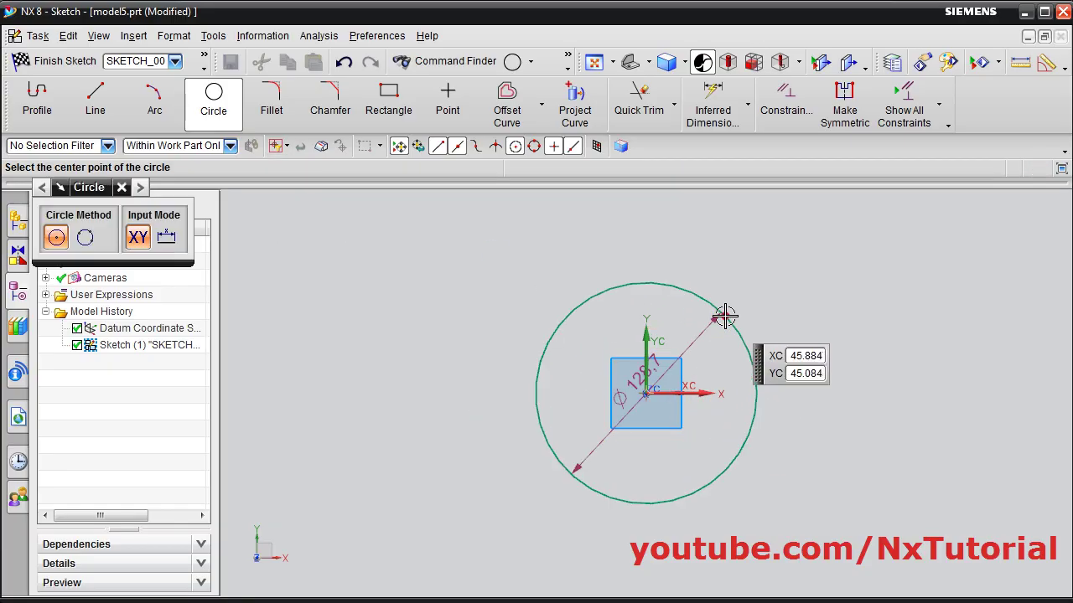
{"action": "key", "text": "Escape"}
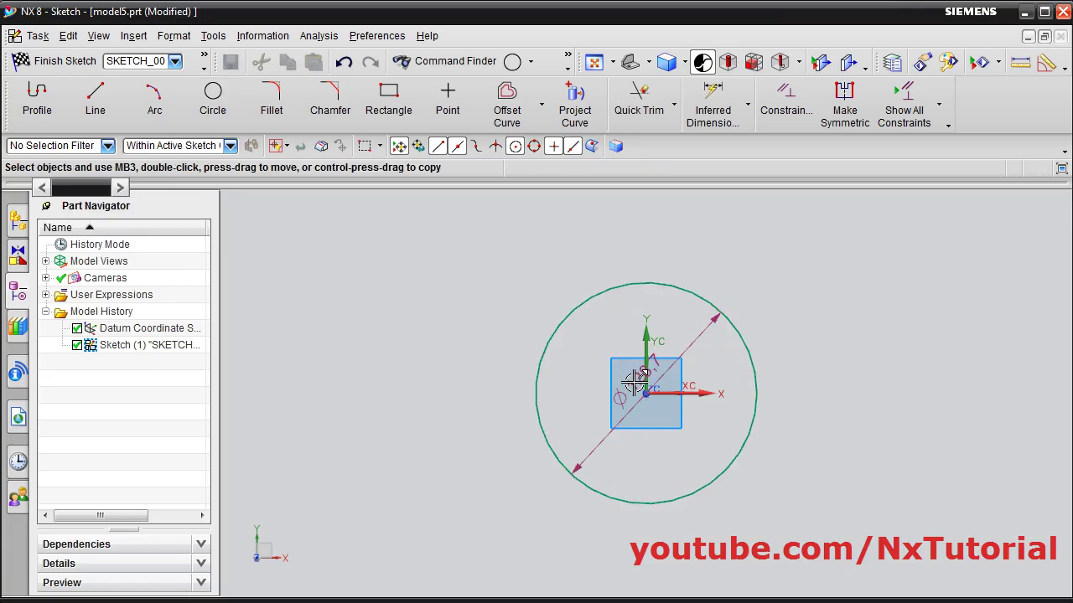
{"action": "double_click", "coordinate": [635, 381]}
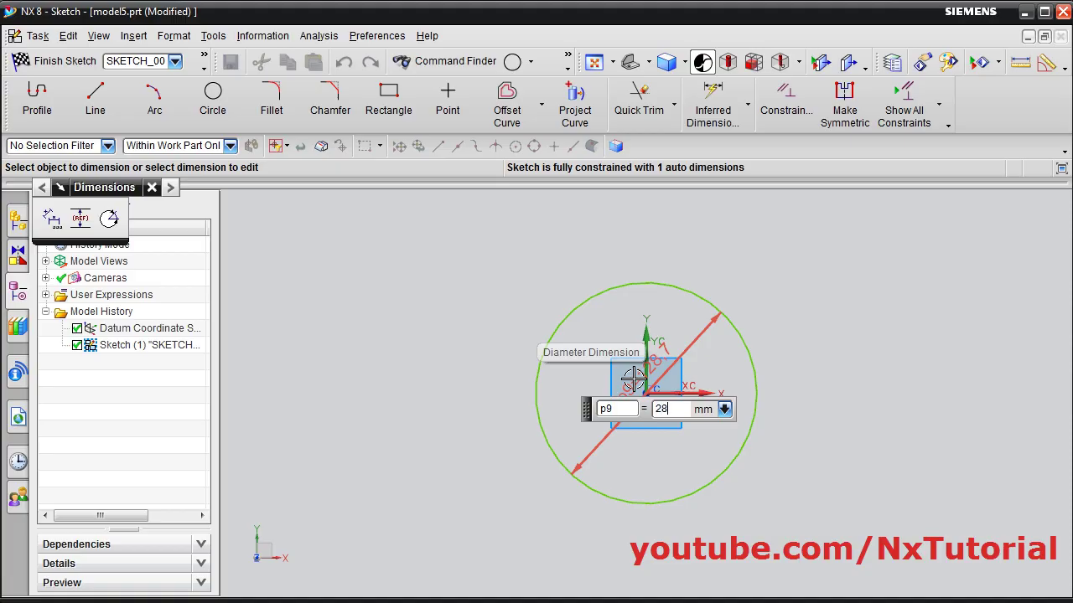
{"action": "key", "text": "Return"}
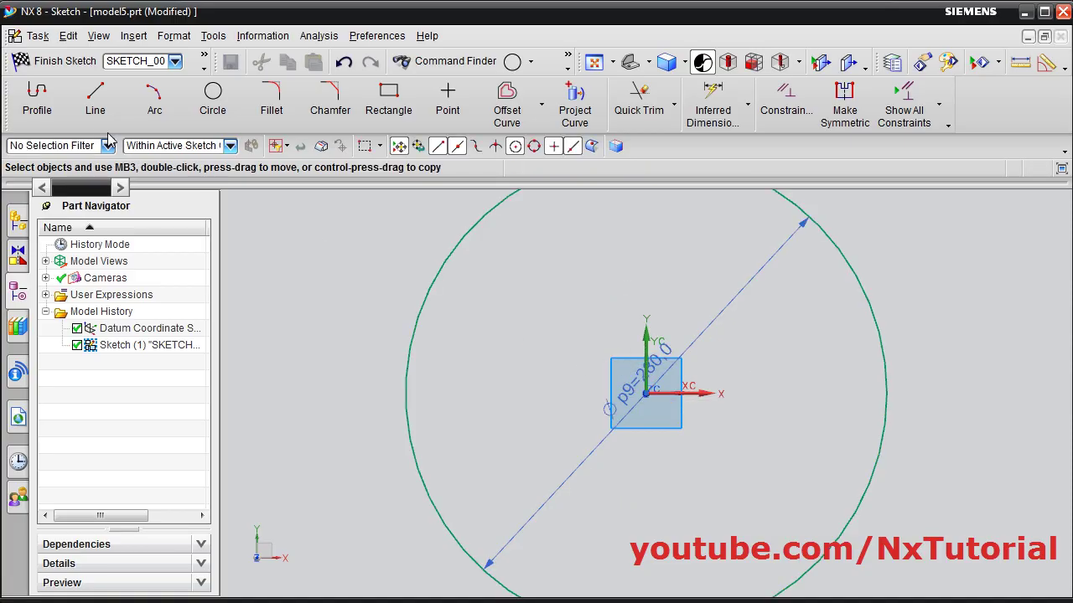
Finish the sketch and extrude the circle from 0 to 225 mm along its curve-normal vector into a vertical cylinder
{"action": "left_click", "coordinate": [58, 63]}
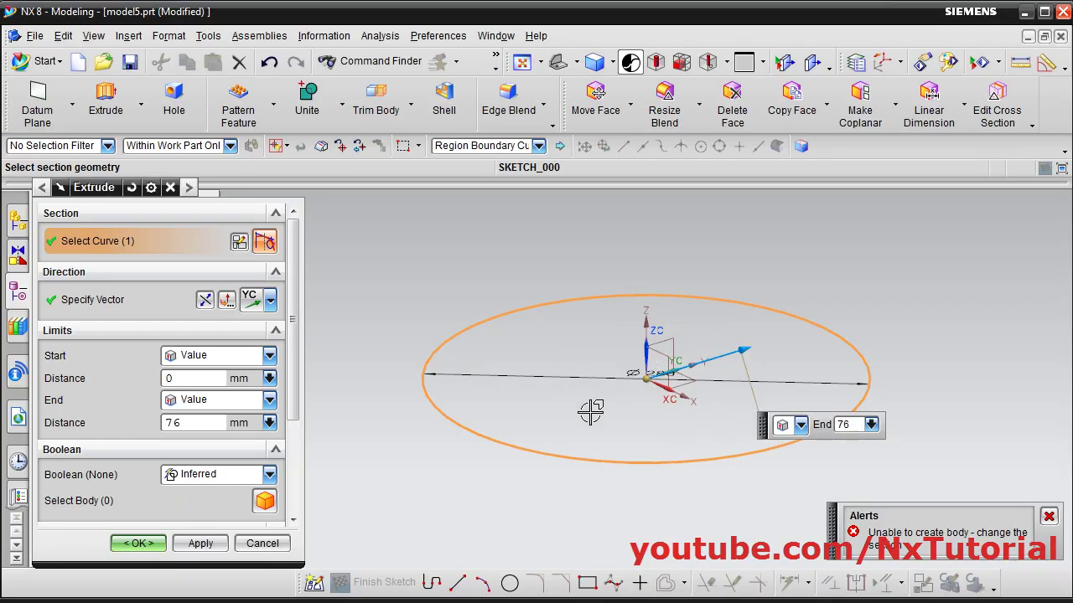
{"action": "left_click", "coordinate": [270, 303]}
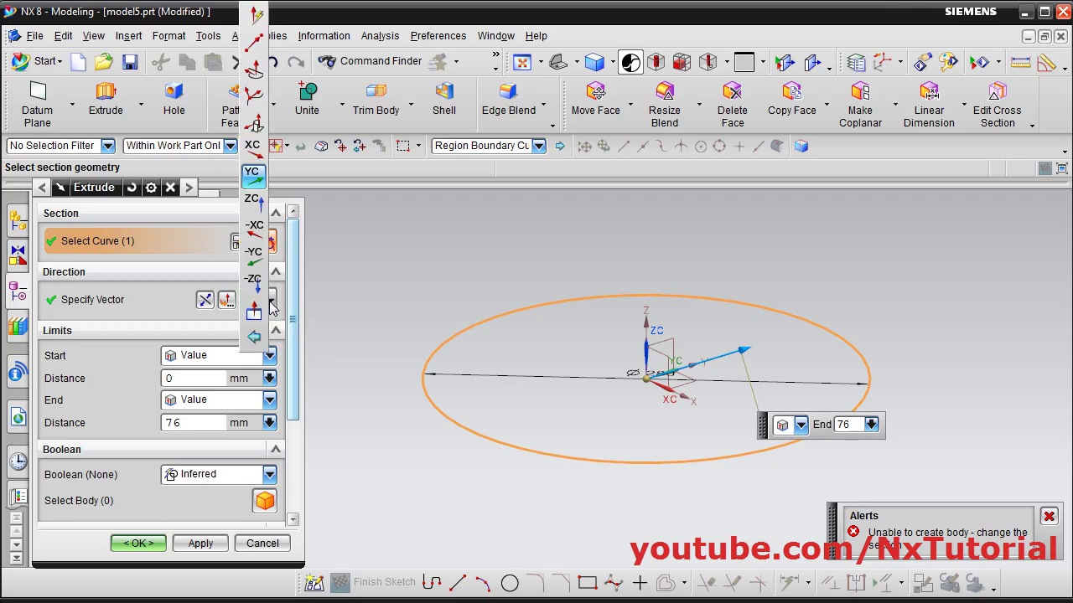
{"action": "left_click", "coordinate": [255, 125]}
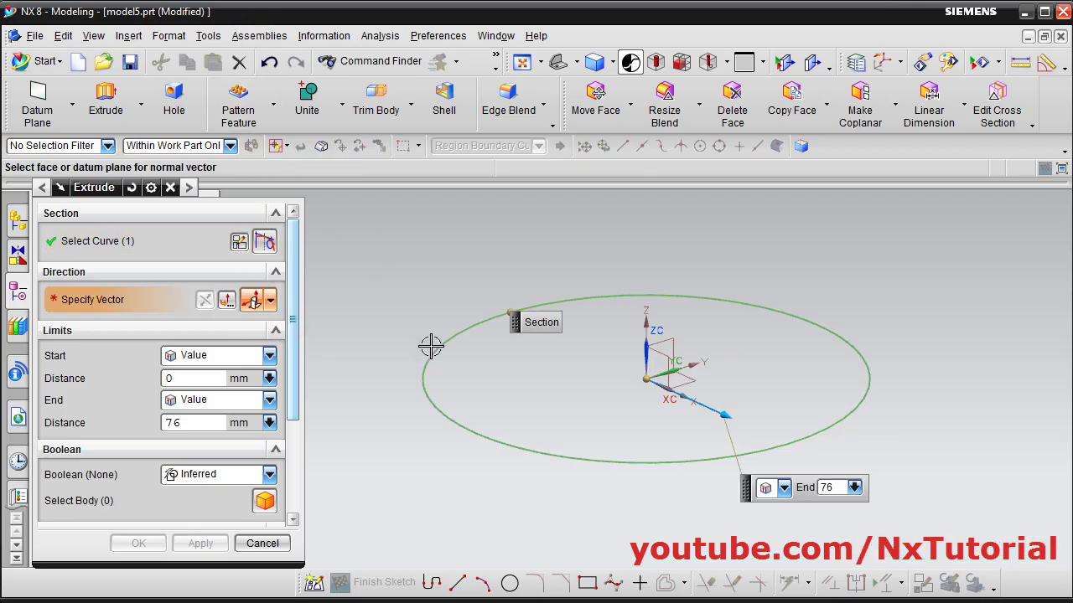
{"action": "left_click", "coordinate": [516, 449]}
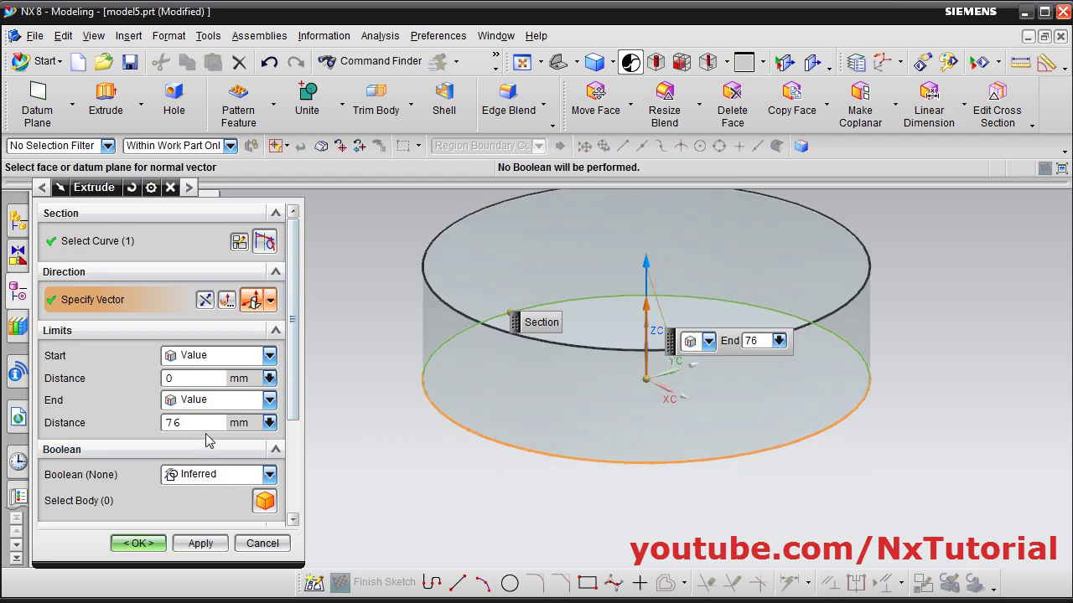
{"action": "left_click", "coordinate": [147, 422]}
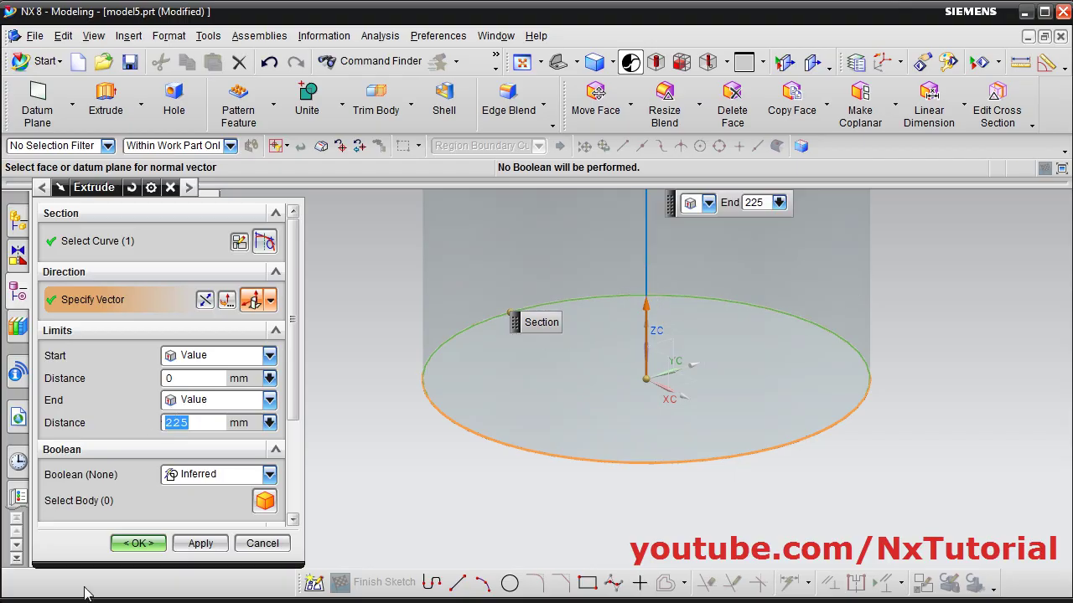
{"action": "left_click", "coordinate": [144, 543]}
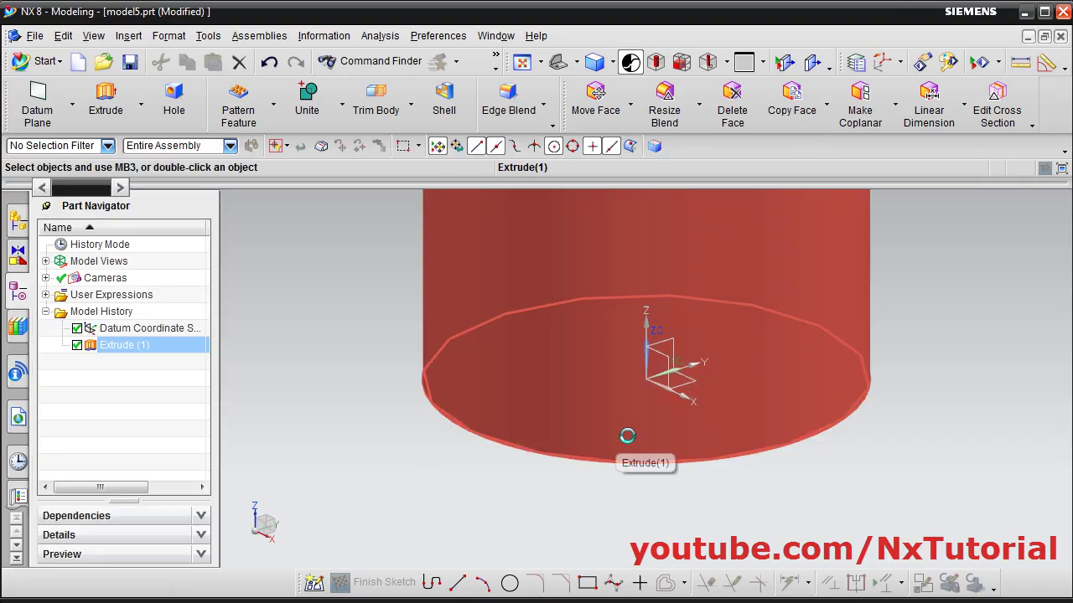
{"action": "key", "text": "ctrl+f"}
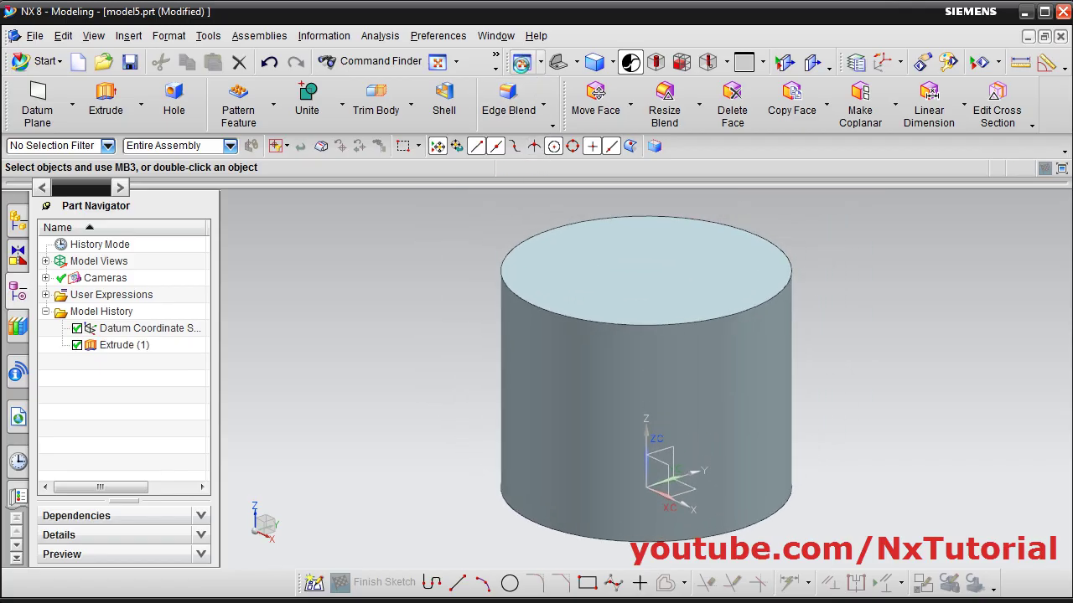
Check the lug dimensions in the reference drawing and open an Extrude section sketch on the cylinder's top face in NX
{"action": "key", "text": "alt+Tab"}
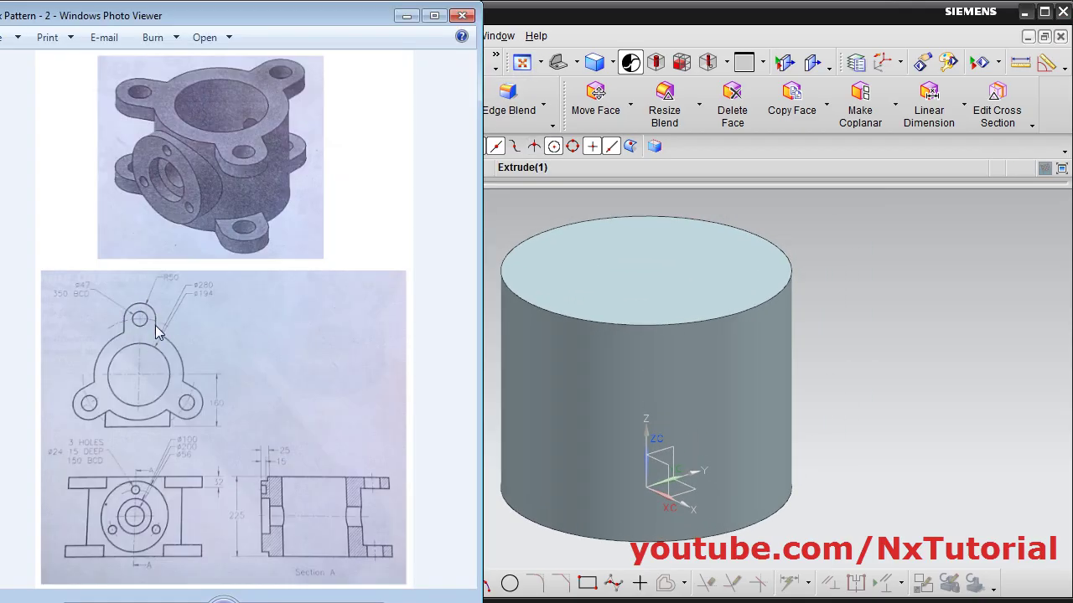
{"action": "scroll", "coordinate": [147, 322], "scroll_direction": "up", "scroll_amount": 2}
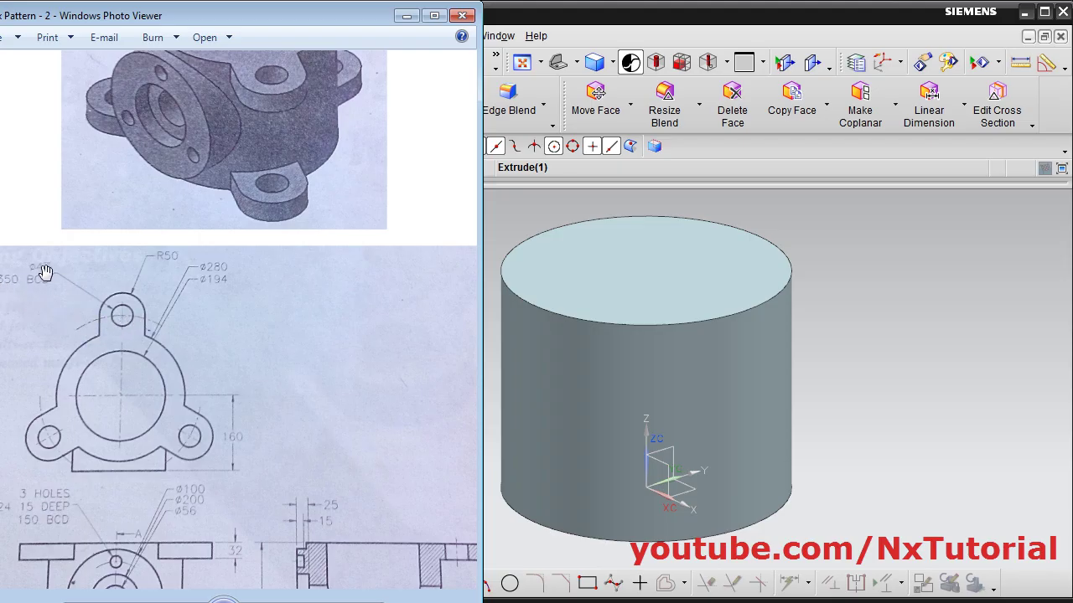
{"action": "left_click", "coordinate": [920, 275]}
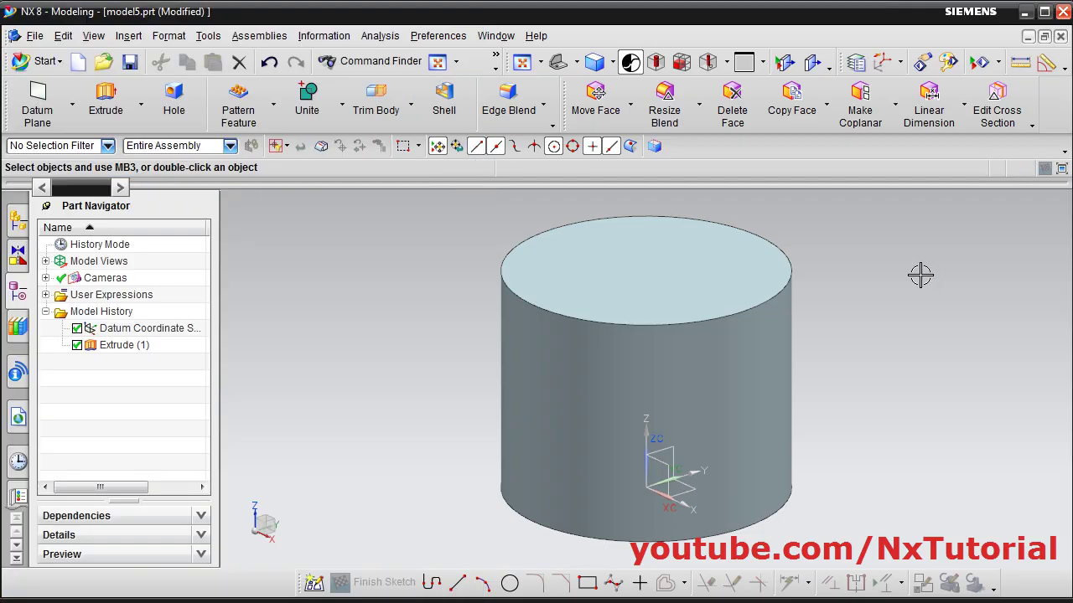
{"action": "left_click", "coordinate": [106, 102]}
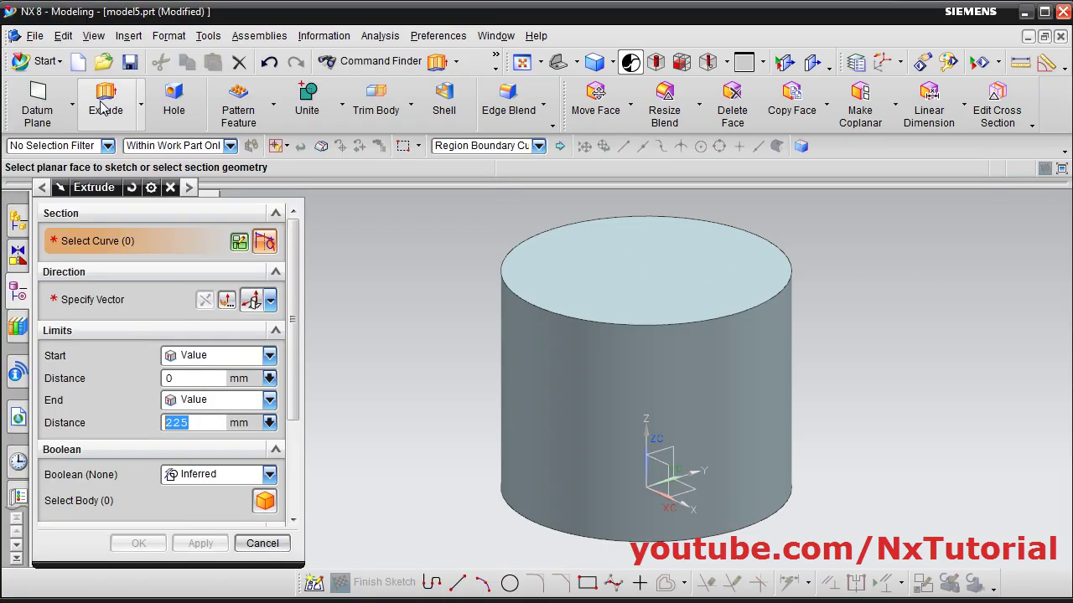
{"action": "left_click", "coordinate": [239, 242]}
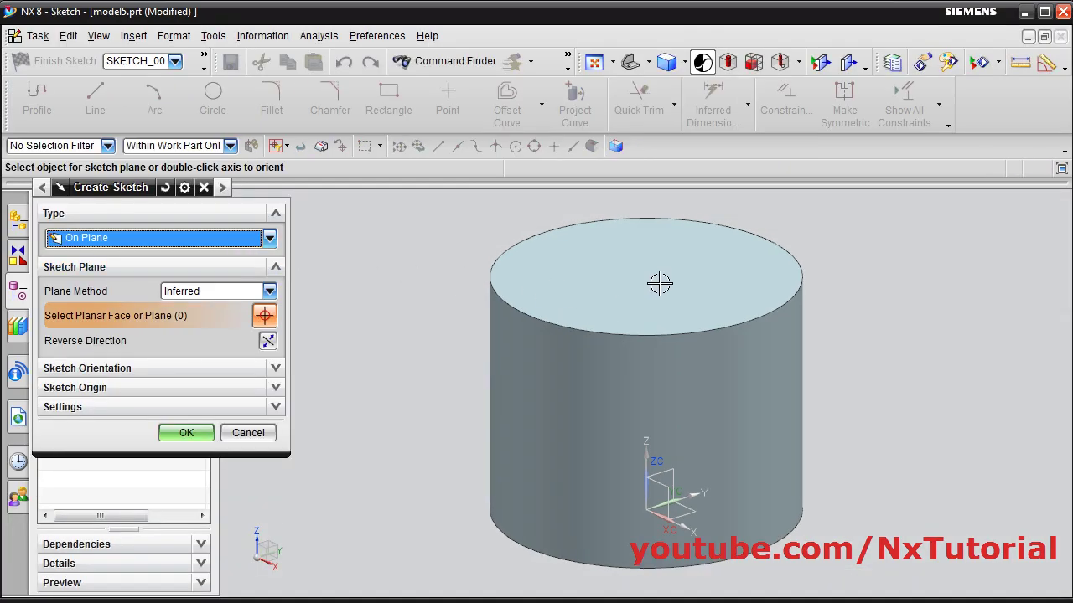
{"action": "left_click", "coordinate": [735, 281]}
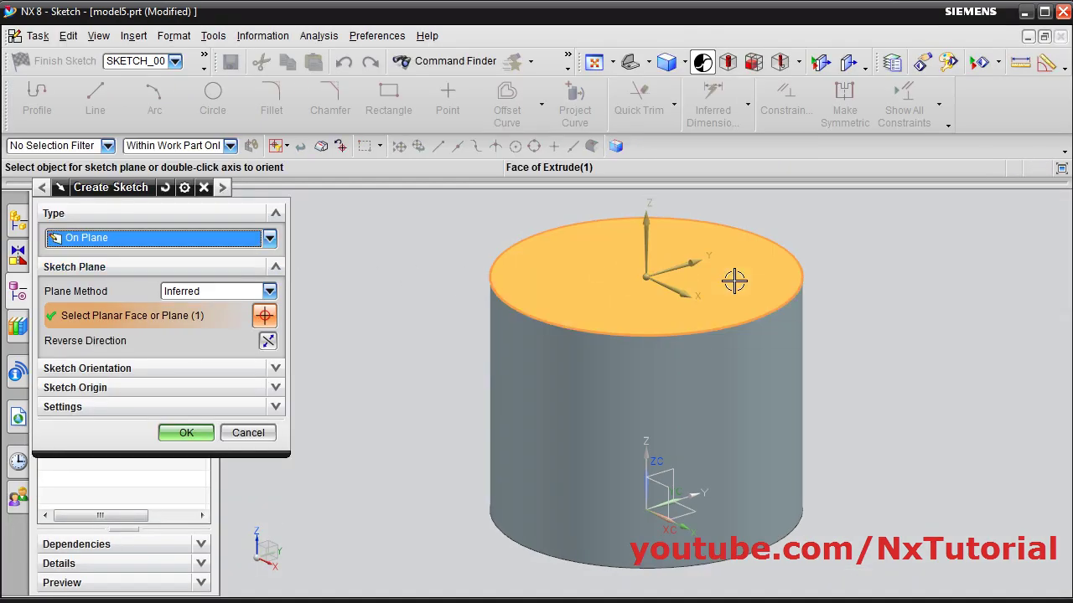
{"action": "left_click", "coordinate": [186, 432]}
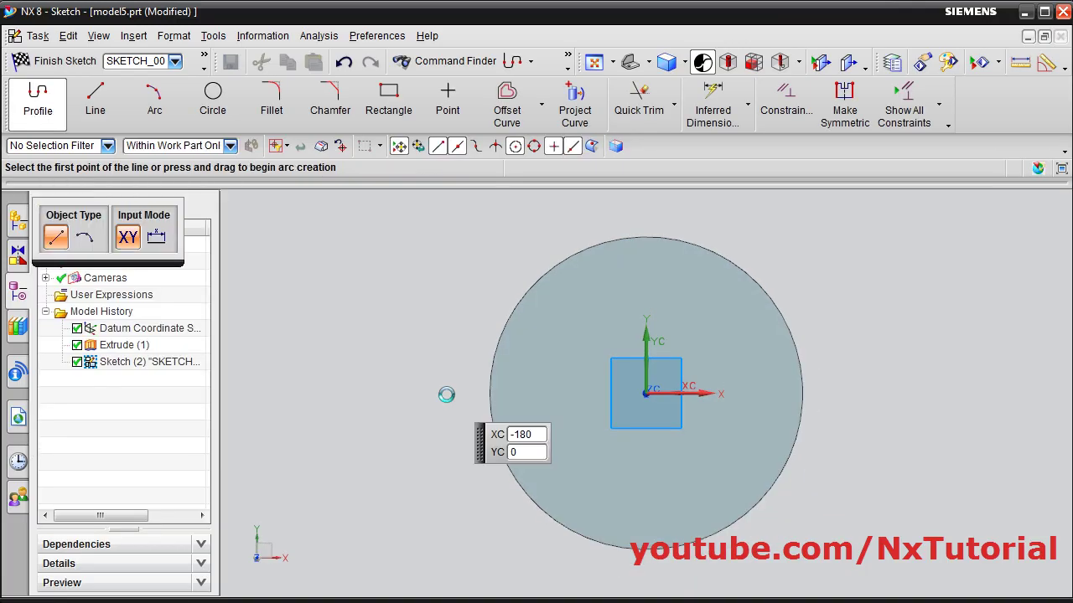
Sketch a circle about 55 mm in diameter outside the cylinder, centred on the vertical axis about 179 mm above the origin
{"action": "scroll", "coordinate": [519, 392], "scroll_direction": "down", "scroll_amount": 2}
{"action": "key", "text": "Escape"}
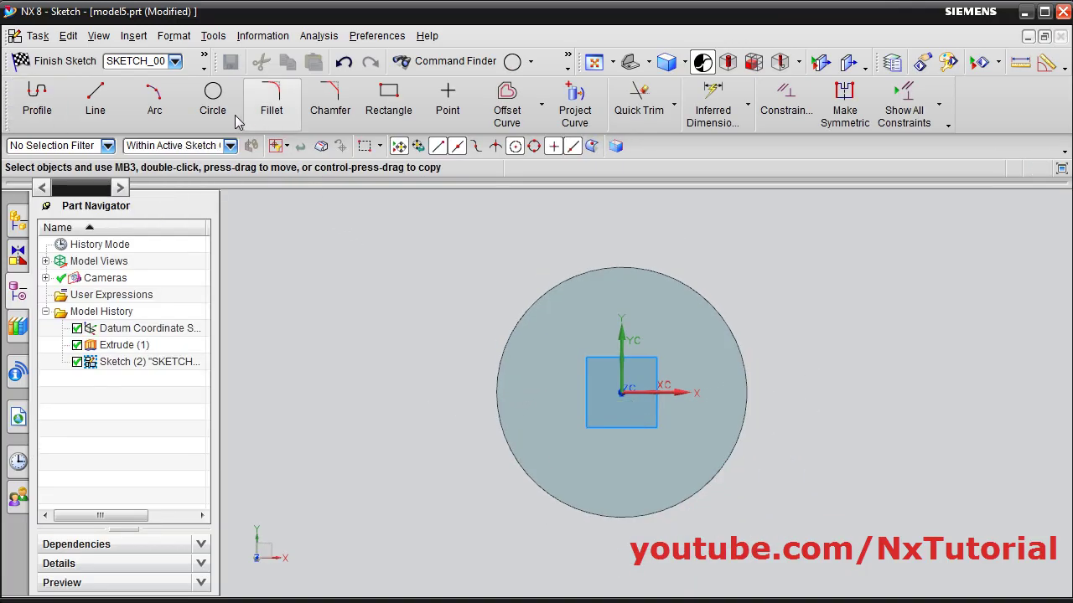
{"action": "left_click", "coordinate": [212, 101]}
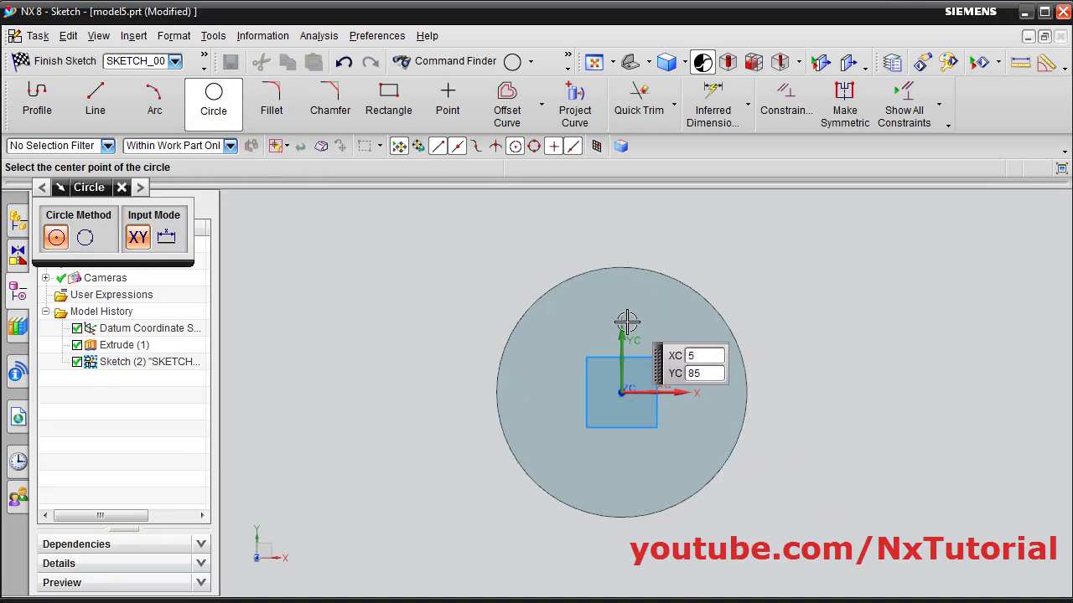
{"action": "left_click", "coordinate": [621, 233]}
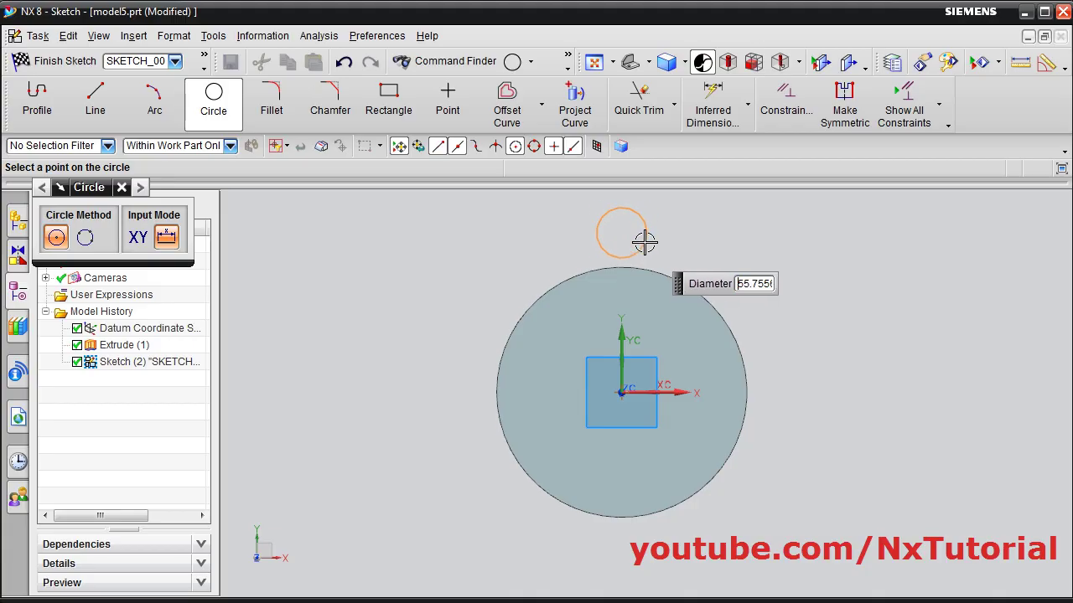
{"action": "left_click", "coordinate": [641, 243]}
{"action": "key", "text": "Escape"}
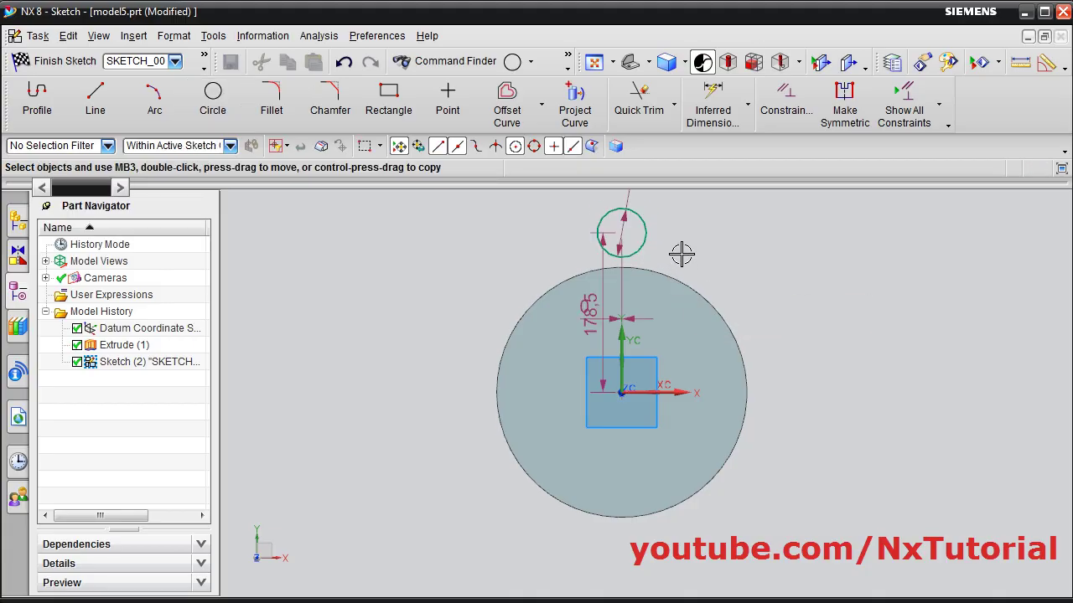
Check the bolt-circle dimension in the reference drawing, and set the circle's vertical distance from the origin to 175 mm in NX
{"action": "key", "text": "alt+Tab"}
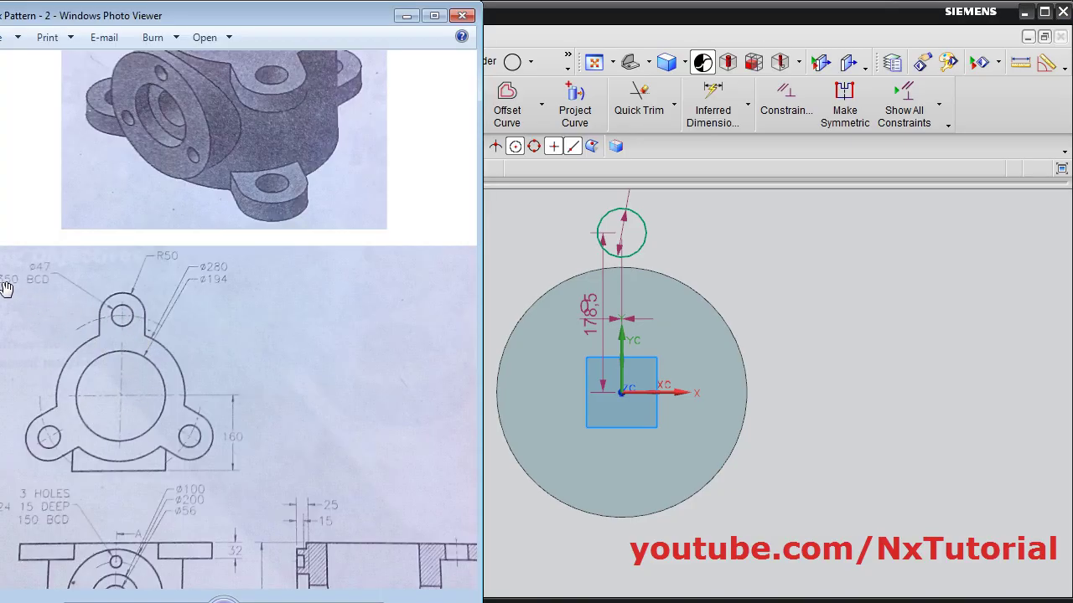
{"action": "key", "text": "alt+Tab"}
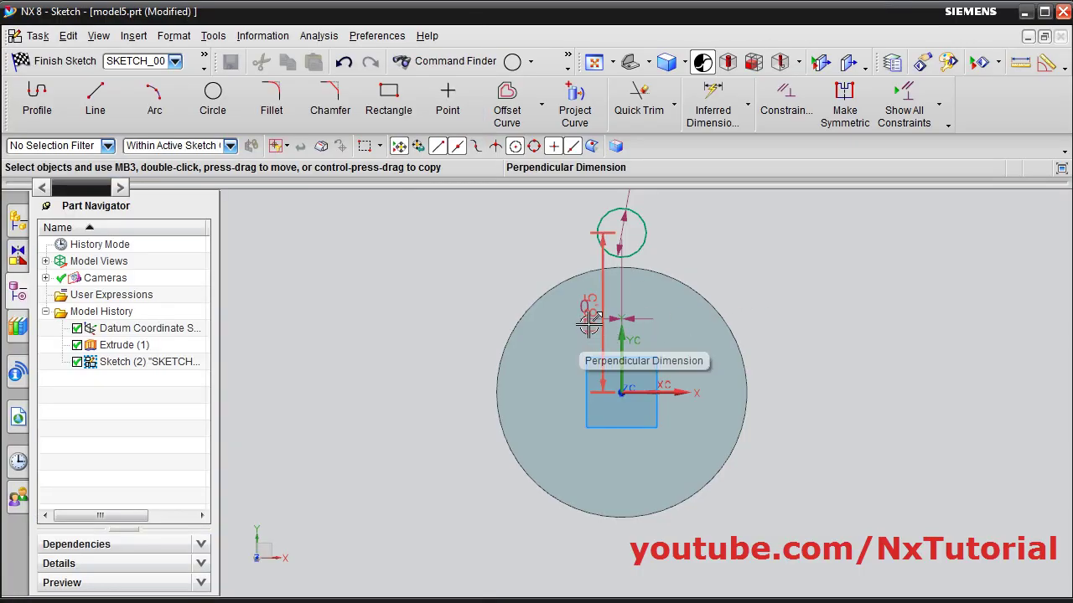
{"action": "double_click", "coordinate": [589, 318]}
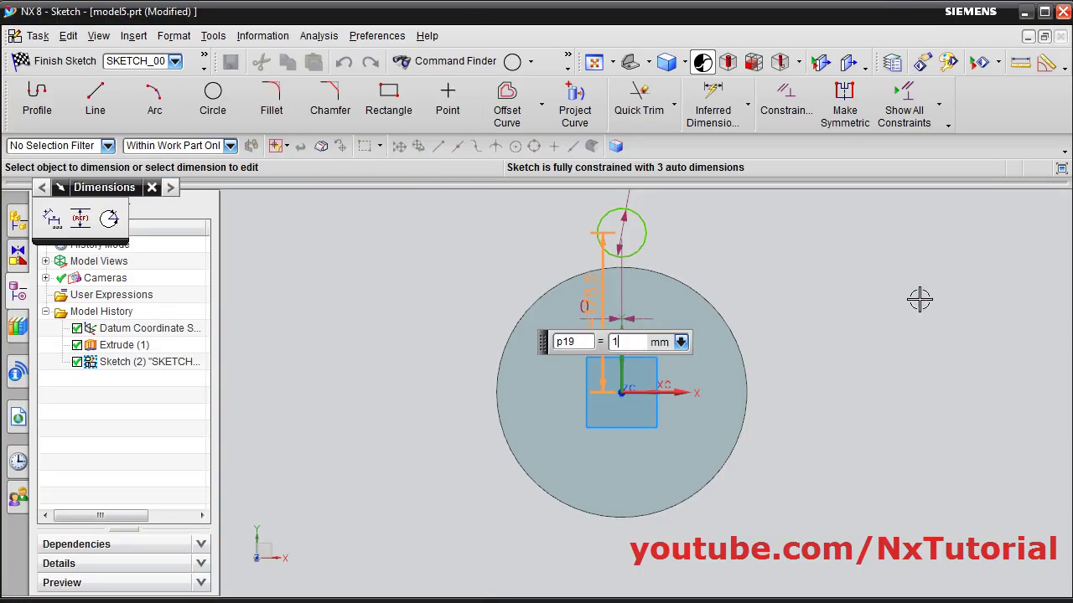
{"action": "key", "text": "Return"}
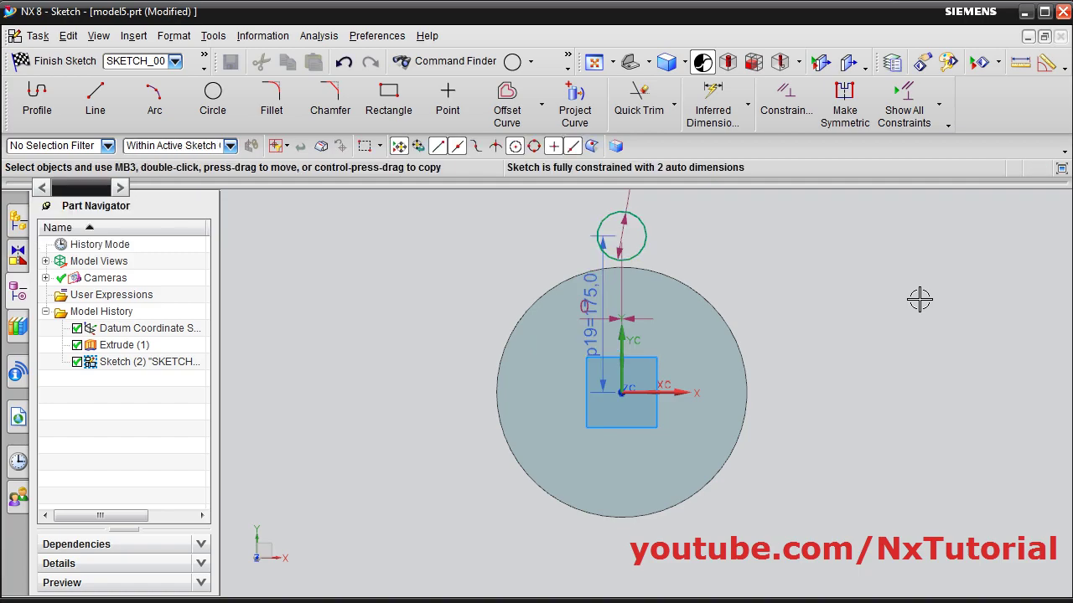
Check the lug radius in the reference drawing, and set the lug circle's diameter to 100 mm in NX
{"action": "scroll", "coordinate": [742, 301], "scroll_direction": "down", "scroll_amount": 3}
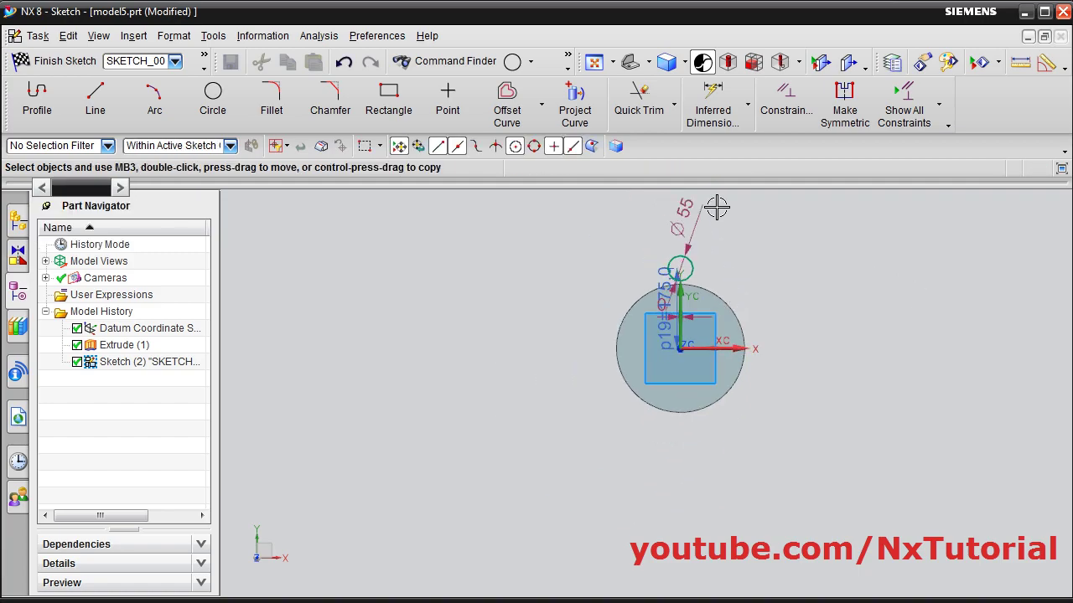
{"action": "scroll", "coordinate": [717, 206], "scroll_direction": "up", "scroll_amount": 2}
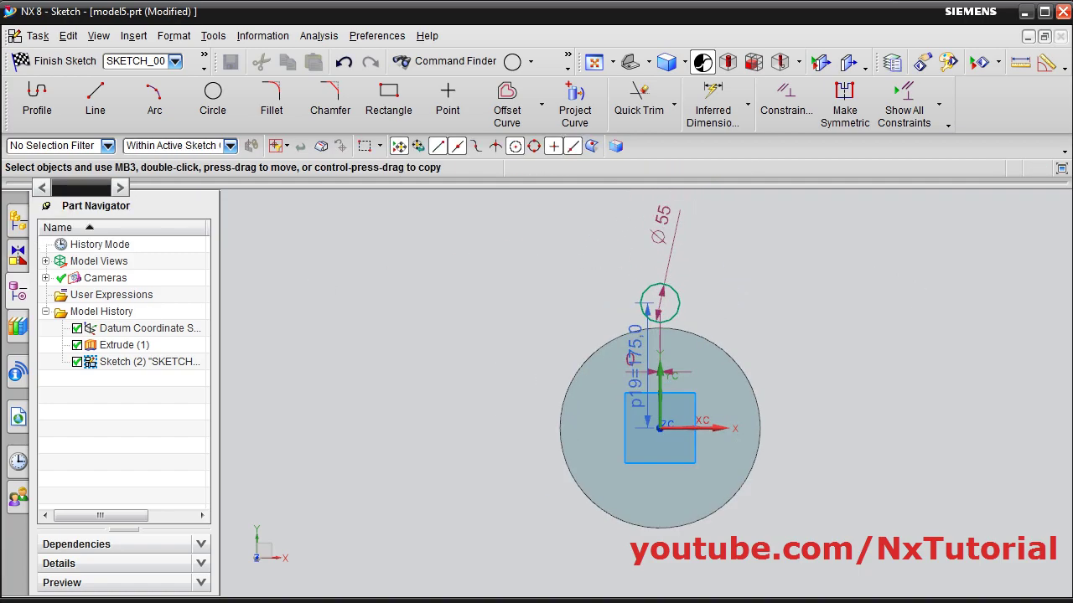
{"action": "key", "text": "alt+Tab"}
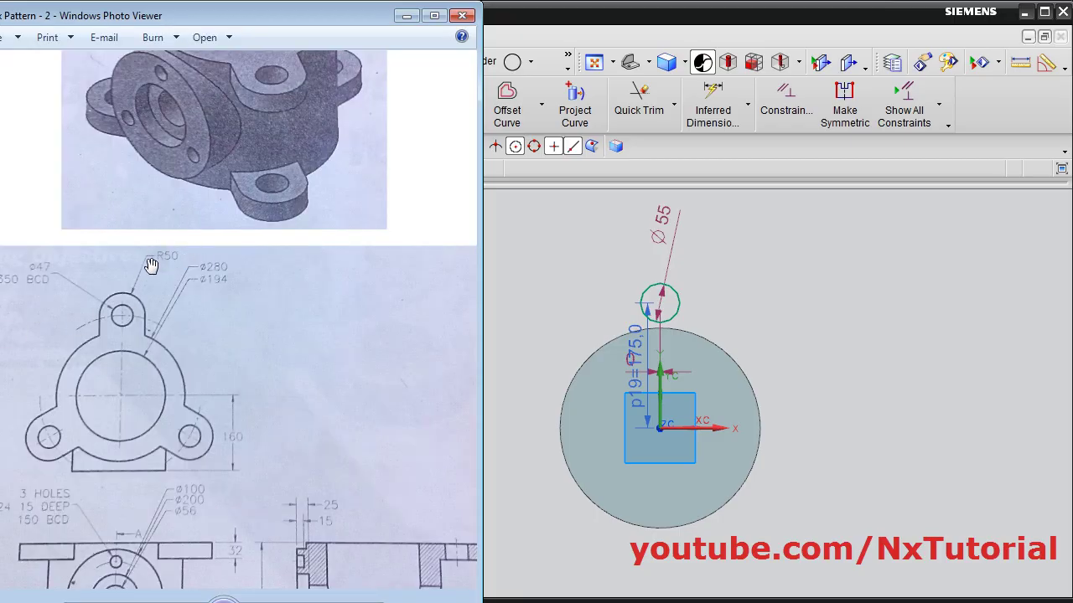
{"action": "key", "text": "alt+Tab"}
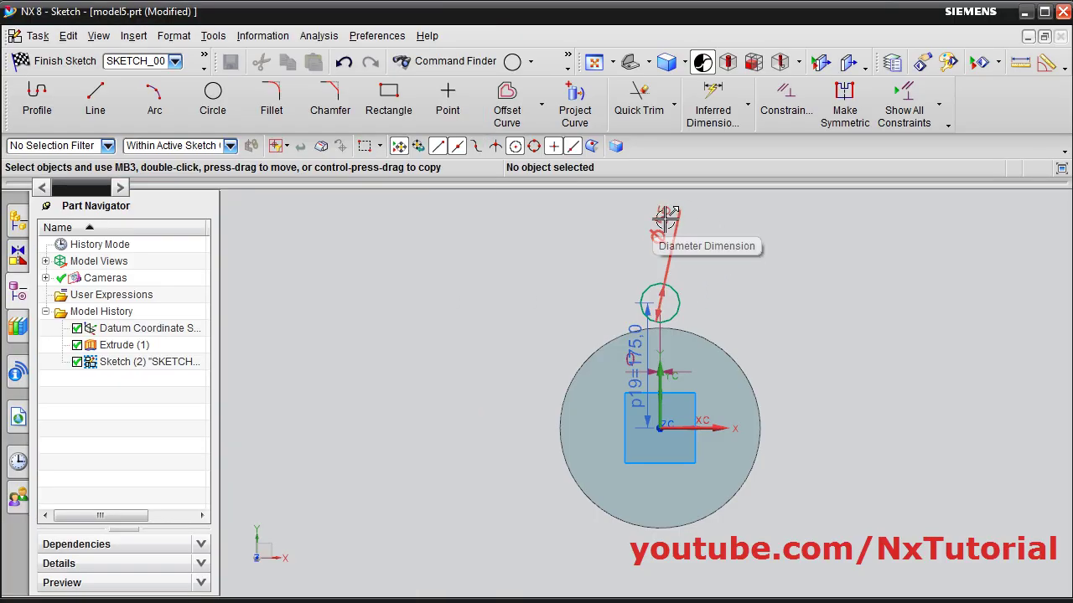
{"action": "double_click", "coordinate": [662, 216]}
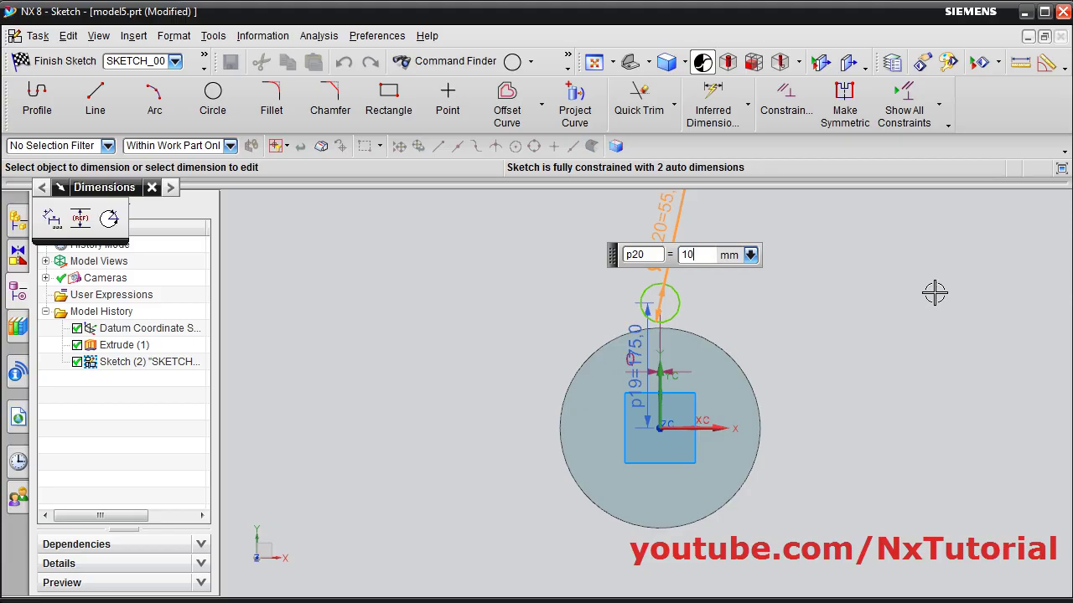
{"action": "key", "text": "Return"}
Draw a vertical line about 60 mm long from the lug circle's left quadrant down into the cylinder's outline
{"action": "scroll", "coordinate": [727, 305], "scroll_direction": "up", "scroll_amount": 2}
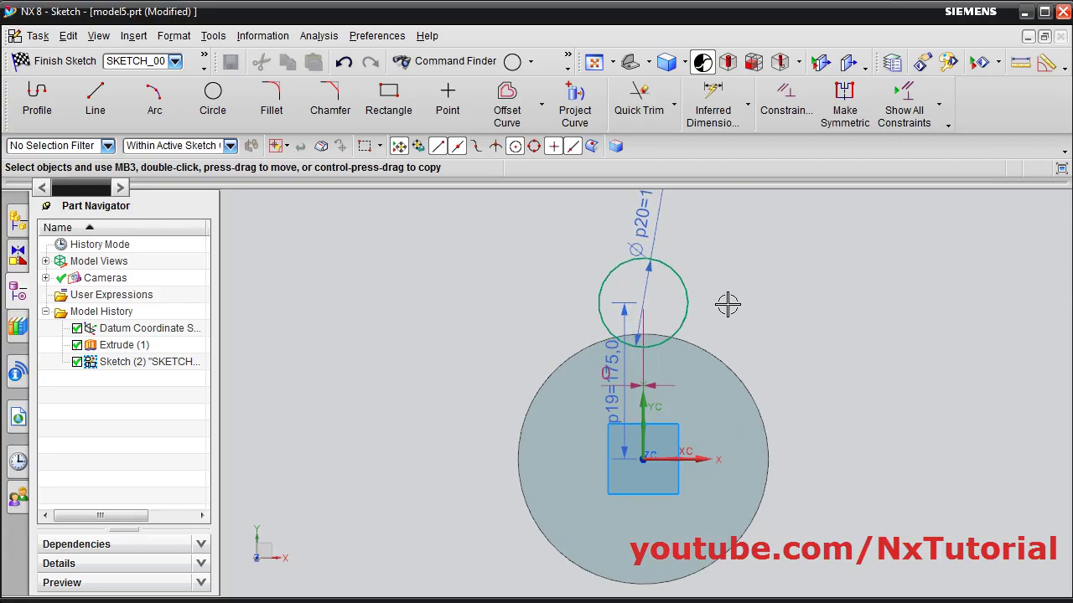
{"action": "scroll", "coordinate": [738, 335], "scroll_direction": "up", "scroll_amount": 1}
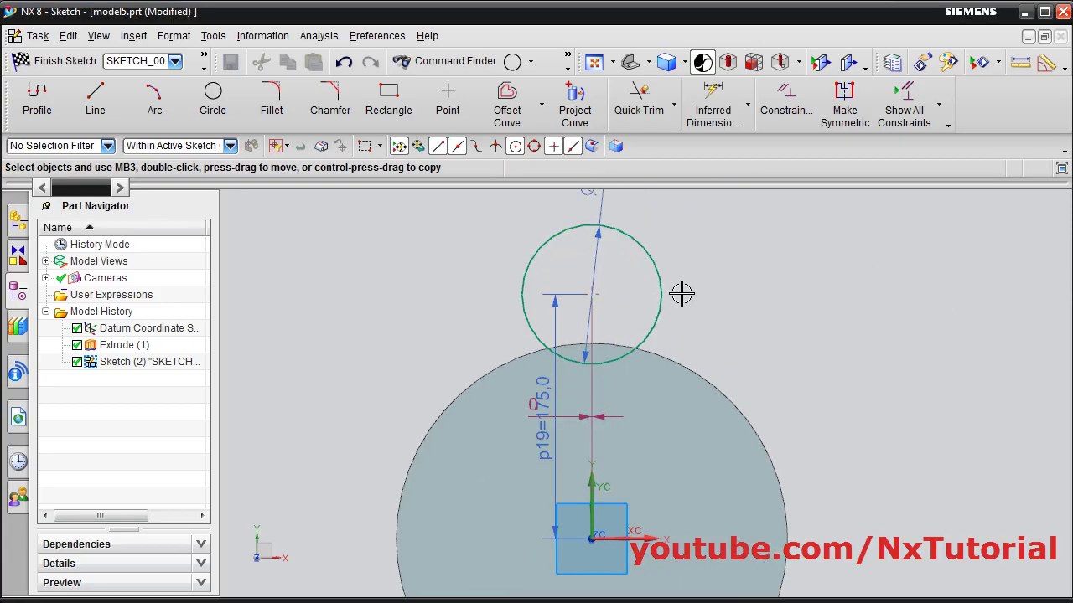
{"action": "left_click", "coordinate": [96, 102]}
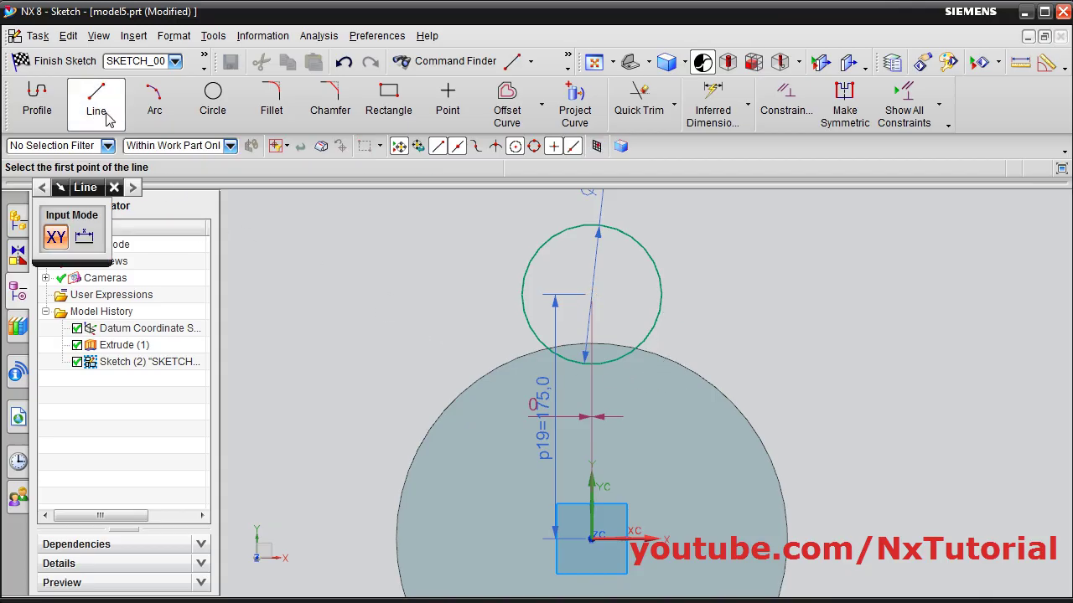
{"action": "left_click", "coordinate": [522, 295]}
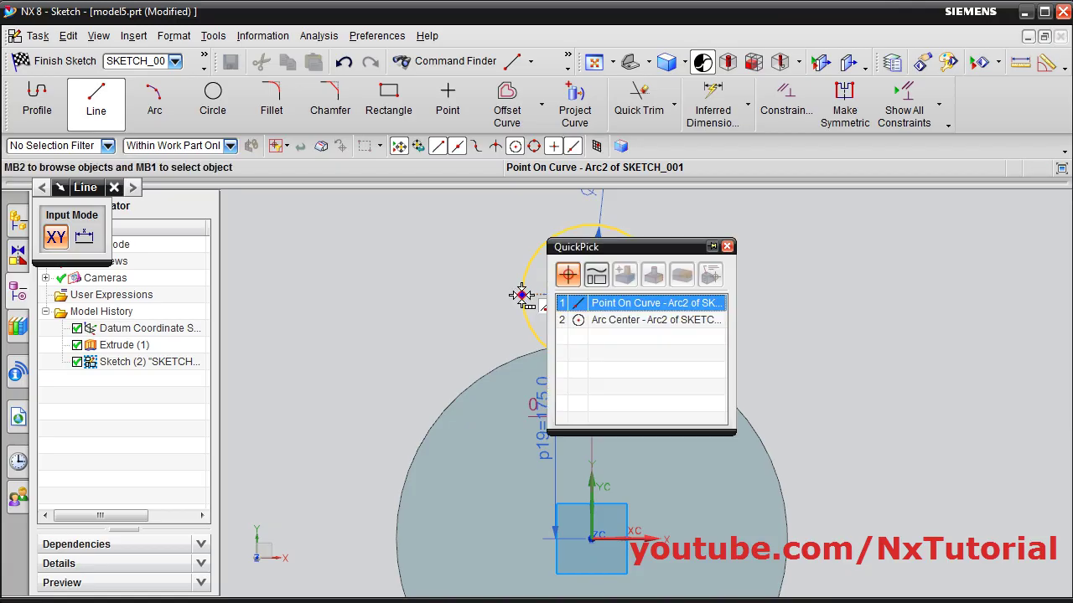
{"action": "left_click", "coordinate": [635, 308]}
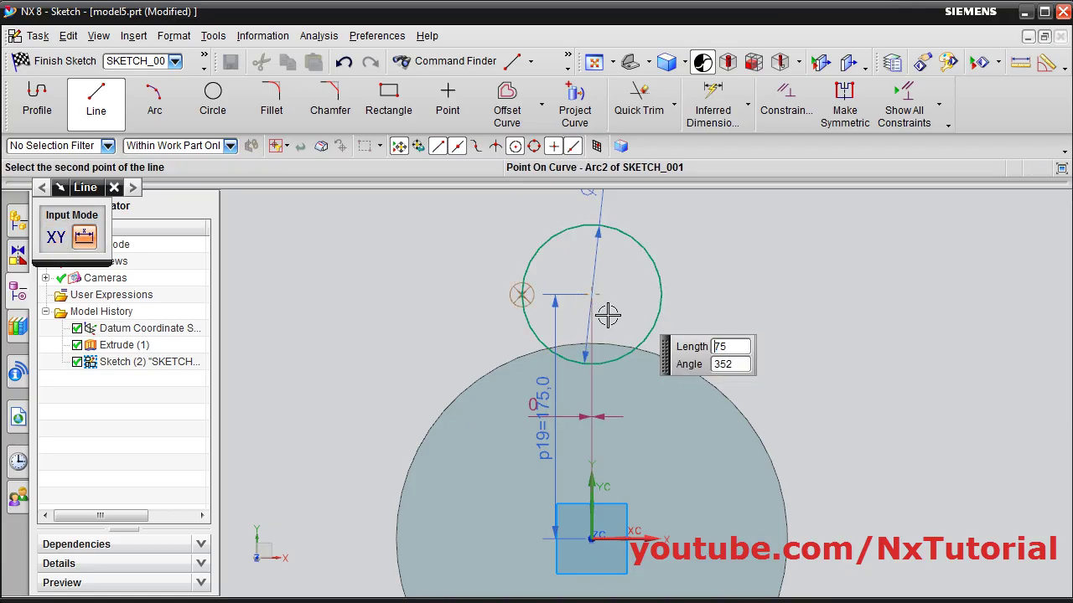
{"action": "left_click", "coordinate": [520, 378]}
{"action": "key", "text": "Escape"}
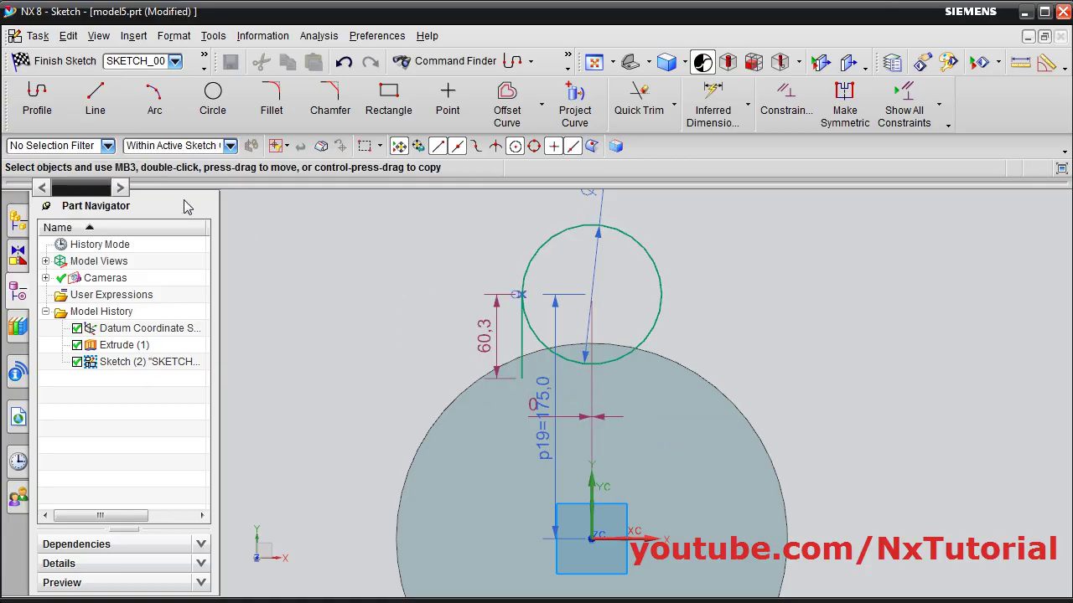
Draw a matching vertical line about 60 mm long from the circle's right quadrant, and join both lower ends with a horizontal line
{"action": "left_click", "coordinate": [36, 106]}
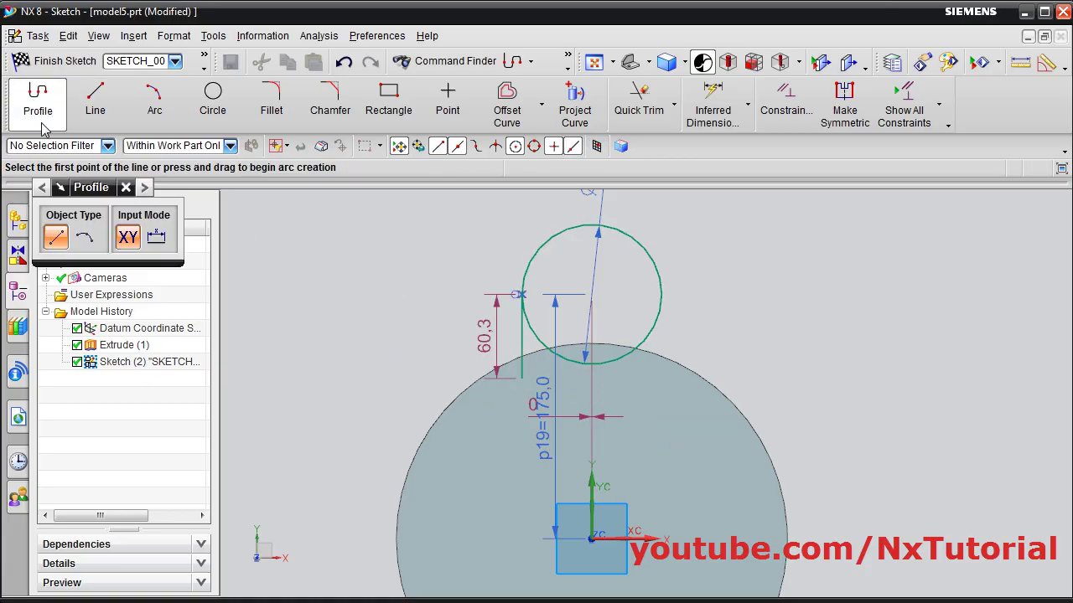
{"action": "left_click", "coordinate": [662, 294]}
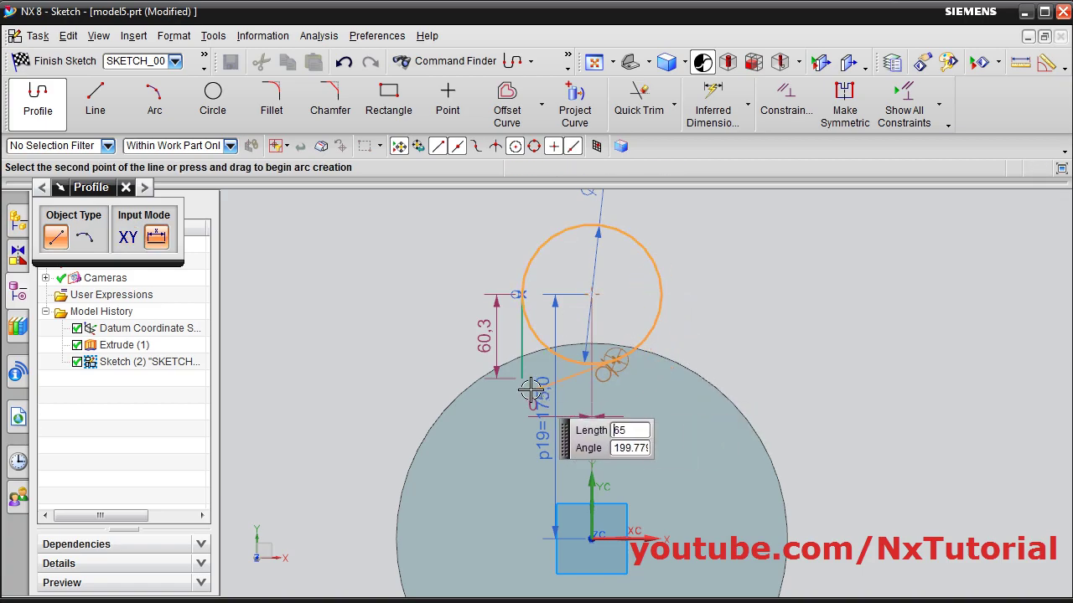
{"action": "left_click", "coordinate": [661, 377]}
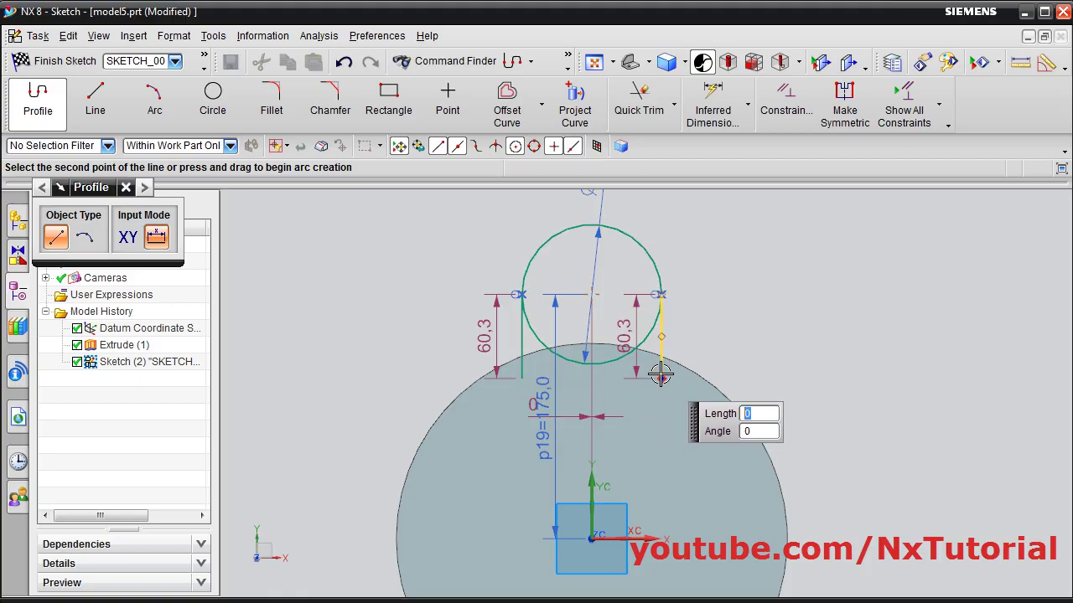
{"action": "left_click", "coordinate": [522, 378]}
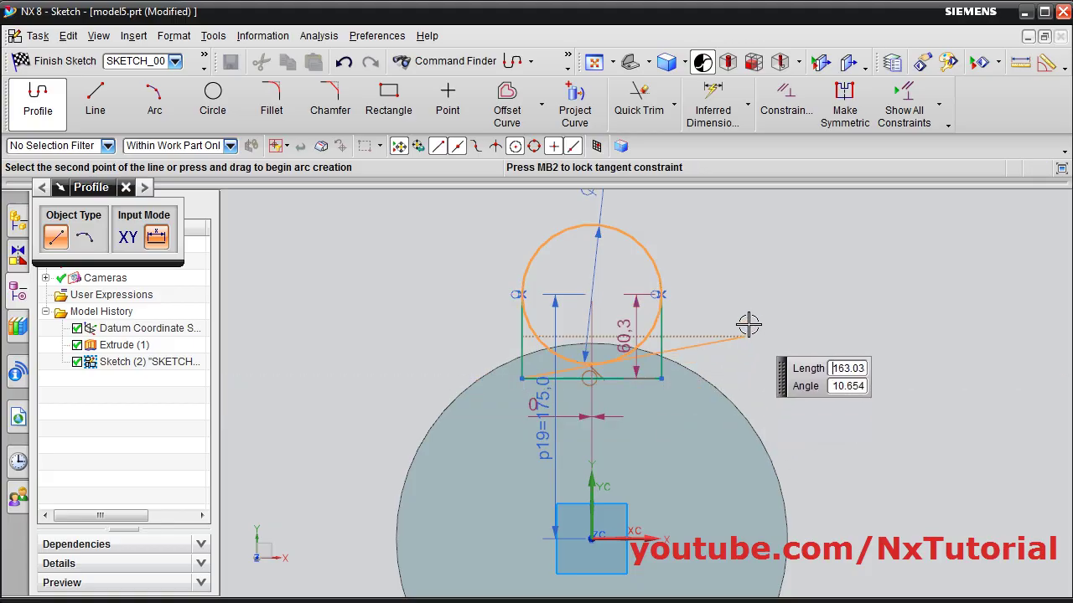
{"action": "key", "text": "Escape"}
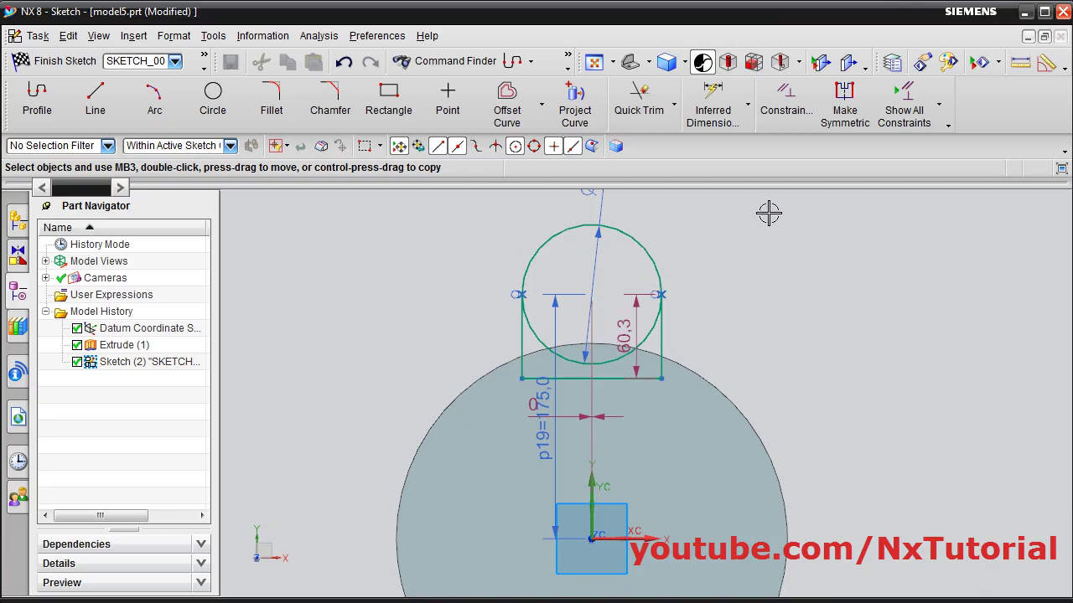
Trim away the lower half of the lug circle between the two vertical lines
{"action": "left_click", "coordinate": [641, 116]}
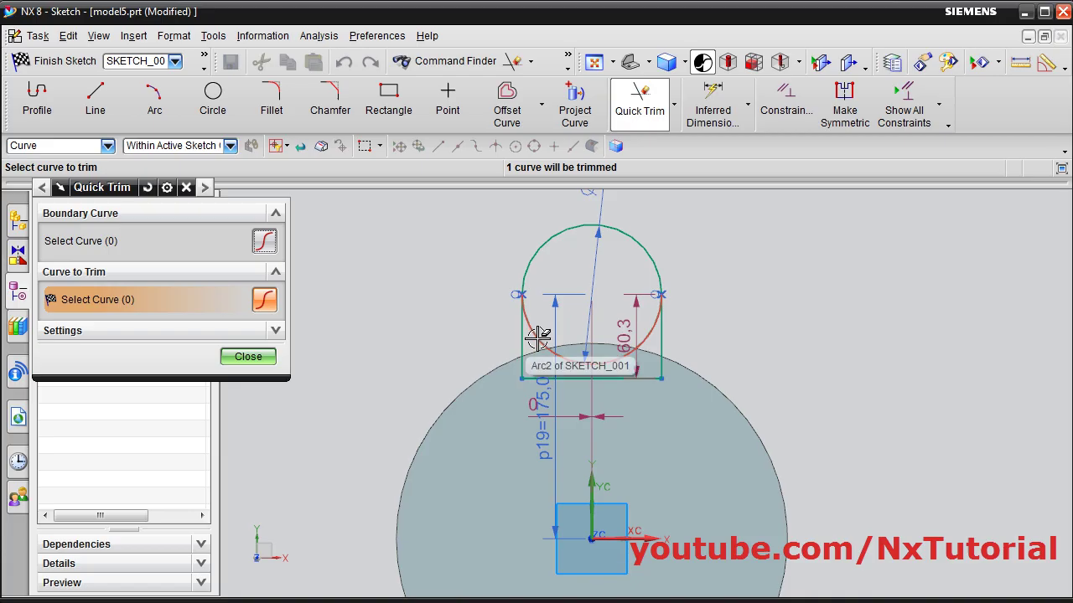
{"action": "left_click", "coordinate": [538, 340]}
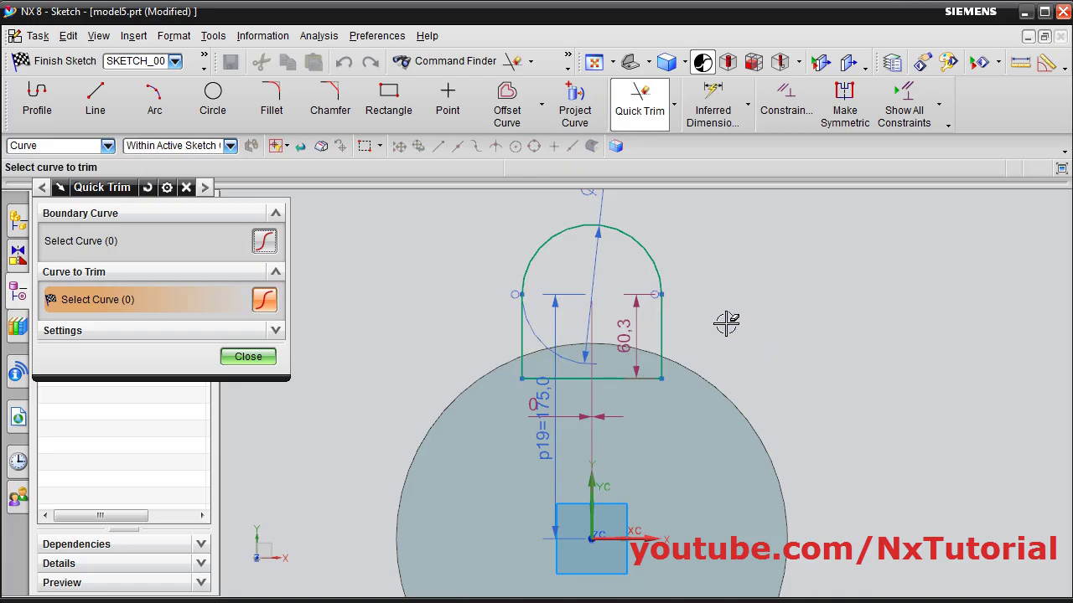
{"action": "key", "text": "Escape"}
Check the lug hole in the reference drawing, and sketch a circle about 50 mm in diameter concentric with the lug arc in NX
{"action": "scroll", "coordinate": [727, 323], "scroll_direction": "down", "scroll_amount": 1}
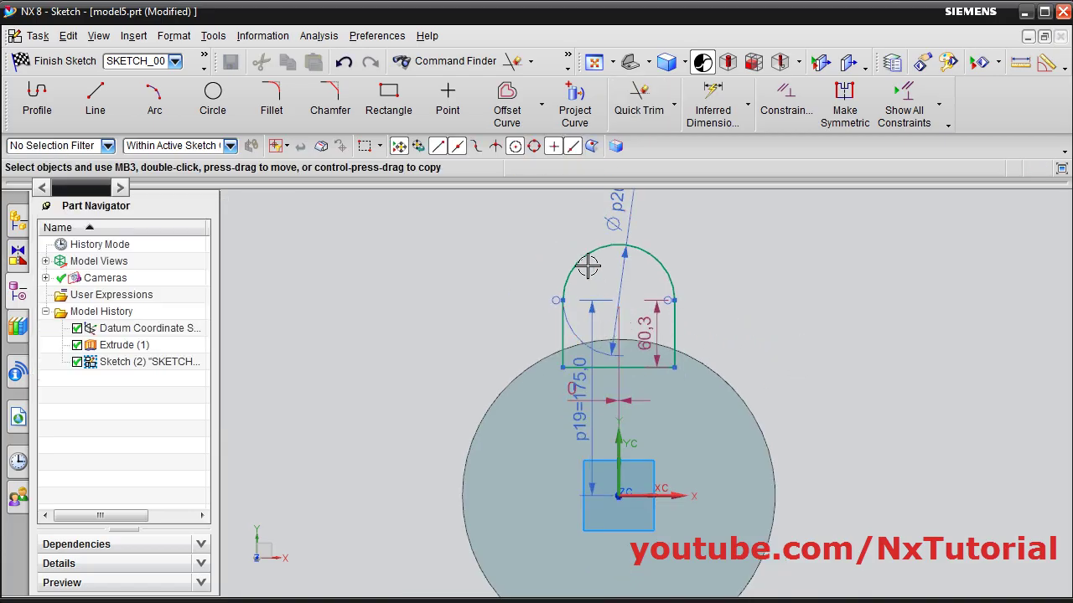
{"action": "key", "text": "alt+Tab"}
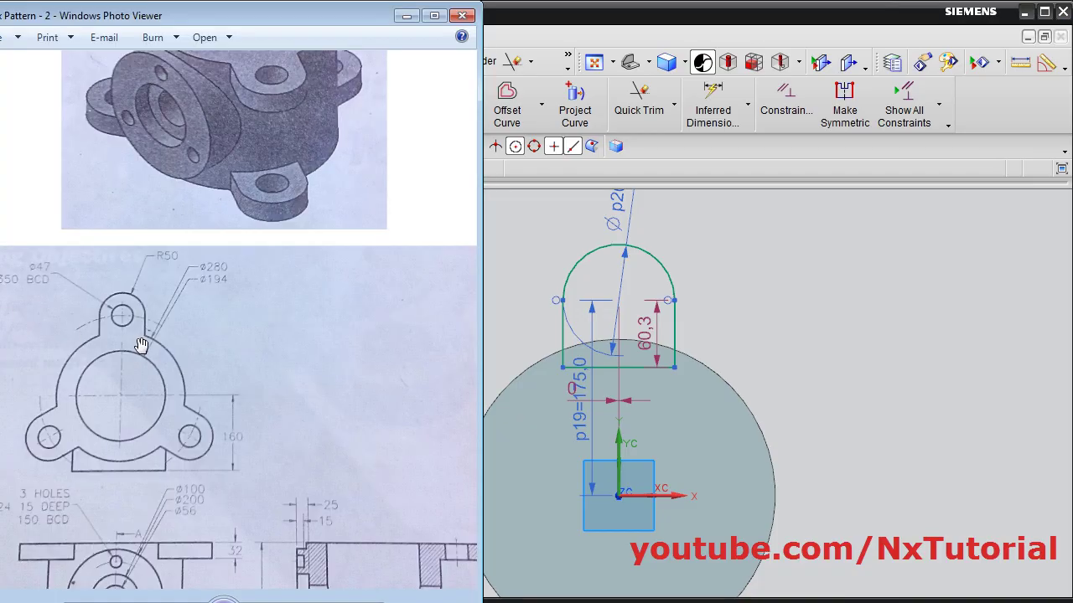
{"action": "key", "text": "alt+Tab"}
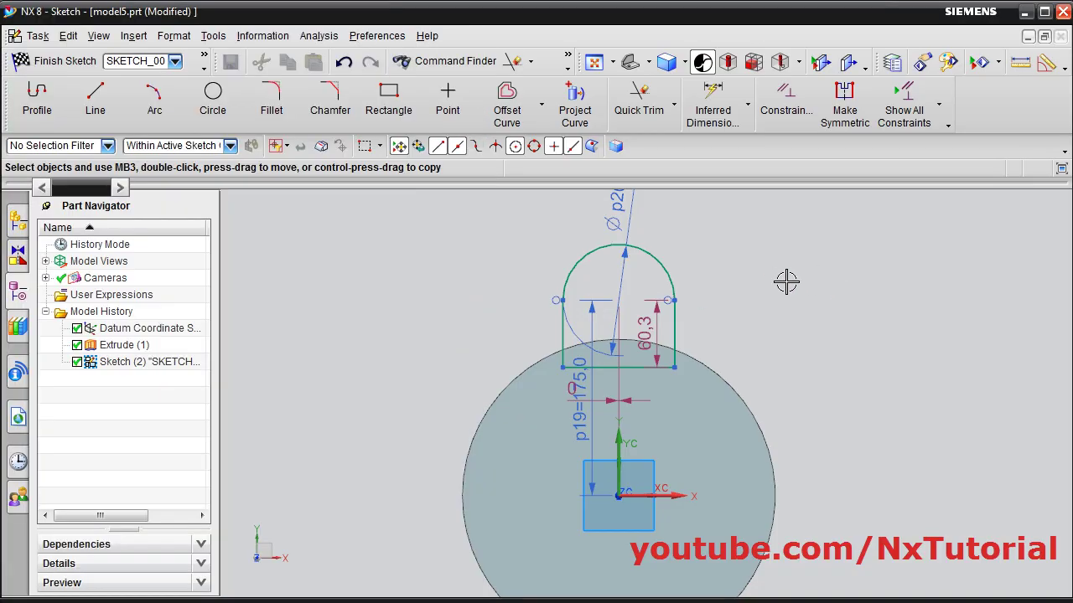
{"action": "left_click", "coordinate": [213, 110]}
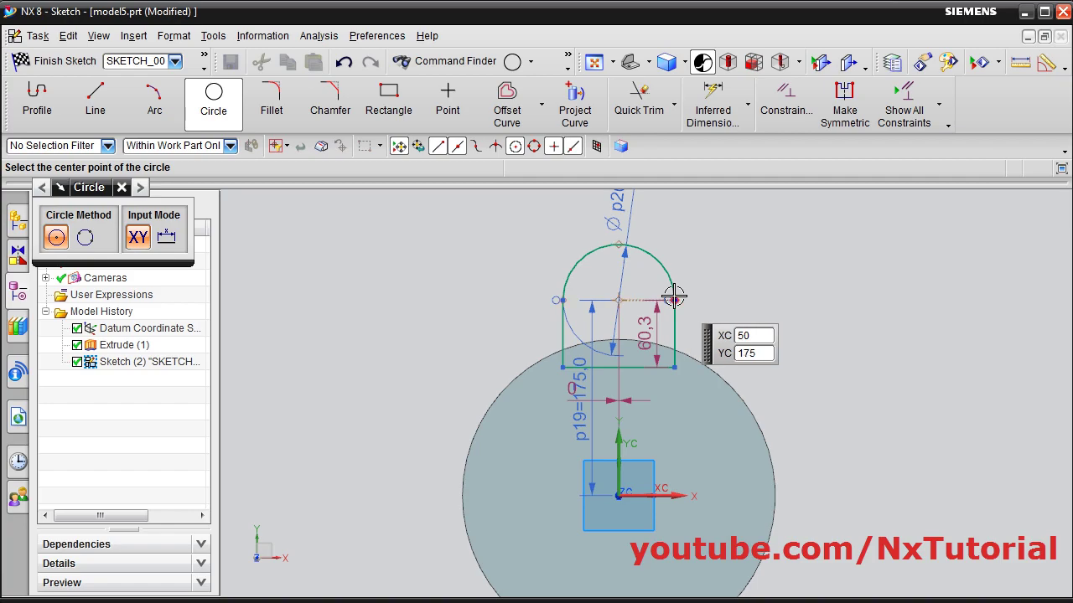
{"action": "left_click", "coordinate": [617, 299]}
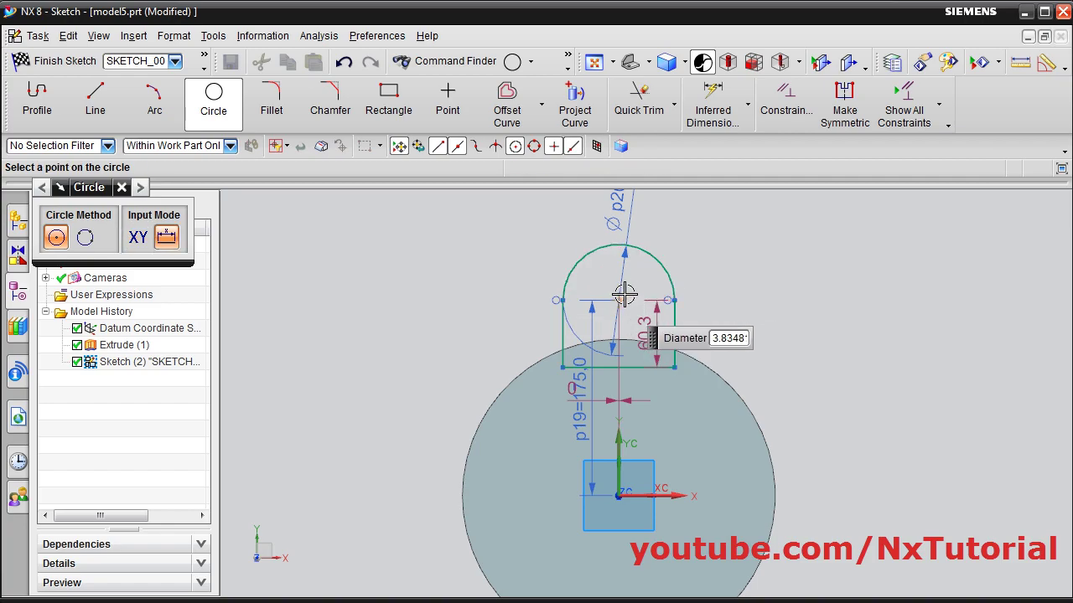
{"action": "left_click", "coordinate": [640, 278]}
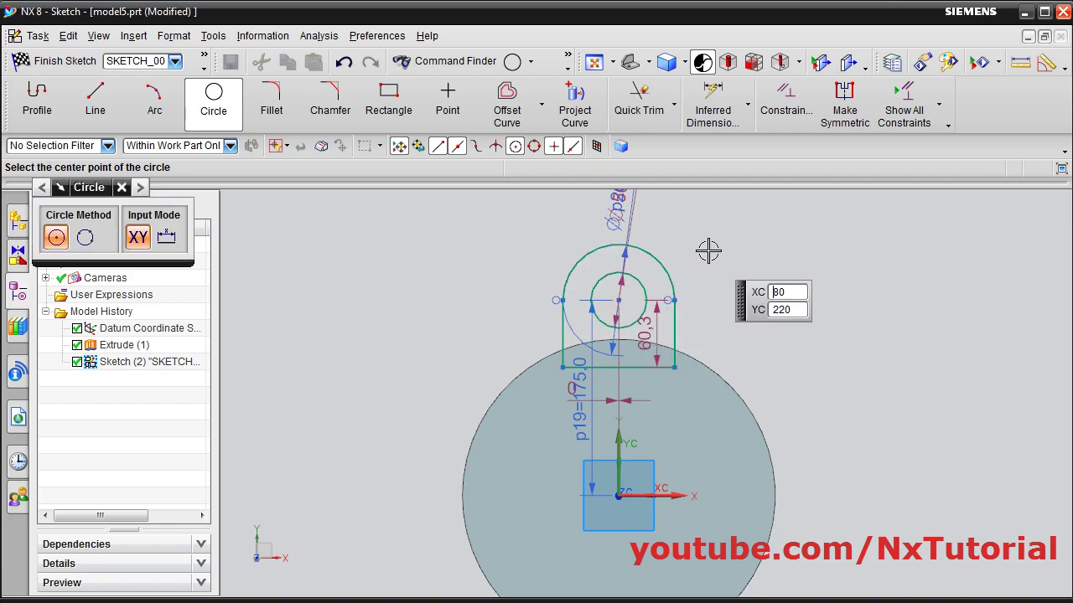
{"action": "scroll", "coordinate": [695, 248], "scroll_direction": "down", "scroll_amount": 2}
{"action": "scroll", "coordinate": [692, 191], "scroll_direction": "up", "scroll_amount": 2}
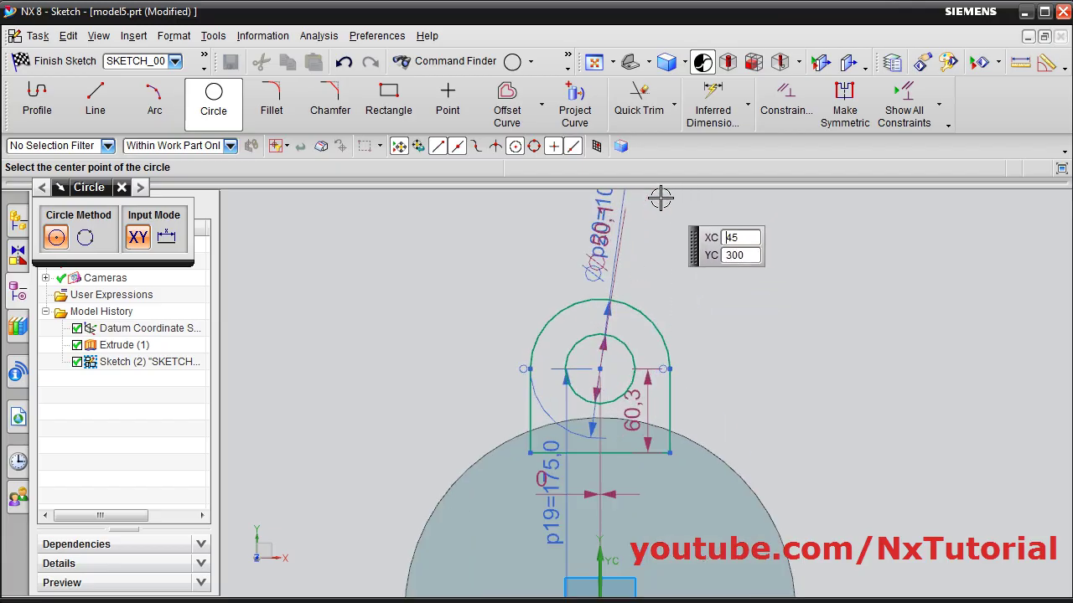
{"action": "key", "text": "Escape"}
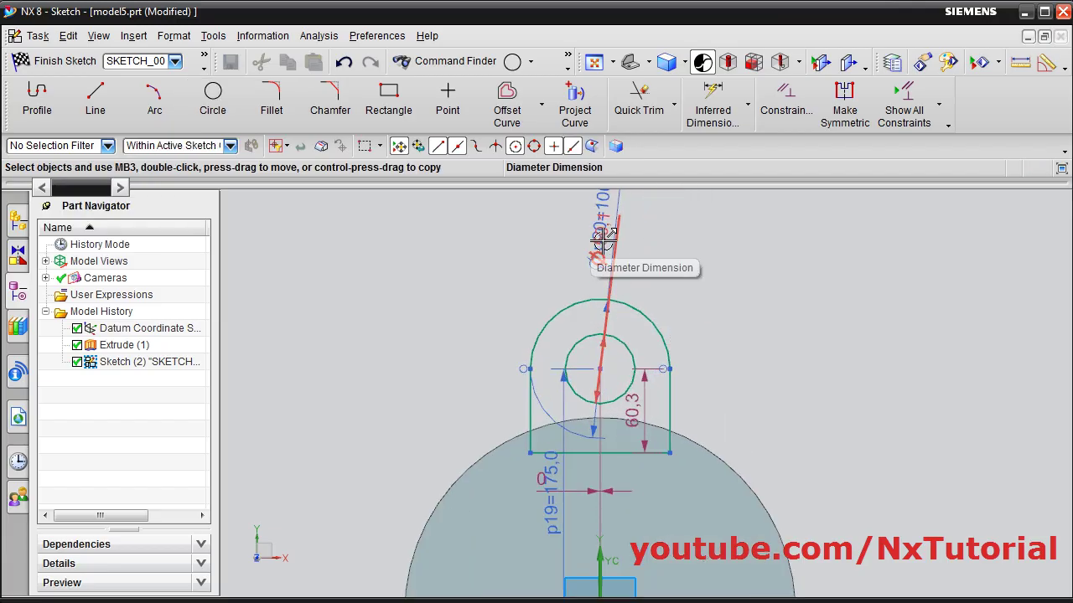
Move the inner circle's diameter dimension clear of the outer one and set it to 47 mm
{"action": "left_click_drag", "start_coordinate": [620, 246], "coordinate": [700, 270]}
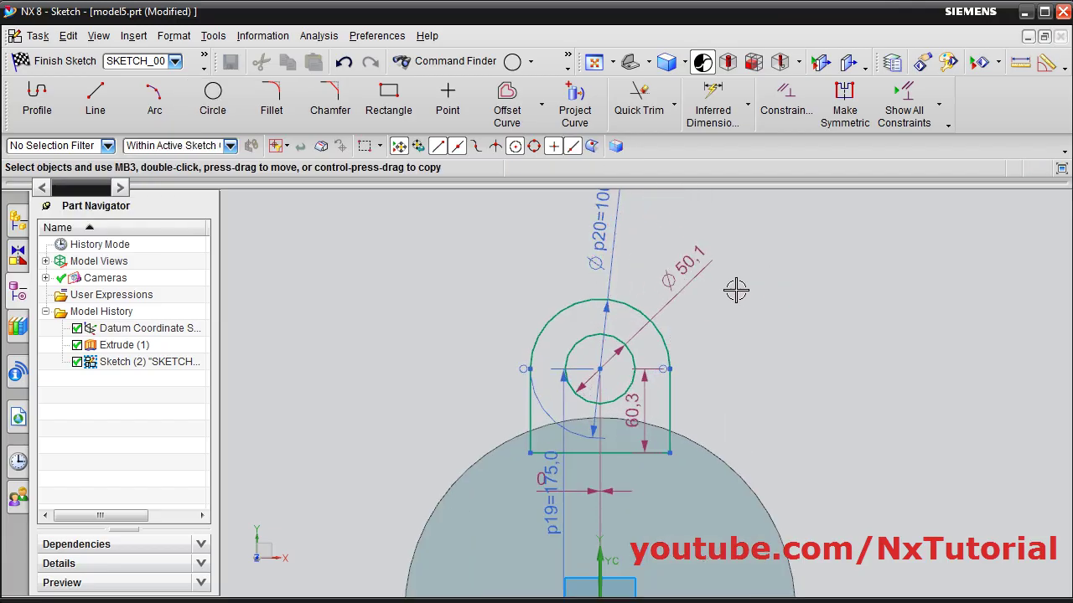
{"action": "double_click", "coordinate": [687, 260]}
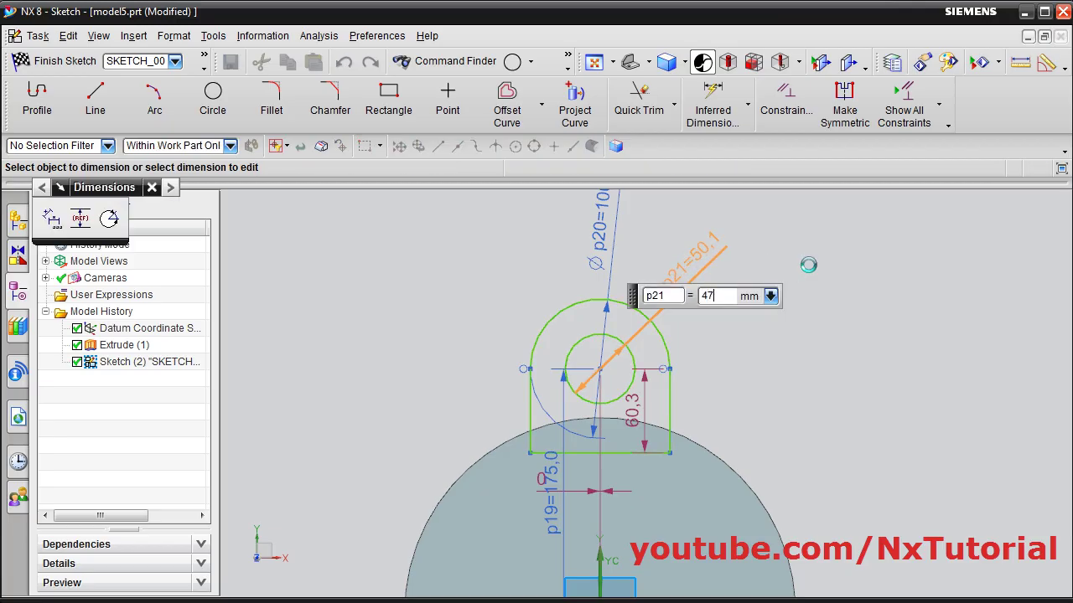
{"action": "key", "text": "Return"}
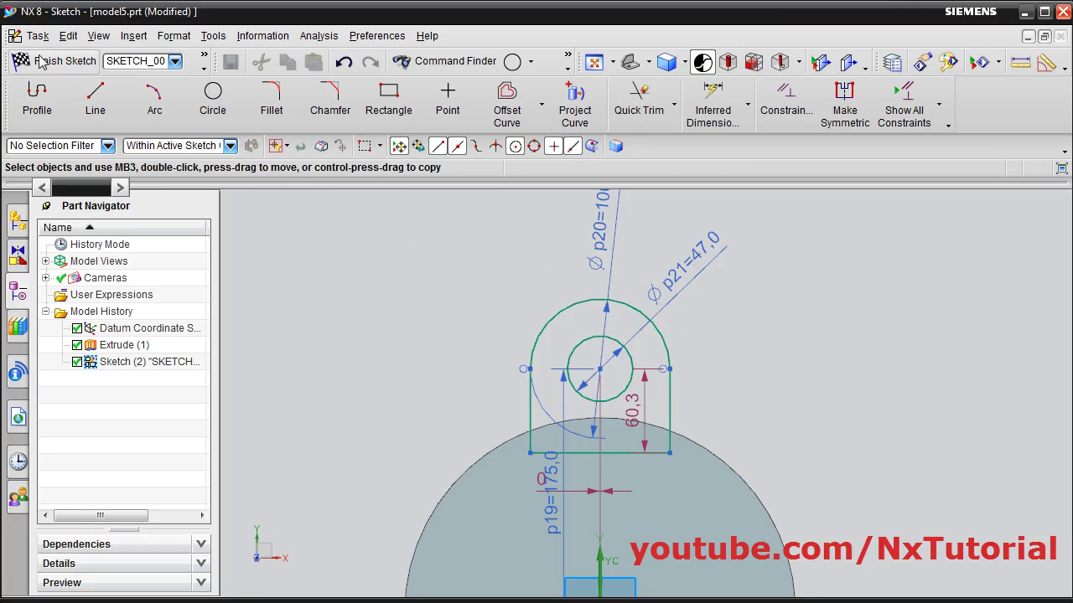
Finish the lug sketch and set its extrusion to run downward, checking the lug thickness in the reference drawing and entering an end distance of 32 mm
{"action": "left_click", "coordinate": [33, 62]}
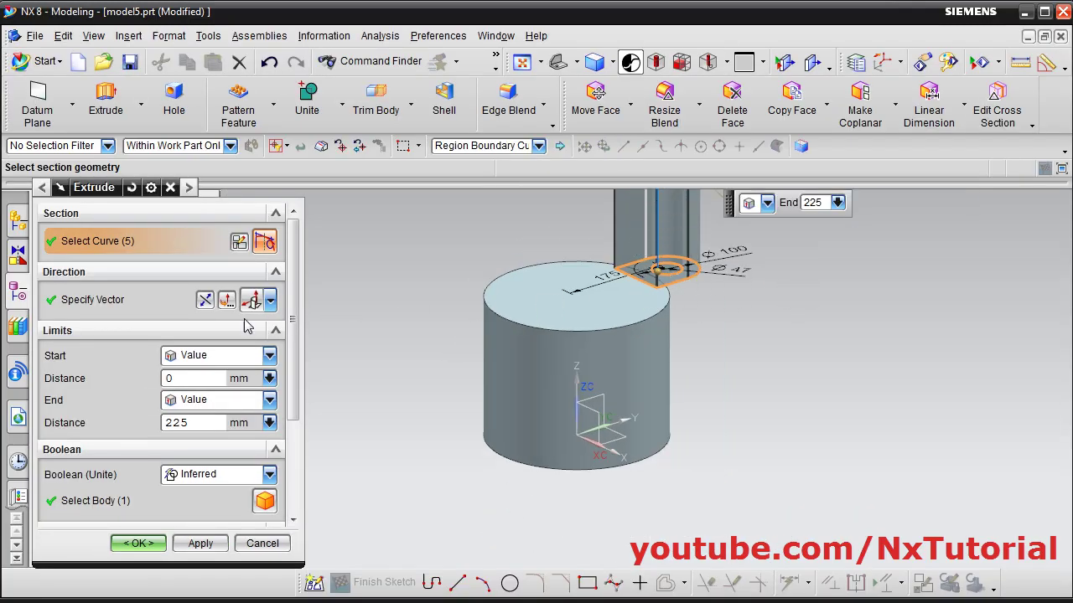
{"action": "left_click", "coordinate": [206, 300]}
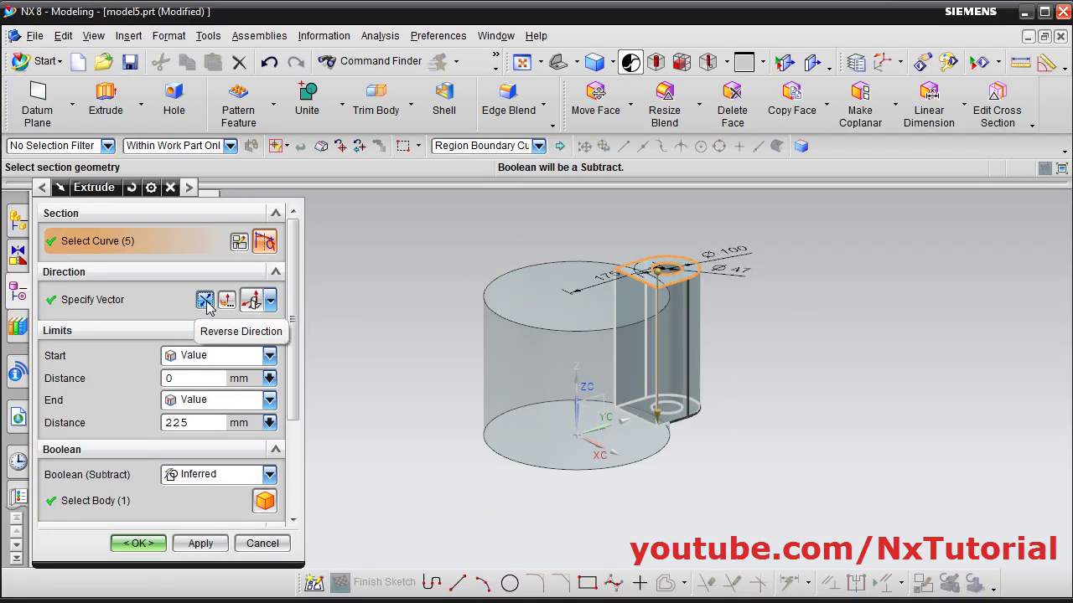
{"action": "key", "text": "alt+Tab"}
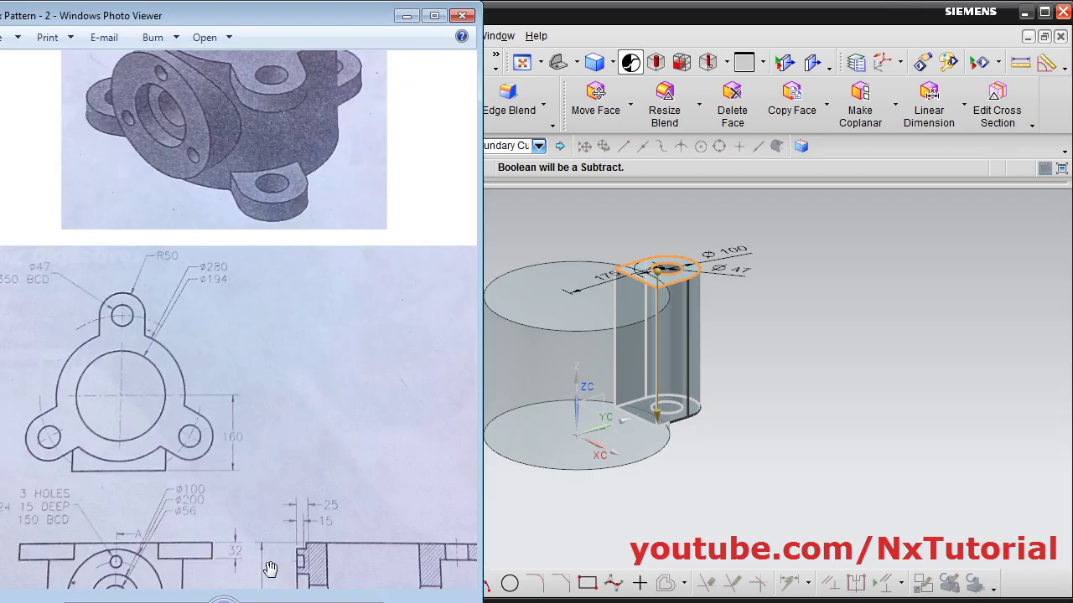
{"action": "key", "text": "alt+Tab"}
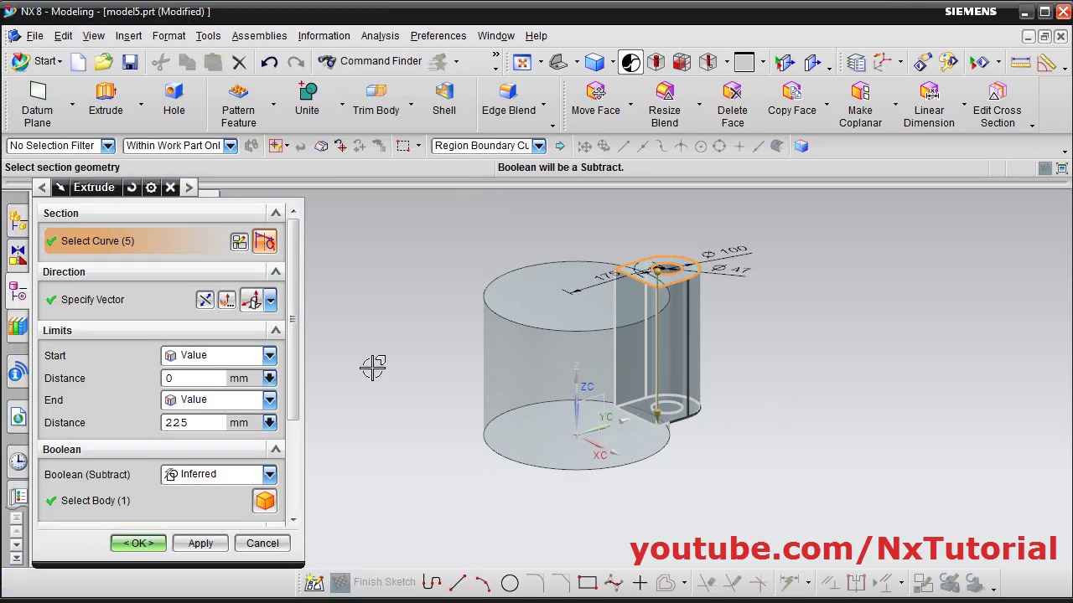
{"action": "left_click", "coordinate": [199, 423]}
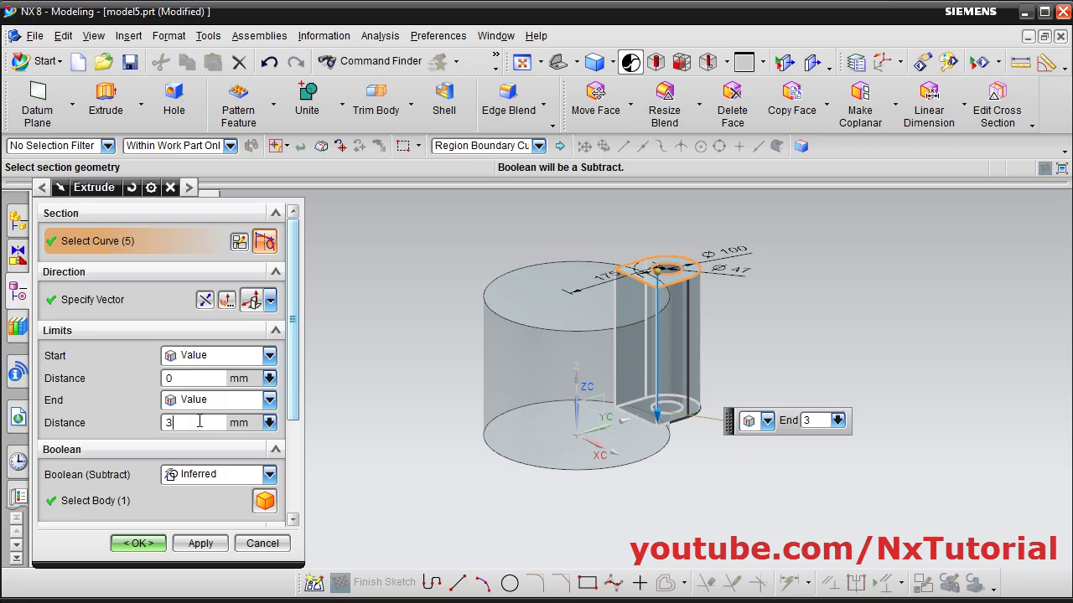
{"action": "key", "text": "Return"}
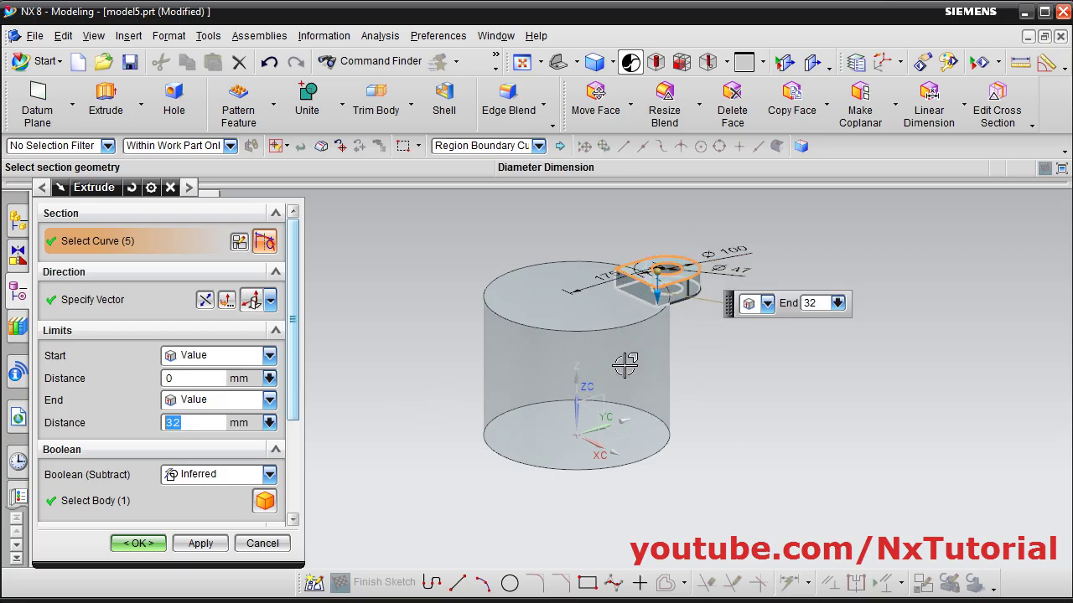
Set the lug extrusion's Boolean to Unite with the cylinder and create it
{"action": "left_click", "coordinate": [269, 475]}
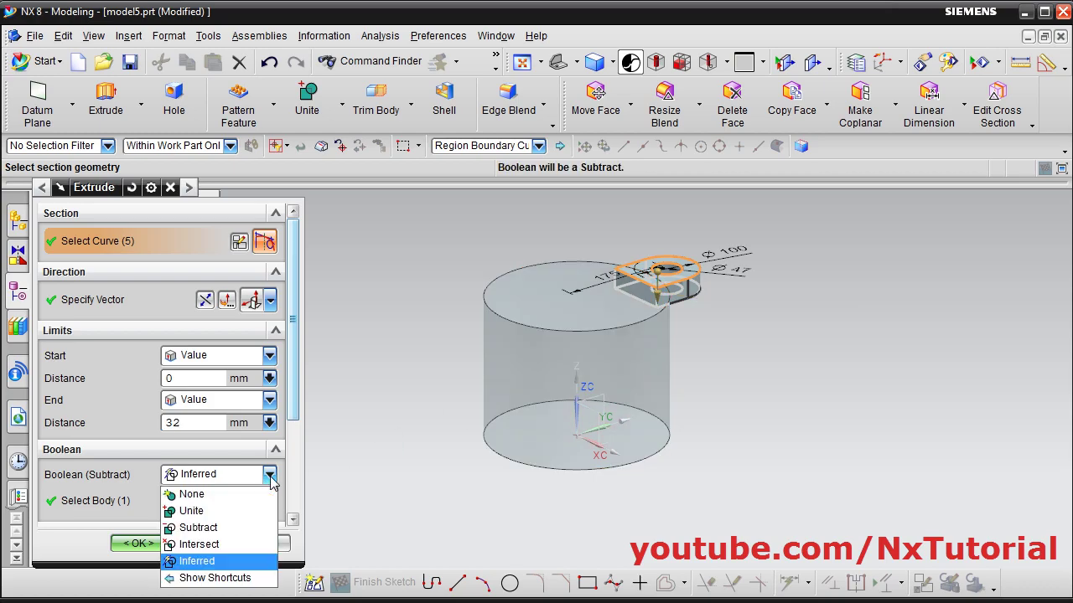
{"action": "left_click", "coordinate": [198, 511]}
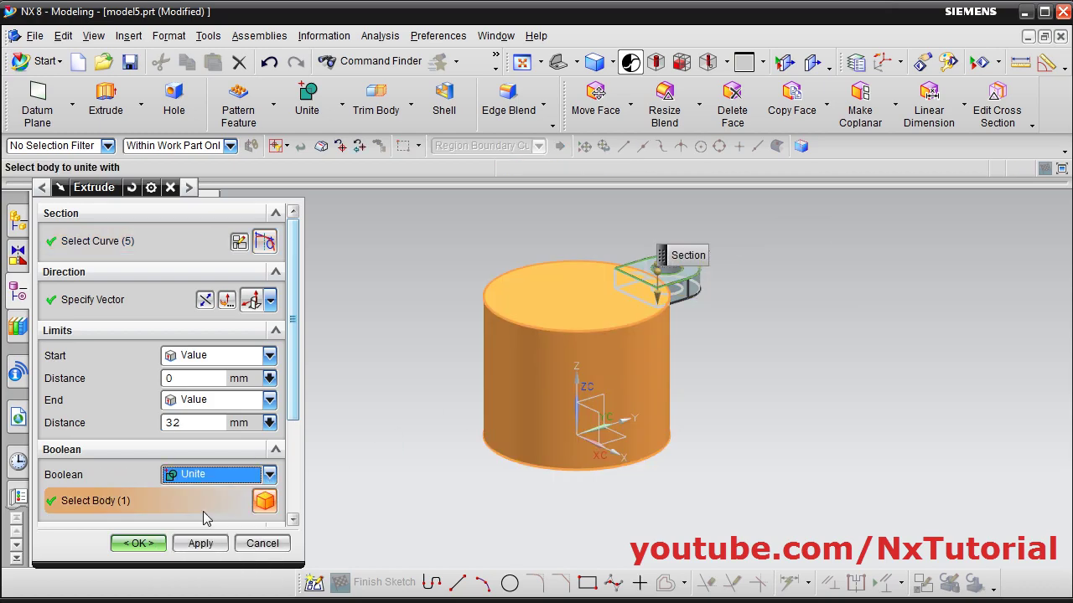
{"action": "left_click", "coordinate": [139, 544]}
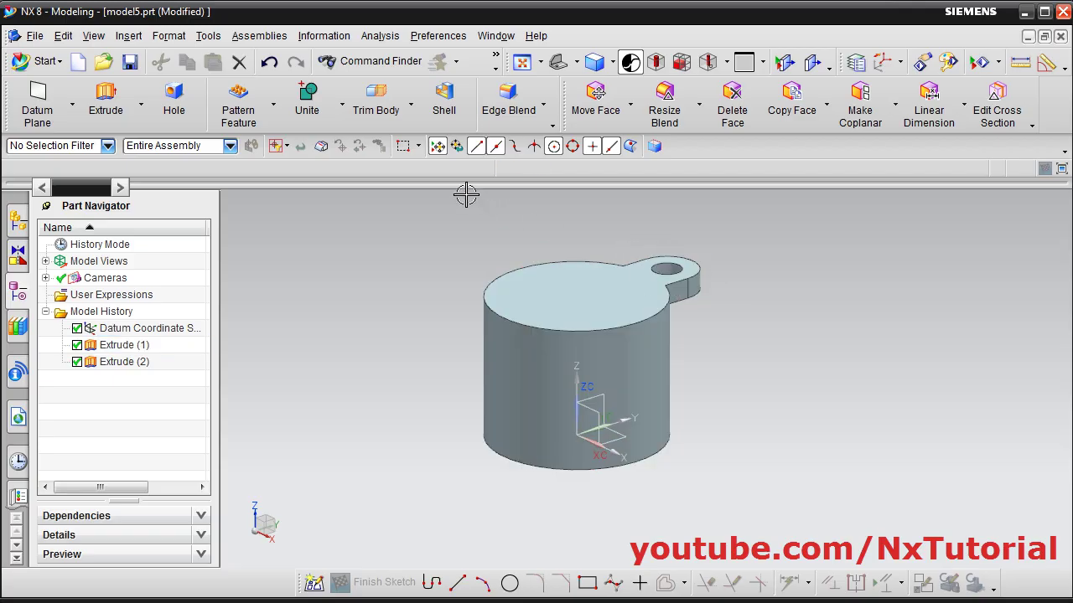
Set up a circular Pattern Feature of the lug extrusion around the cylinder's axis
{"action": "left_click", "coordinate": [239, 113]}
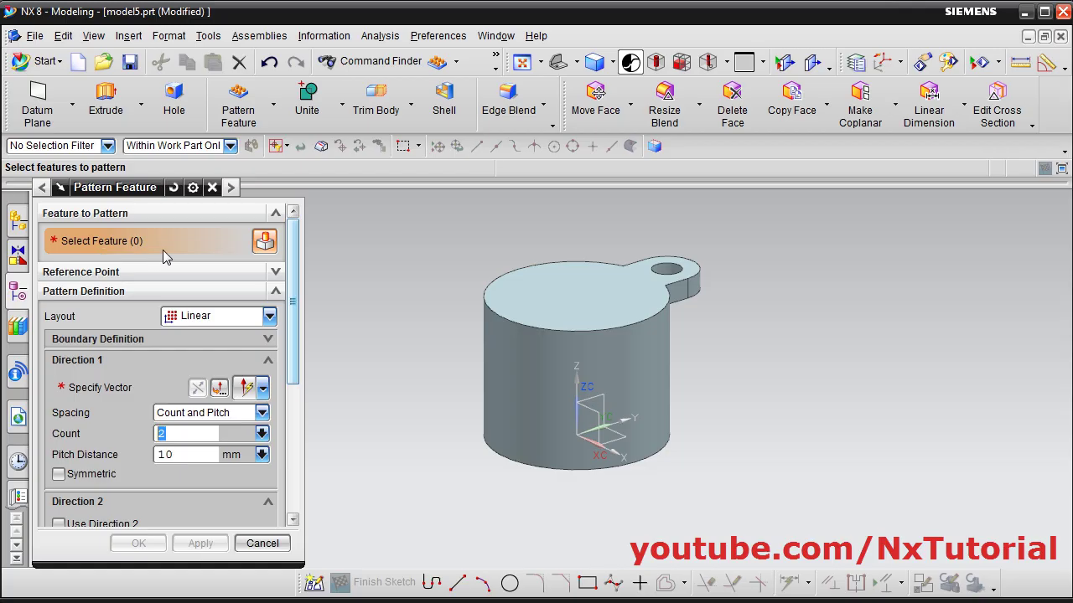
{"action": "left_click", "coordinate": [687, 287]}
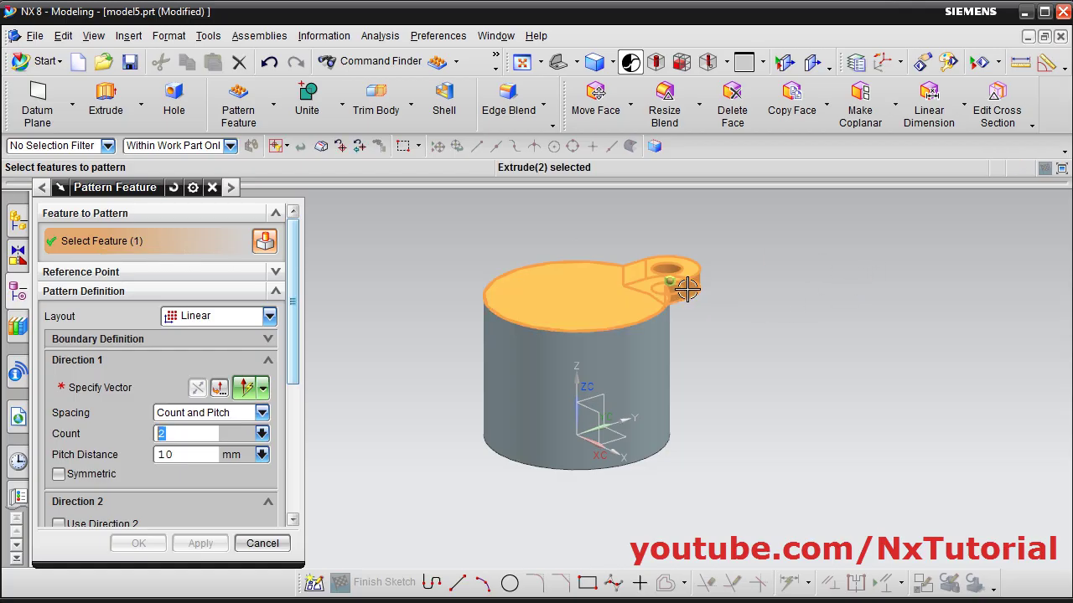
{"action": "left_click", "coordinate": [269, 318]}
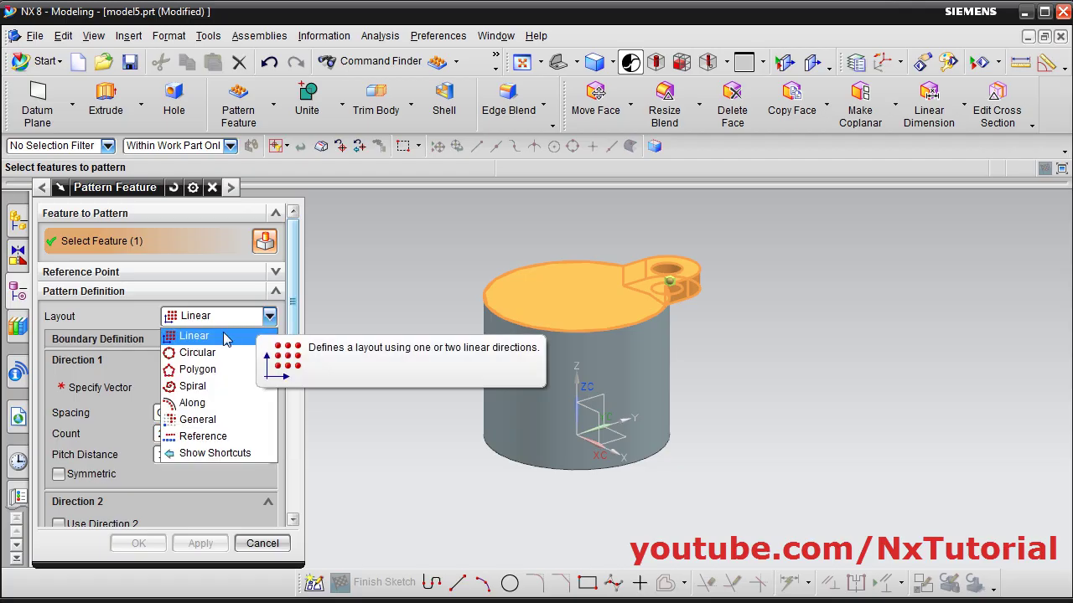
{"action": "left_click", "coordinate": [208, 354]}
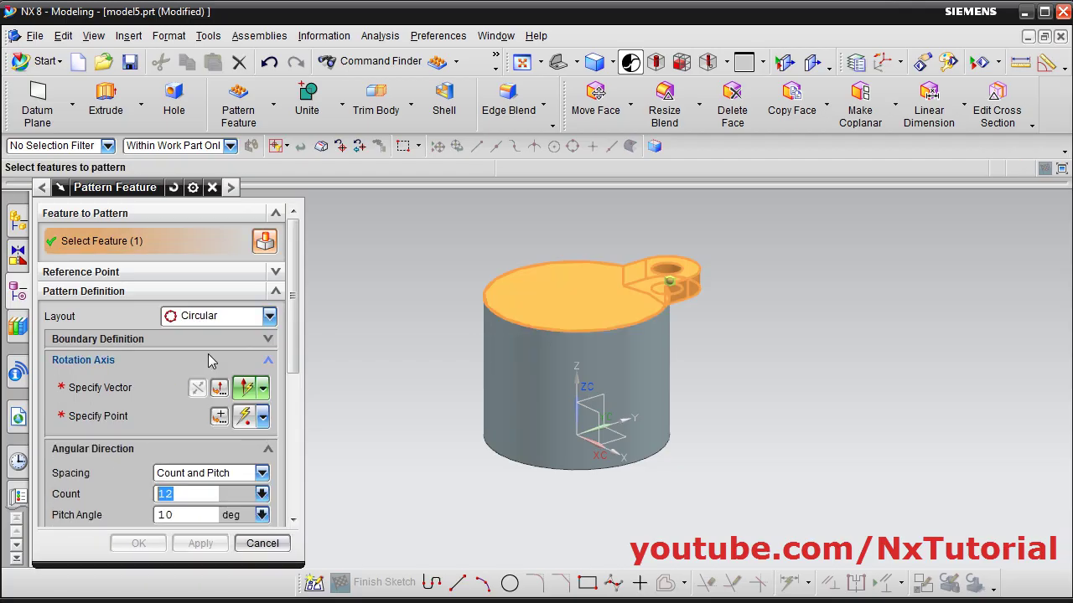
{"action": "left_click", "coordinate": [114, 395]}
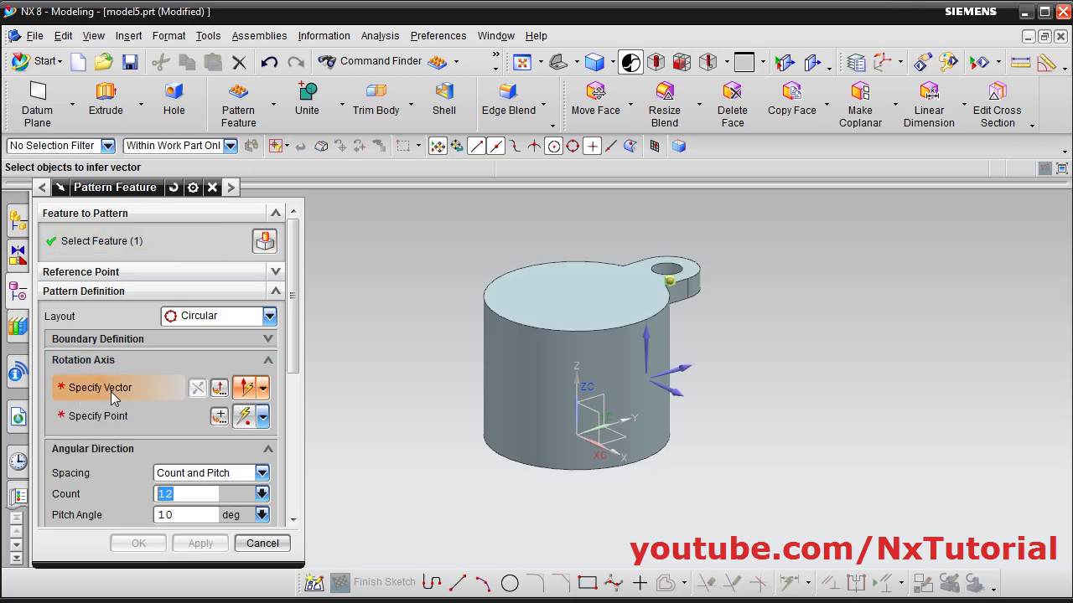
{"action": "left_click", "coordinate": [548, 435]}
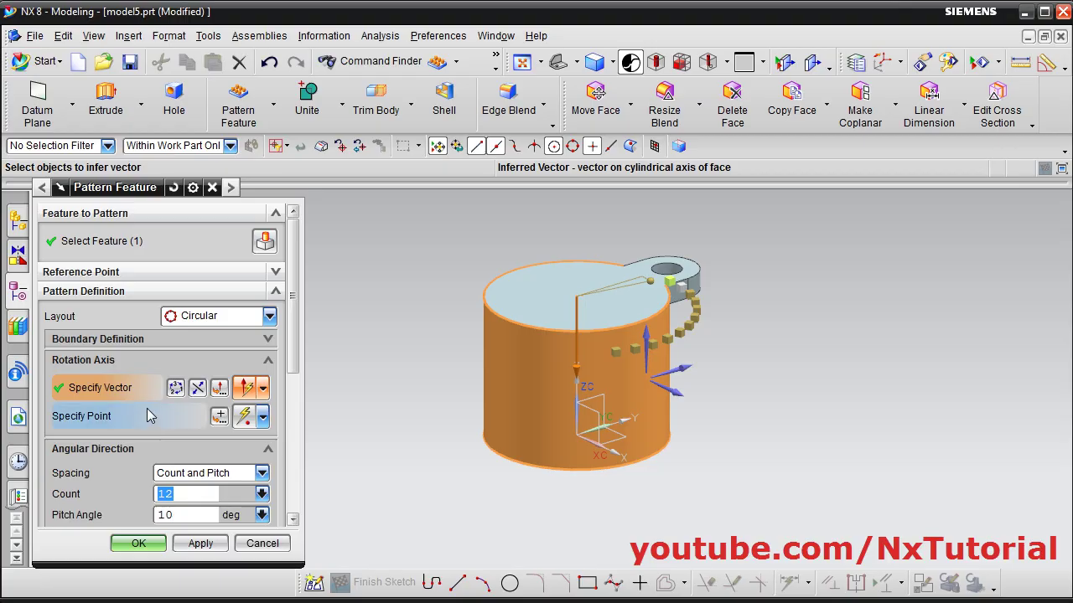
Space the lug pattern by Count and Span with a count of 3 over 360 degrees, and create it
{"action": "scroll", "coordinate": [201, 390], "scroll_direction": "down", "scroll_amount": 3}
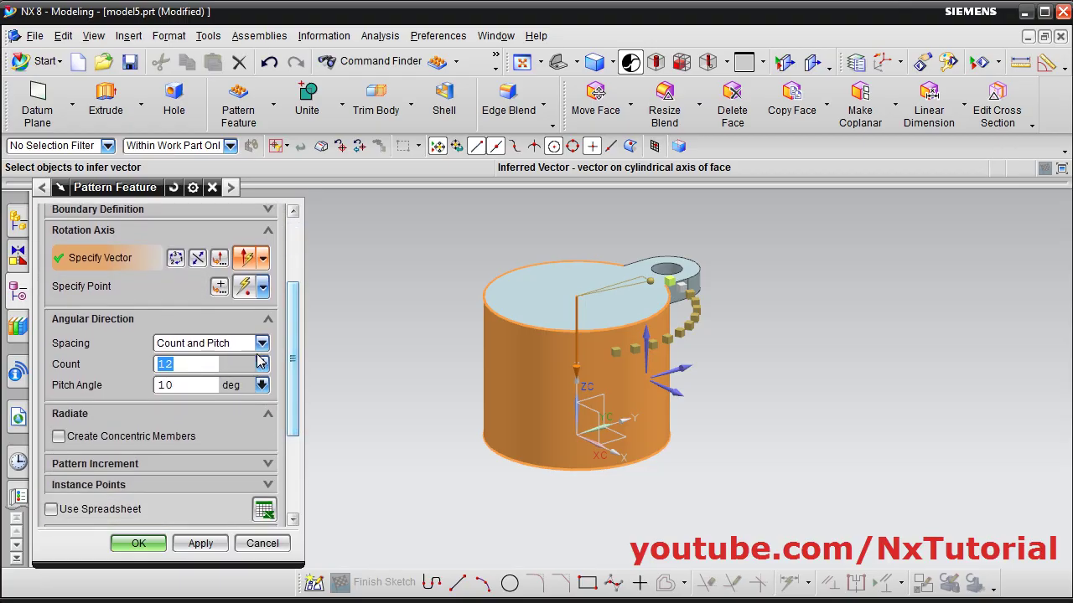
{"action": "left_click", "coordinate": [262, 345]}
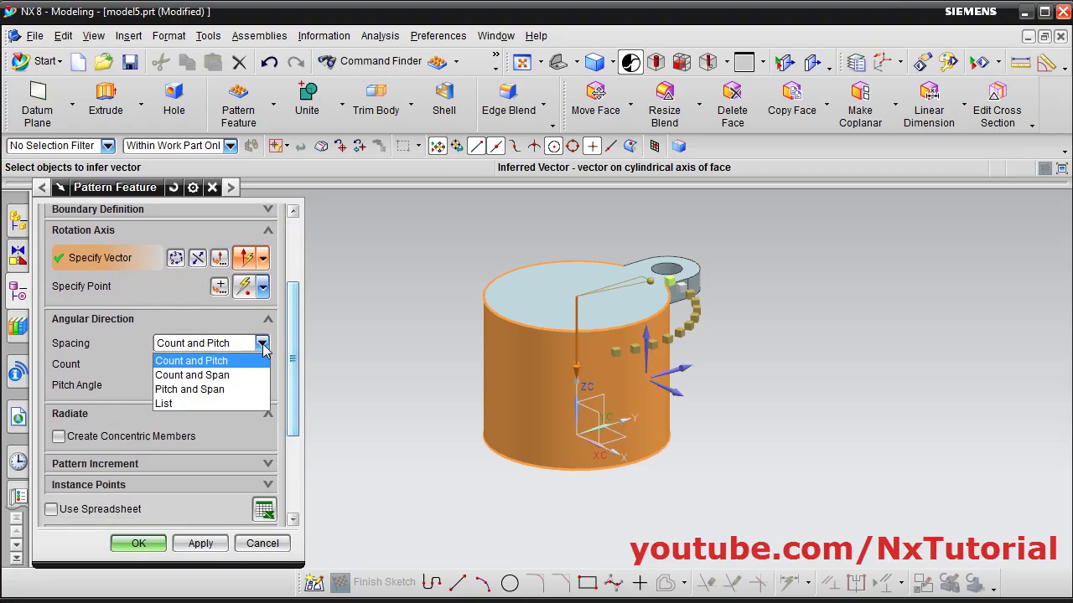
{"action": "left_click", "coordinate": [209, 377]}
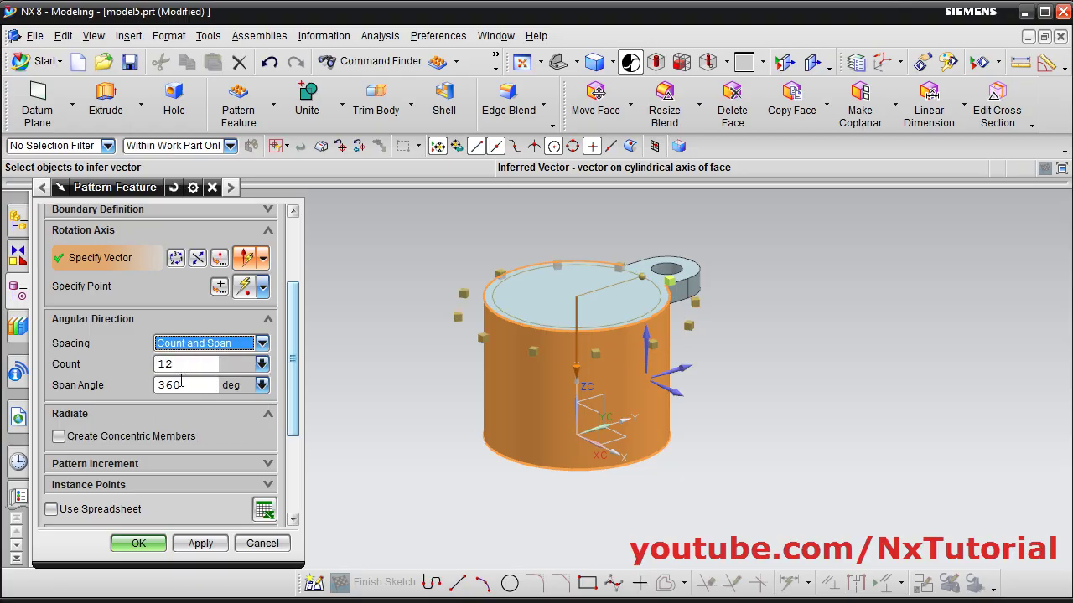
{"action": "left_click", "coordinate": [183, 364]}
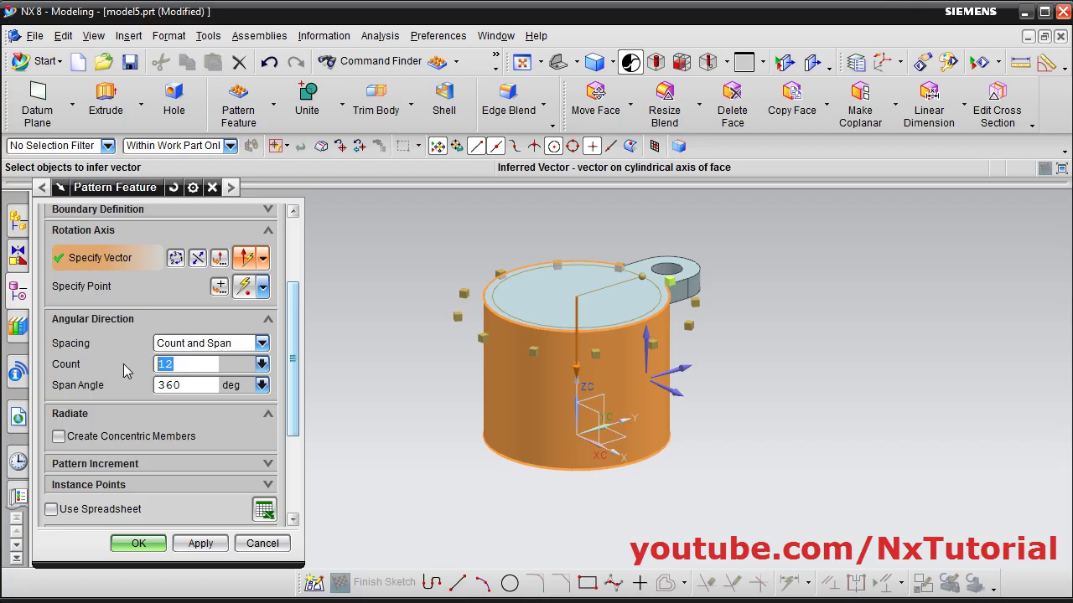
{"action": "left_click", "coordinate": [182, 387]}
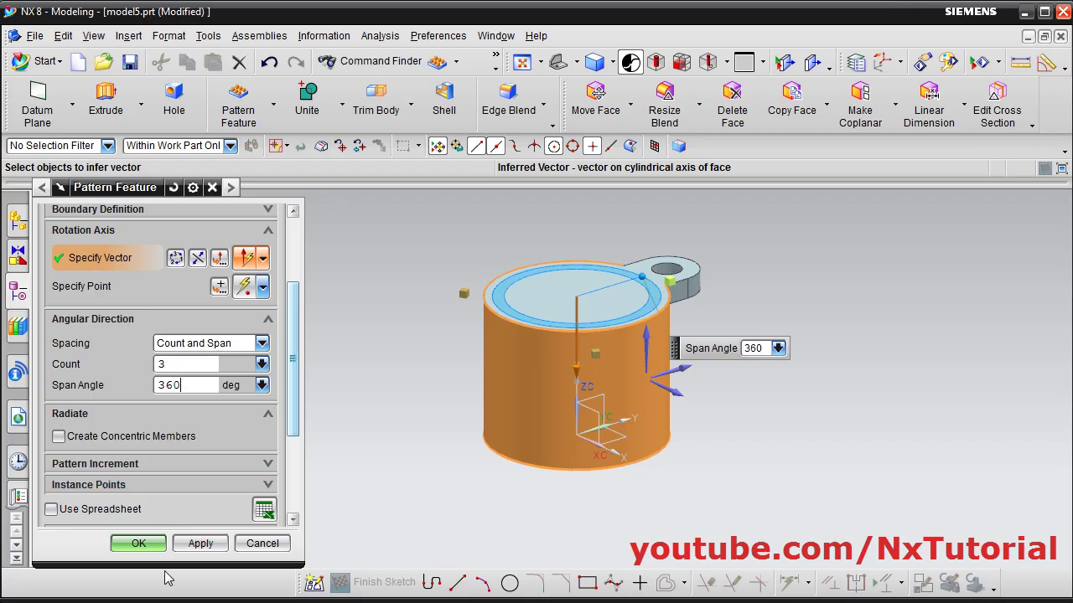
{"action": "left_click", "coordinate": [141, 545]}
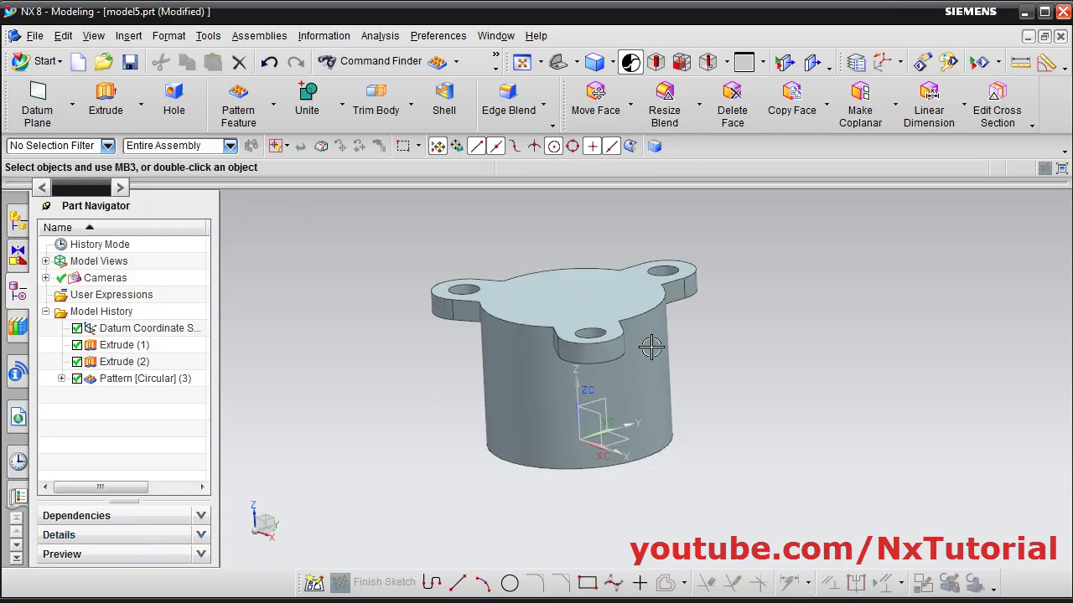
Create a Bisector datum plane midway between the cylinder's upper and lower end faces
{"action": "middle_click_drag", "start_coordinate": [702, 470], "coordinate": [708, 445]}
{"action": "middle_click_drag", "start_coordinate": [413, 429], "coordinate": [499, 454]}
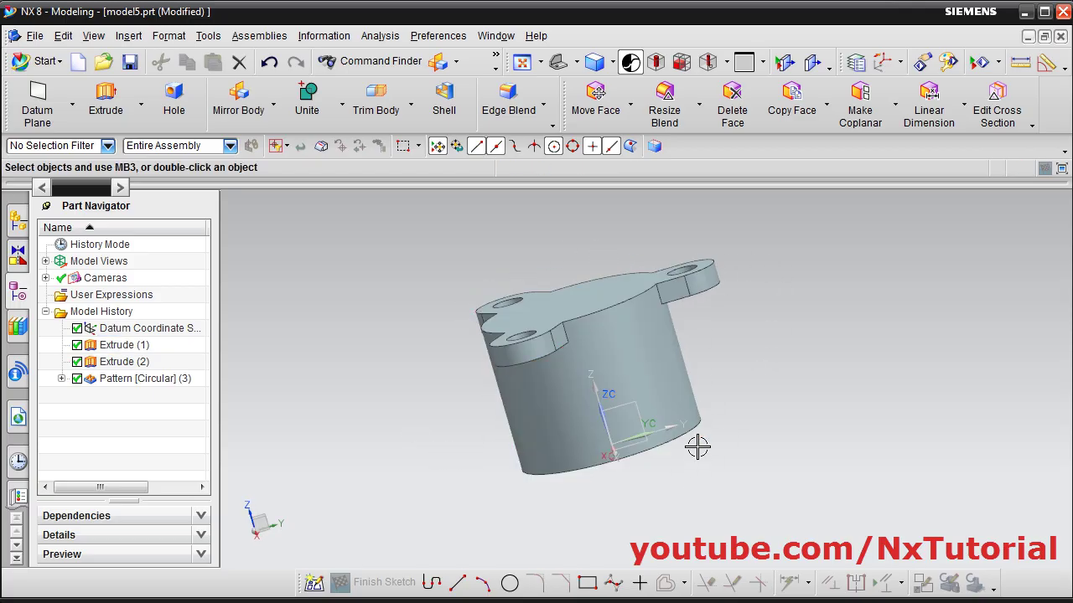
{"action": "left_click", "coordinate": [38, 113]}
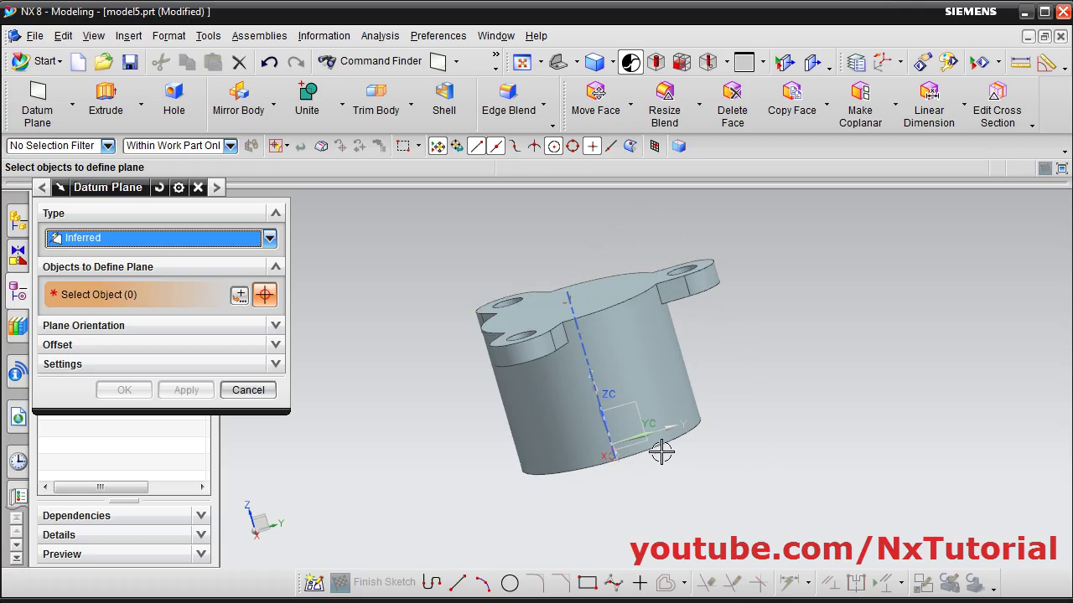
{"action": "left_click", "coordinate": [269, 239]}
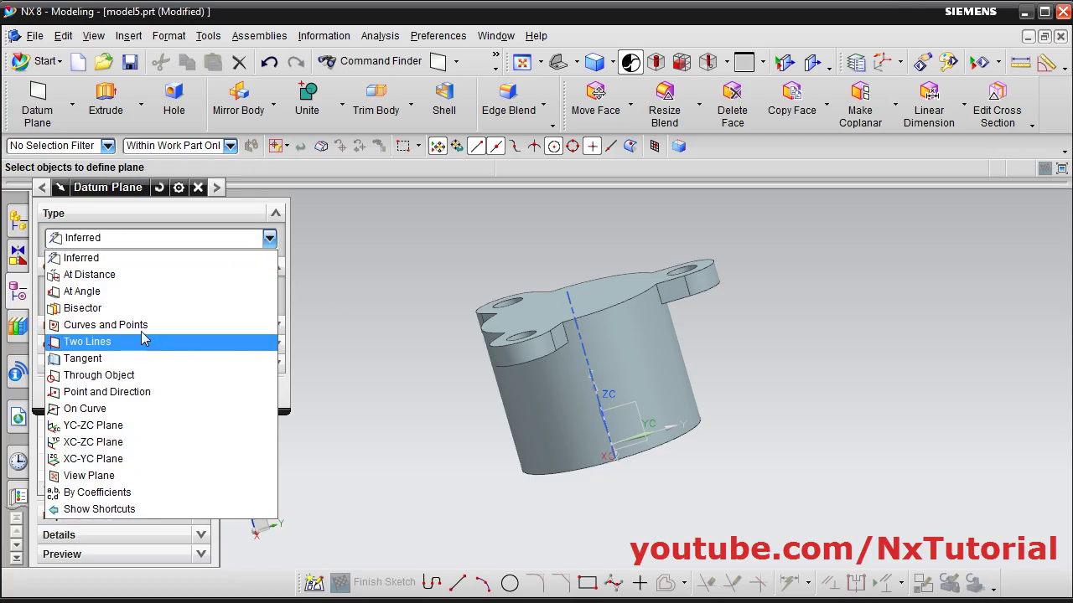
{"action": "left_click", "coordinate": [86, 310]}
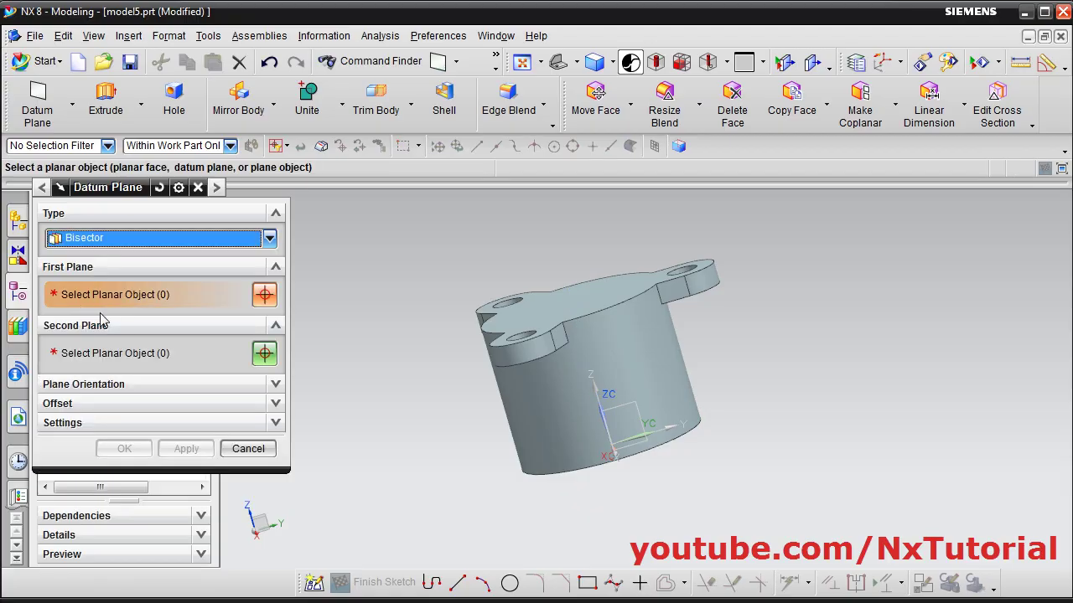
{"action": "left_click", "coordinate": [587, 302]}
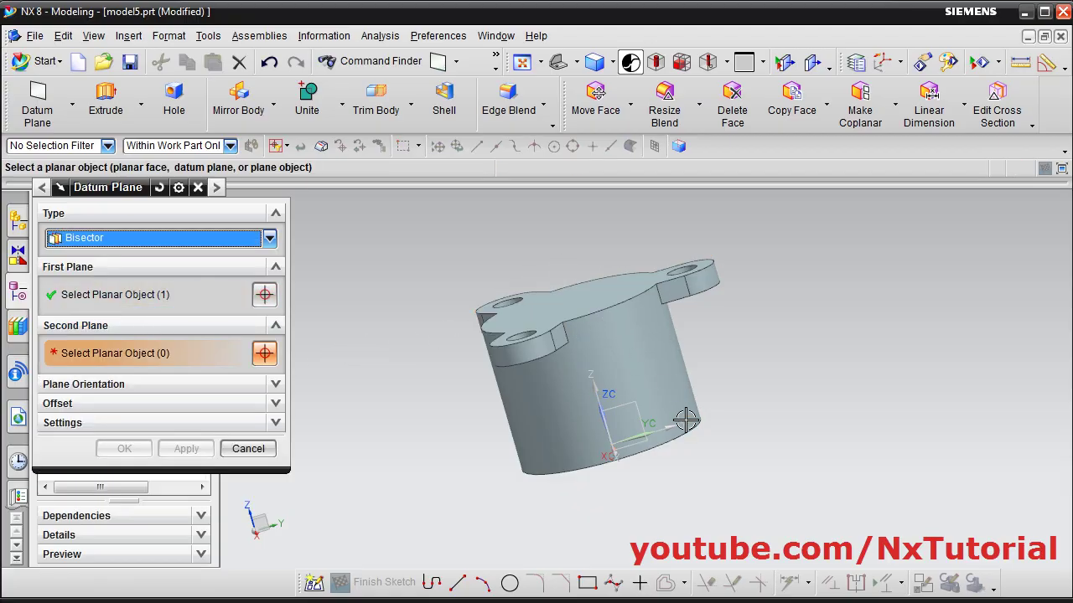
{"action": "middle_click_drag", "start_coordinate": [784, 434], "coordinate": [595, 476]}
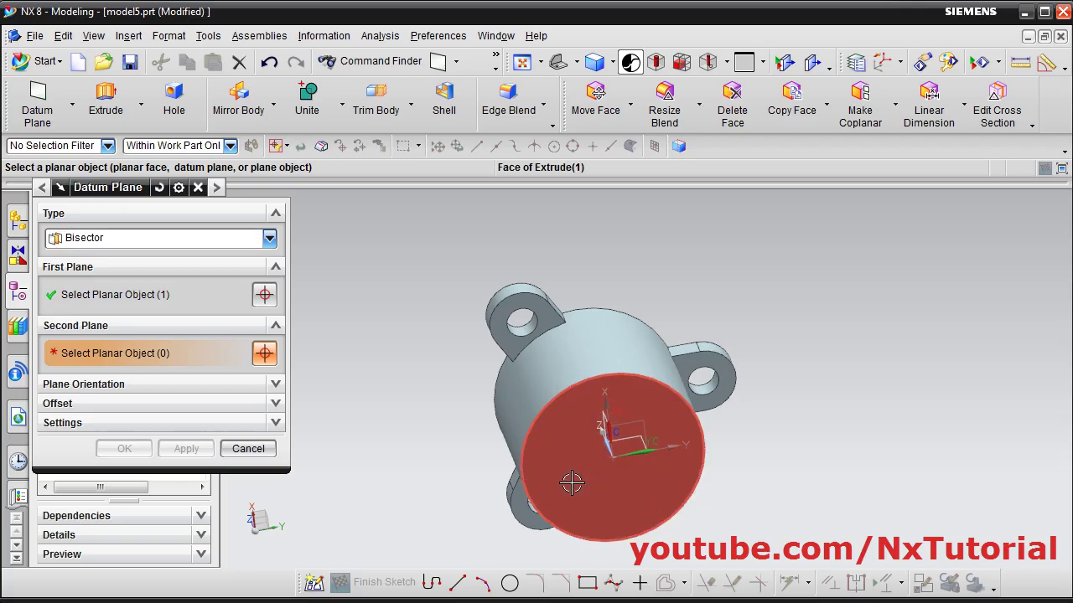
{"action": "left_click", "coordinate": [578, 478]}
{"action": "middle_click_drag", "start_coordinate": [489, 269], "coordinate": [508, 397]}
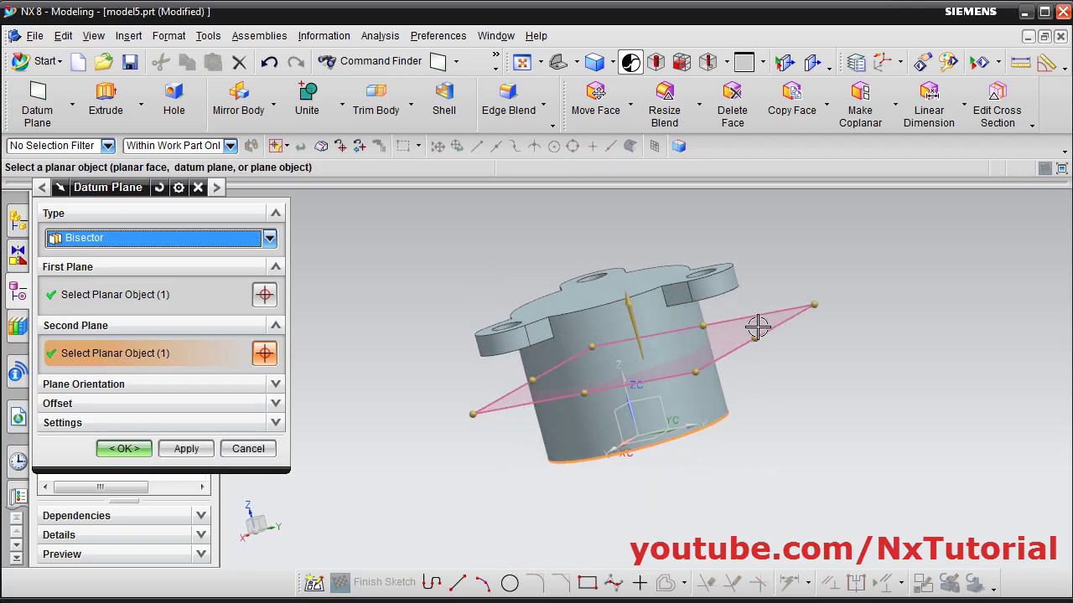
{"action": "left_click", "coordinate": [124, 449]}
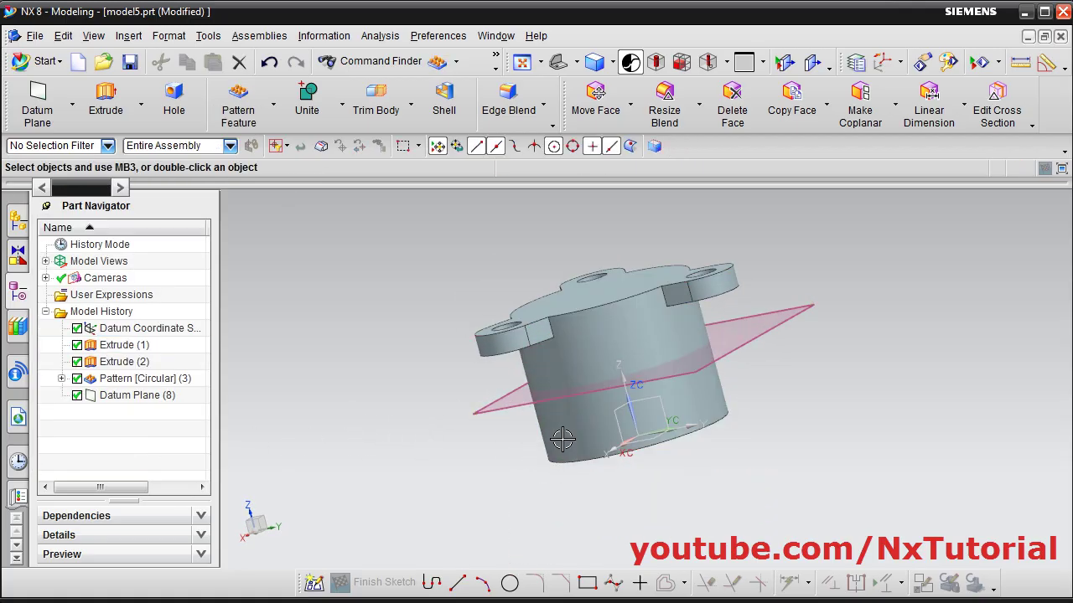
Mirror the whole cylinder body with its lugs across the mid-height datum plane using Mirror Body
{"action": "left_click", "coordinate": [273, 106]}
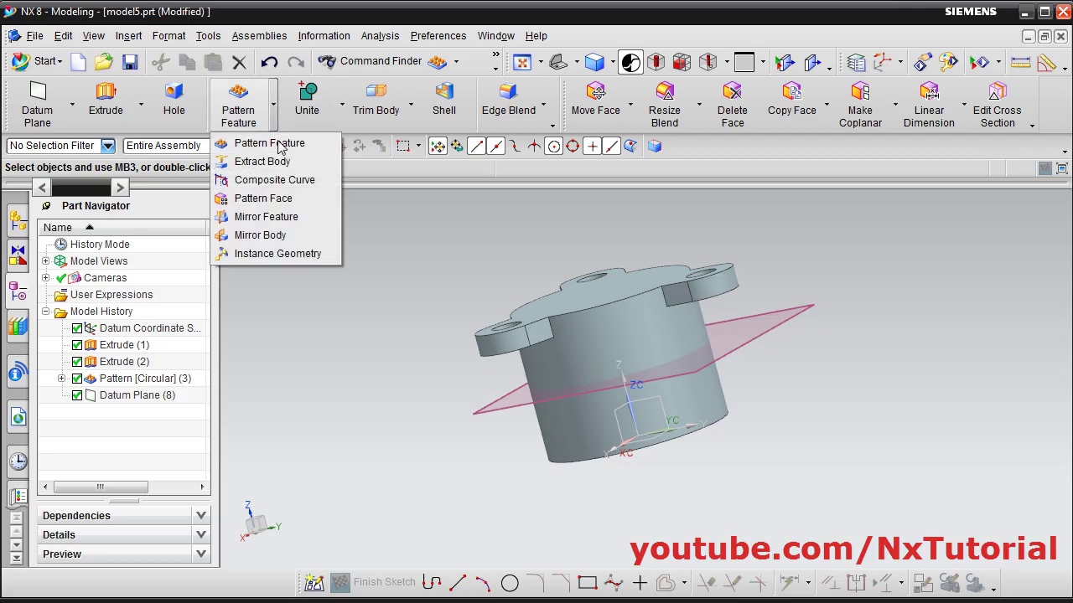
{"action": "left_click", "coordinate": [270, 241]}
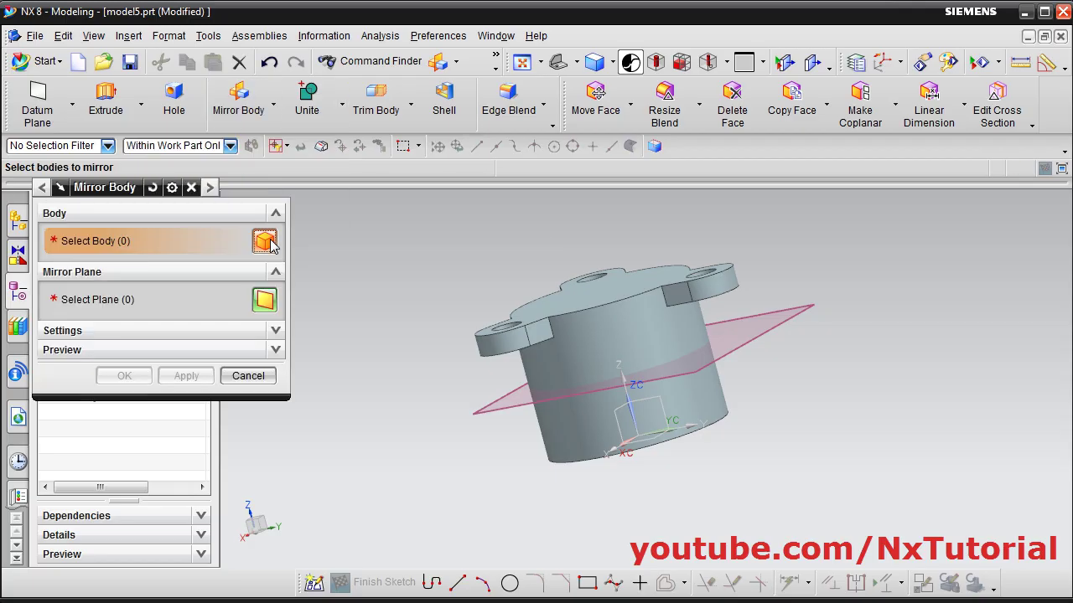
{"action": "left_click", "coordinate": [609, 338]}
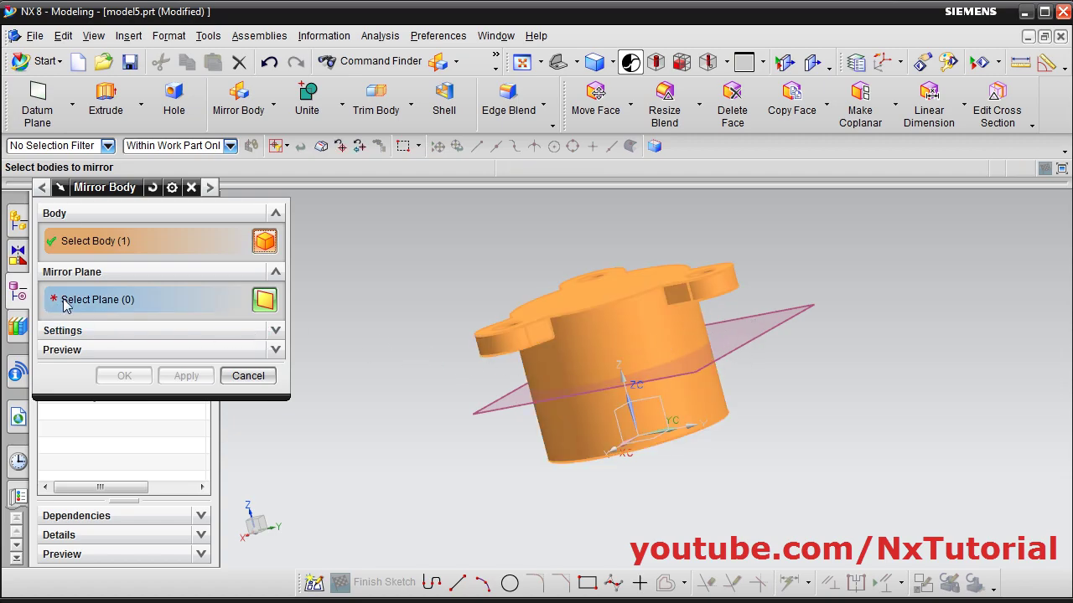
{"action": "left_click", "coordinate": [97, 305]}
{"action": "left_click", "coordinate": [742, 342]}
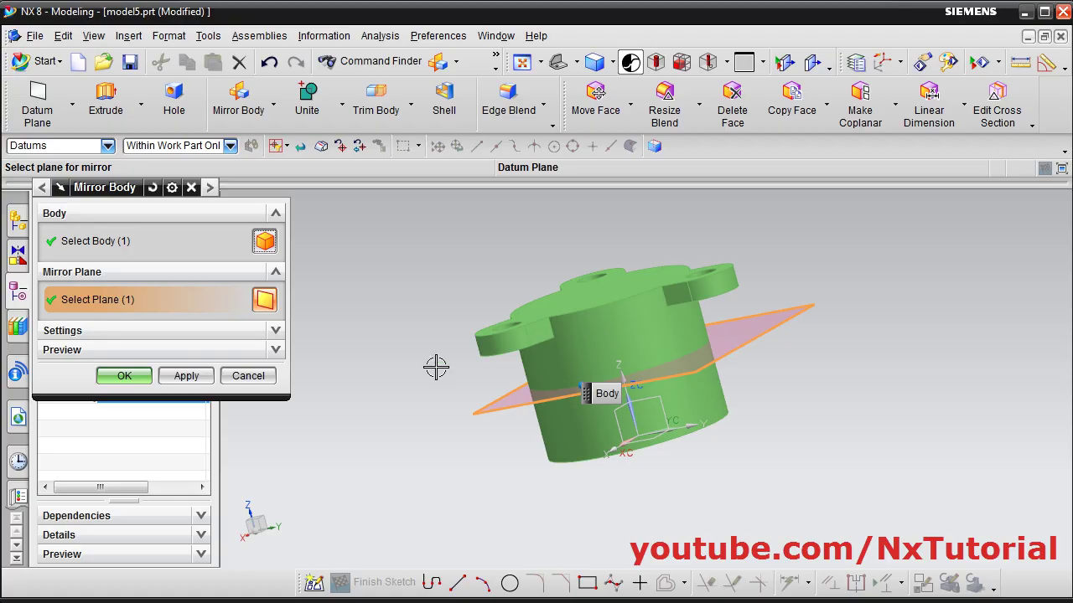
{"action": "left_click", "coordinate": [121, 376]}
{"action": "middle_click_drag", "start_coordinate": [379, 416], "coordinate": [421, 378]}
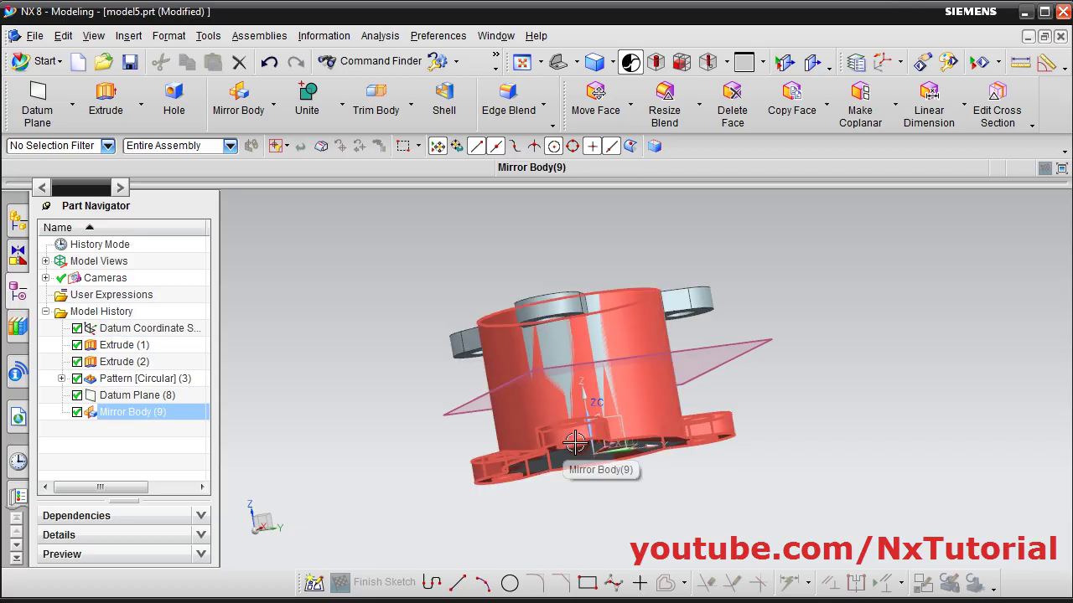
{"action": "middle_click_drag", "start_coordinate": [541, 441], "coordinate": [443, 433]}
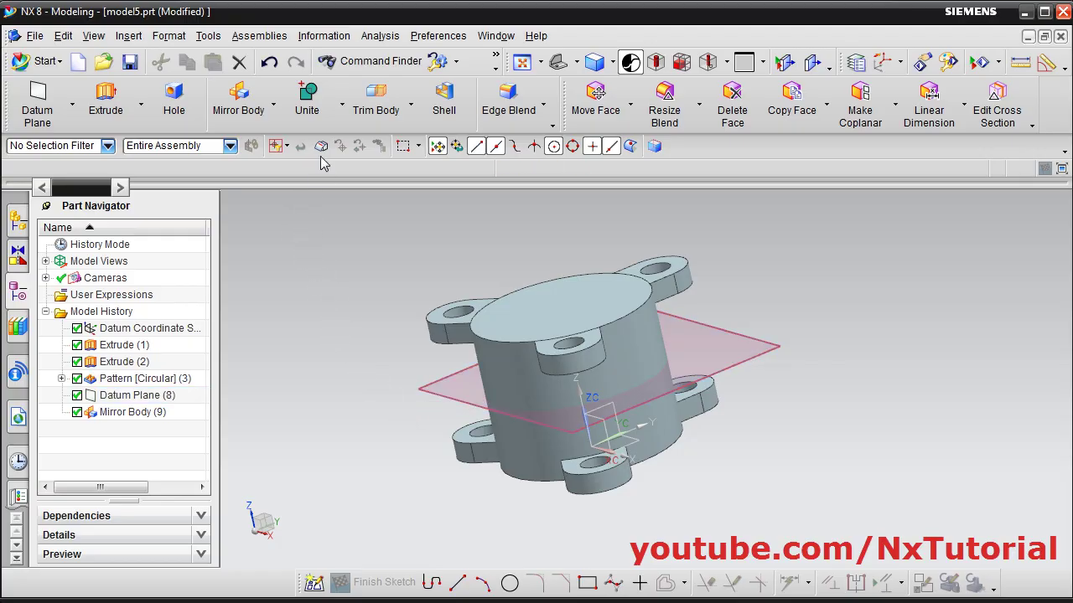
Unite the mirrored body with the original lugged cylinder body into one solid
{"action": "left_click", "coordinate": [311, 114]}
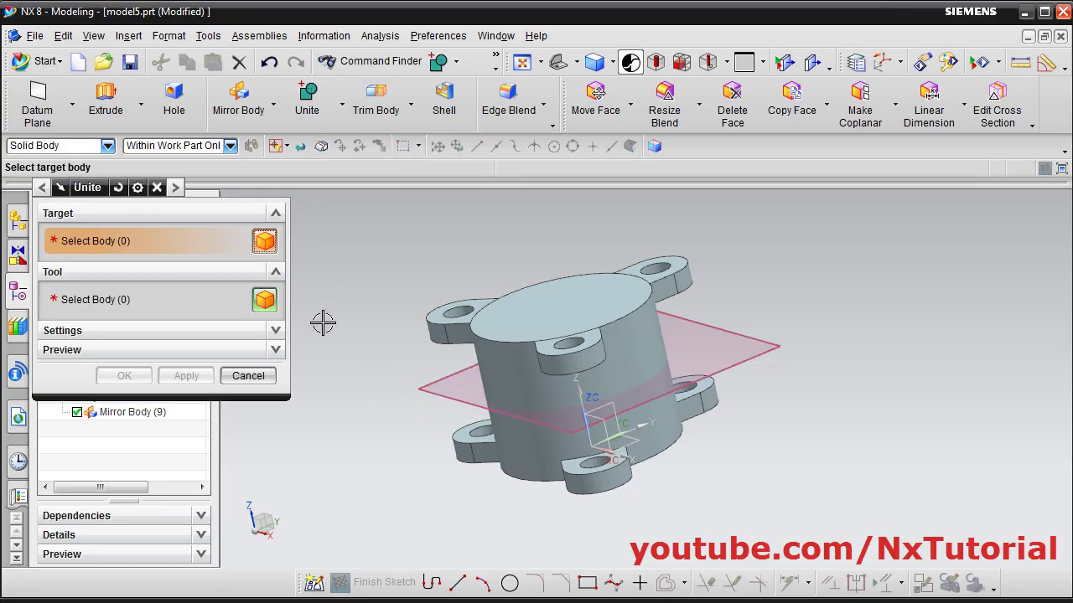
{"action": "left_click", "coordinate": [554, 389]}
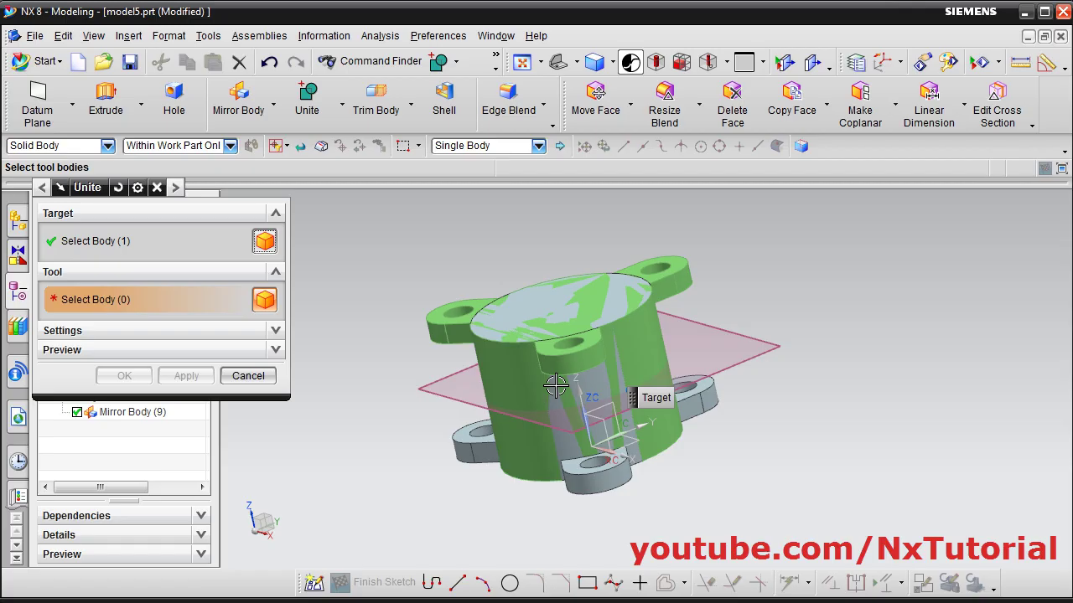
{"action": "left_click", "coordinate": [612, 484]}
{"action": "left_click", "coordinate": [613, 483]}
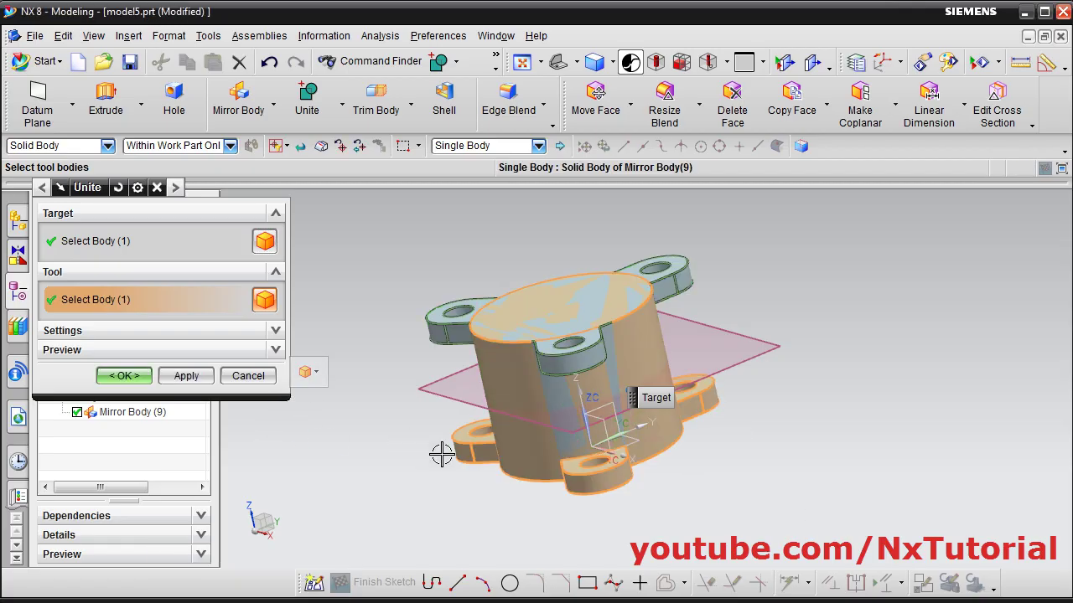
{"action": "left_click", "coordinate": [124, 377]}
Hide the mid-height datum plane used for mirroring
{"action": "middle_click_drag", "start_coordinate": [345, 426], "coordinate": [498, 433]}
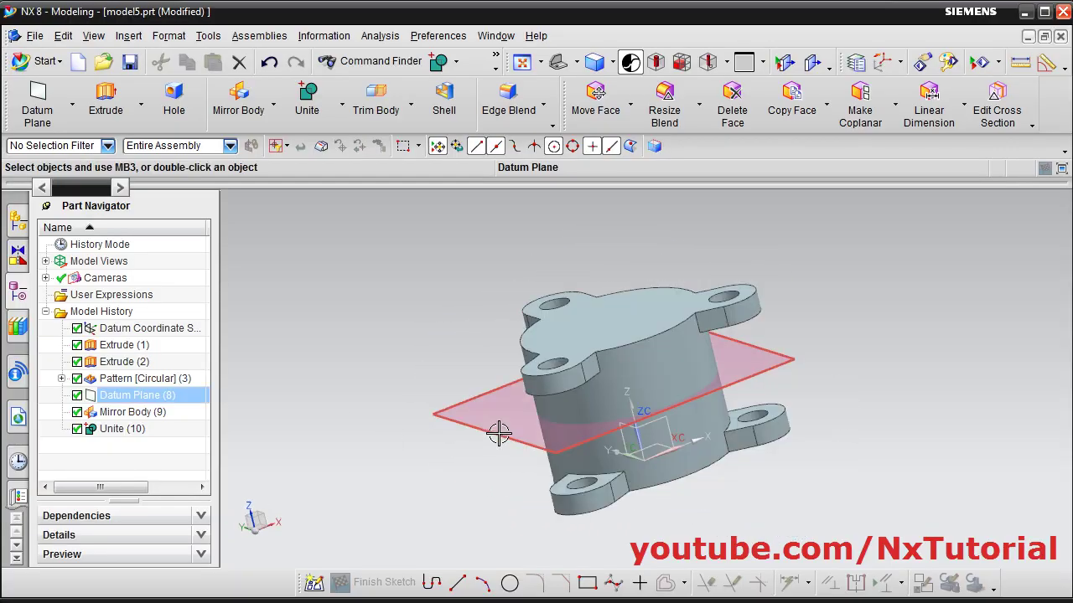
{"action": "left_click", "coordinate": [472, 415]}
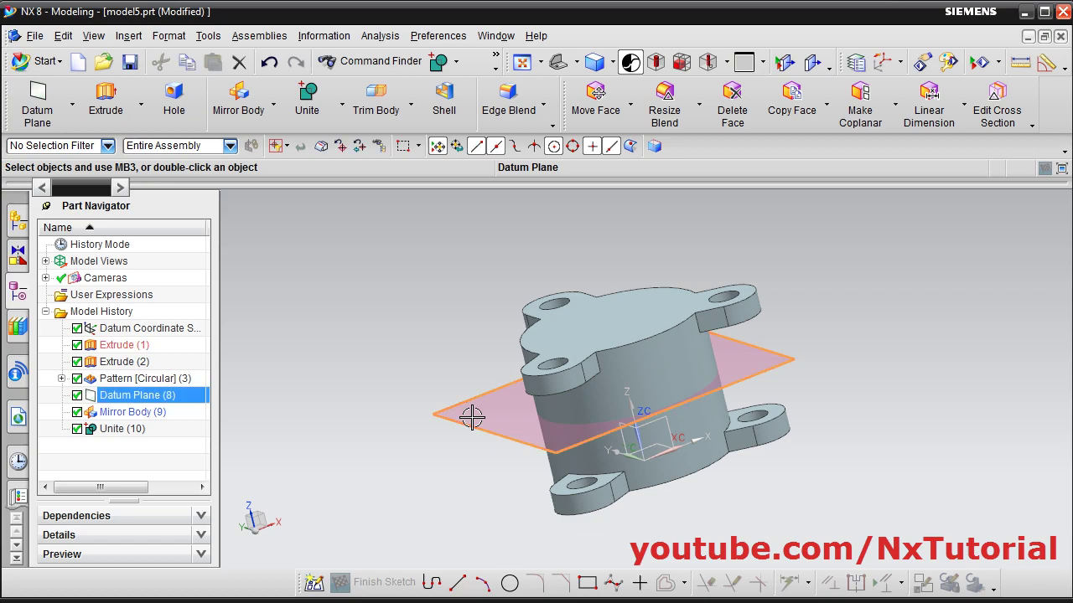
{"action": "right_click", "coordinate": [472, 416]}
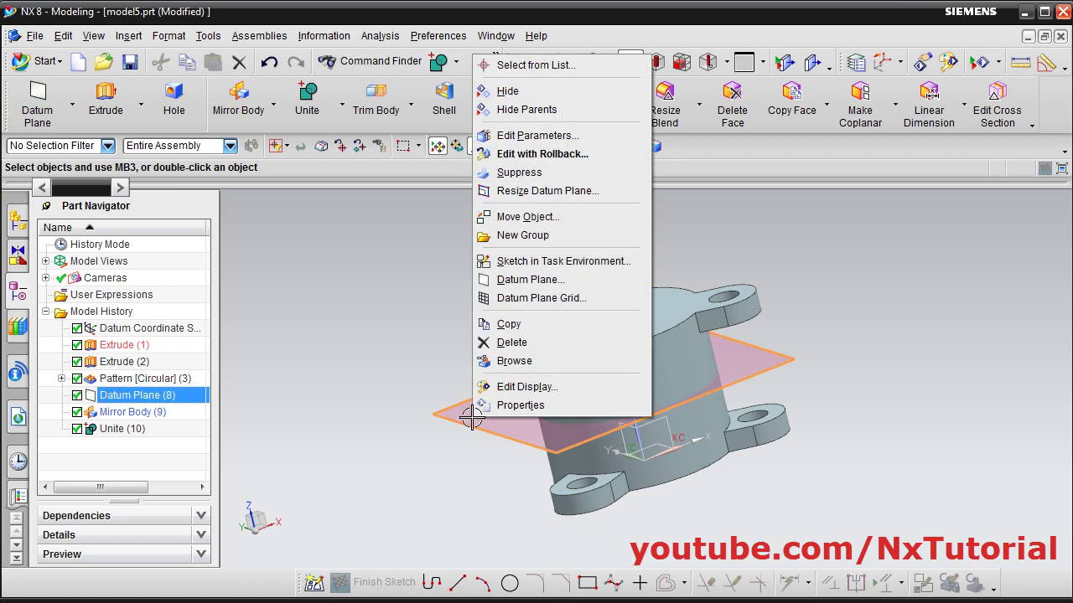
{"action": "left_click", "coordinate": [507, 91]}
{"action": "middle_click_drag", "start_coordinate": [420, 419], "coordinate": [571, 337]}
{"action": "left_click", "coordinate": [675, 317]}
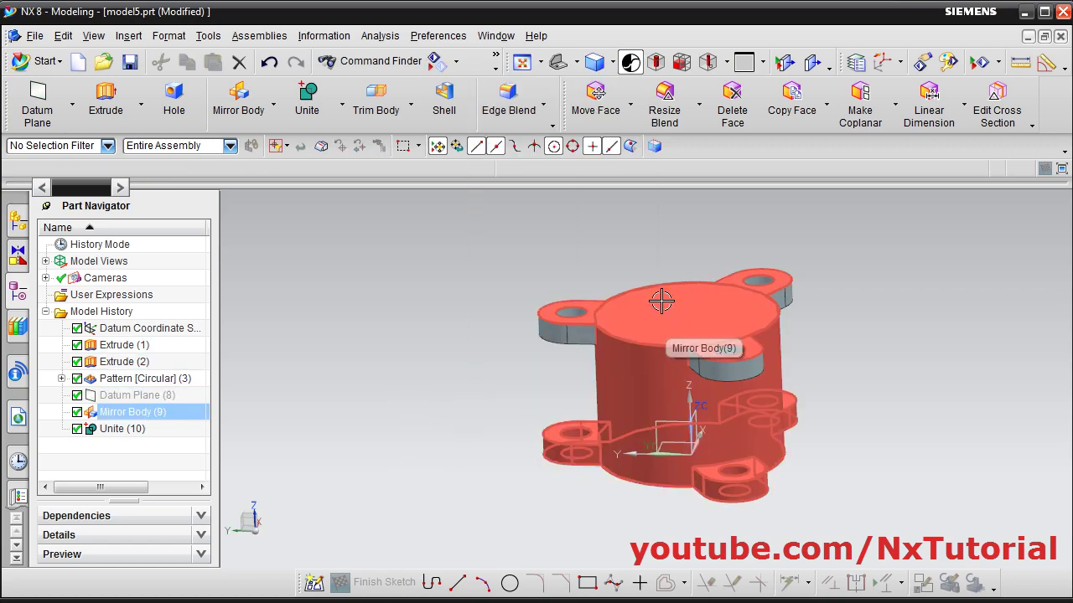
{"action": "key", "text": "Escape"}
Check the bore diameter in the reference drawing and start an Extrude section sketch on the cylinder's upper end face
{"action": "key", "text": "alt+Tab"}
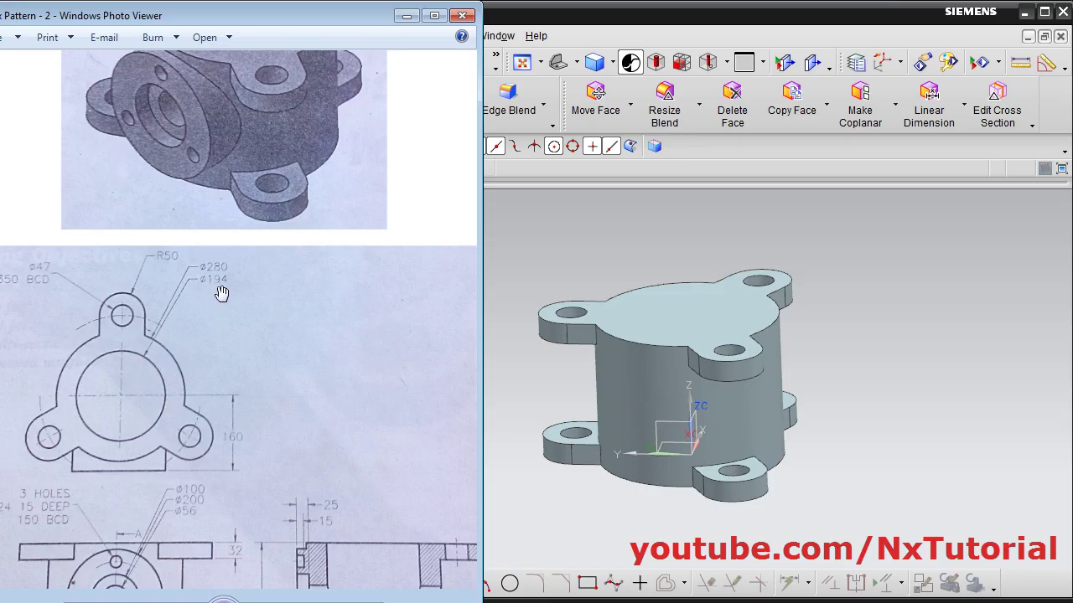
{"action": "key", "text": "alt+Tab"}
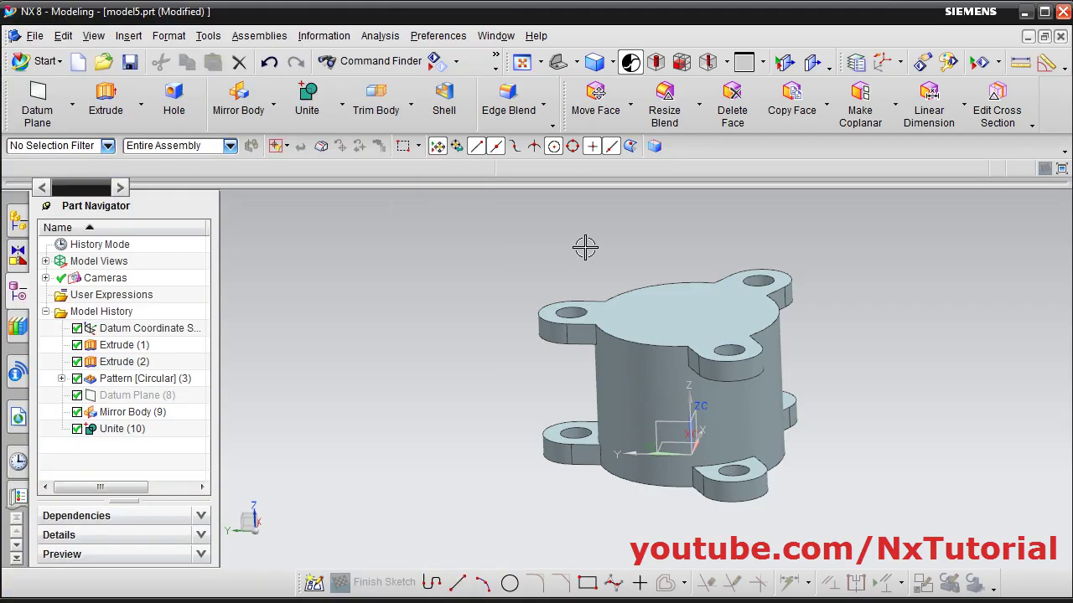
{"action": "left_click", "coordinate": [109, 105]}
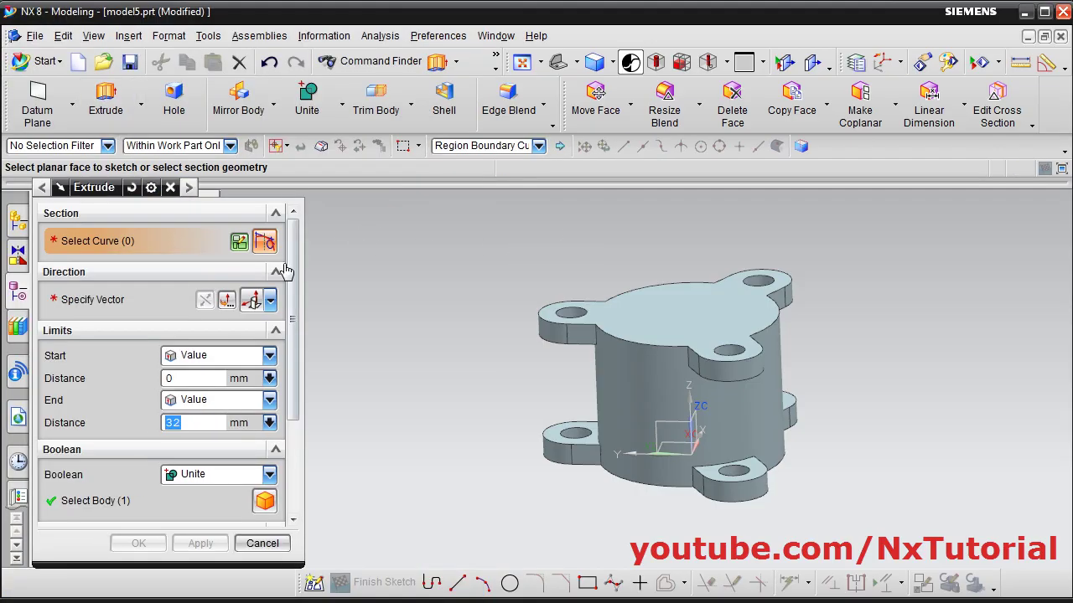
{"action": "left_click", "coordinate": [239, 245]}
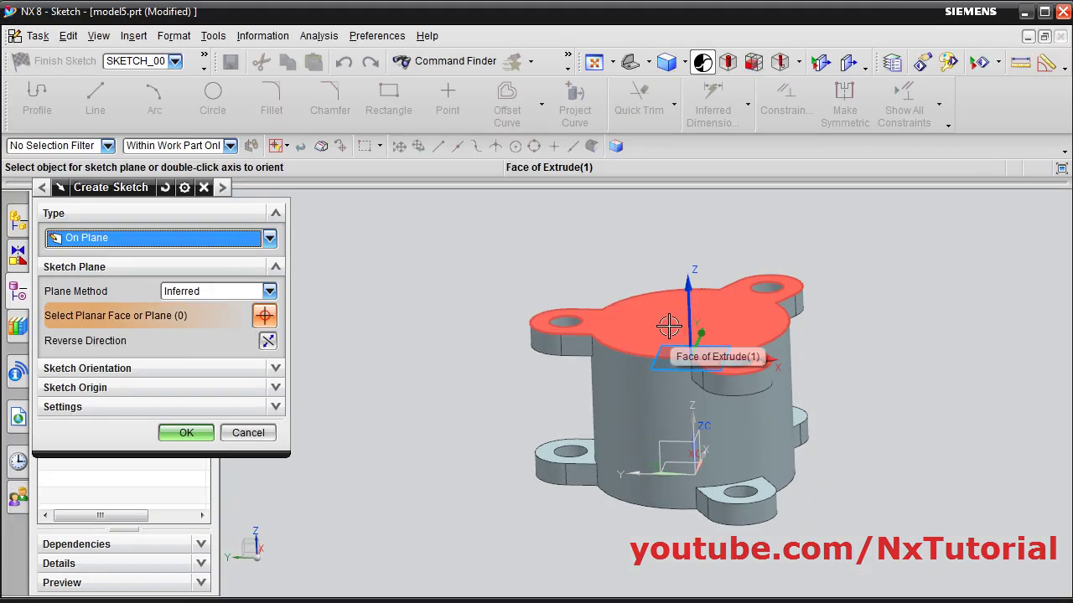
{"action": "left_click", "coordinate": [667, 321]}
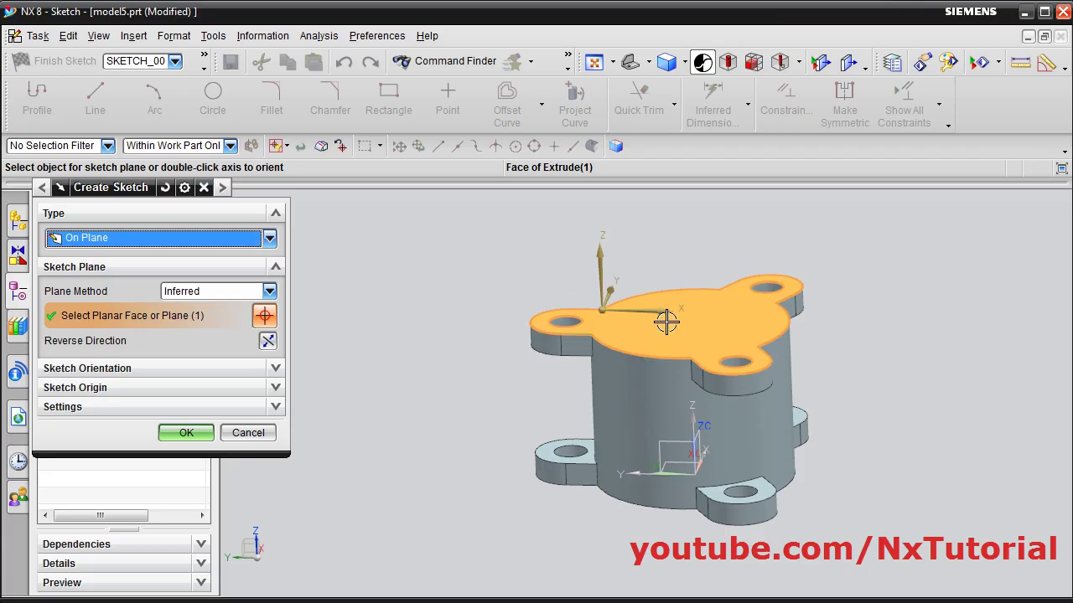
{"action": "left_click", "coordinate": [186, 432]}
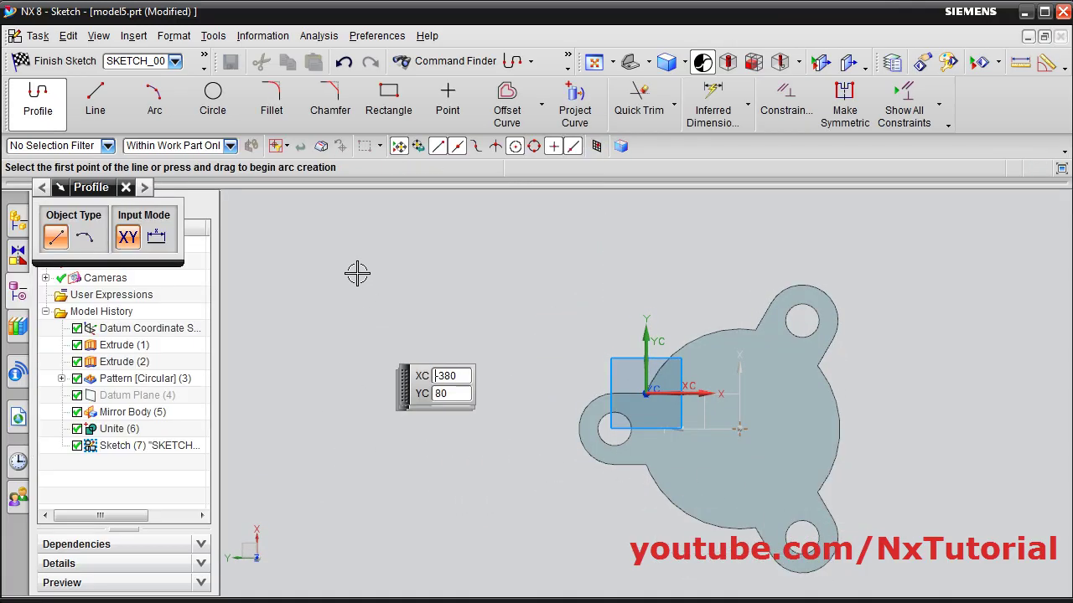
Sketch a circle about 195 mm in diameter centred on the cylinder's axis
{"action": "left_click", "coordinate": [213, 98]}
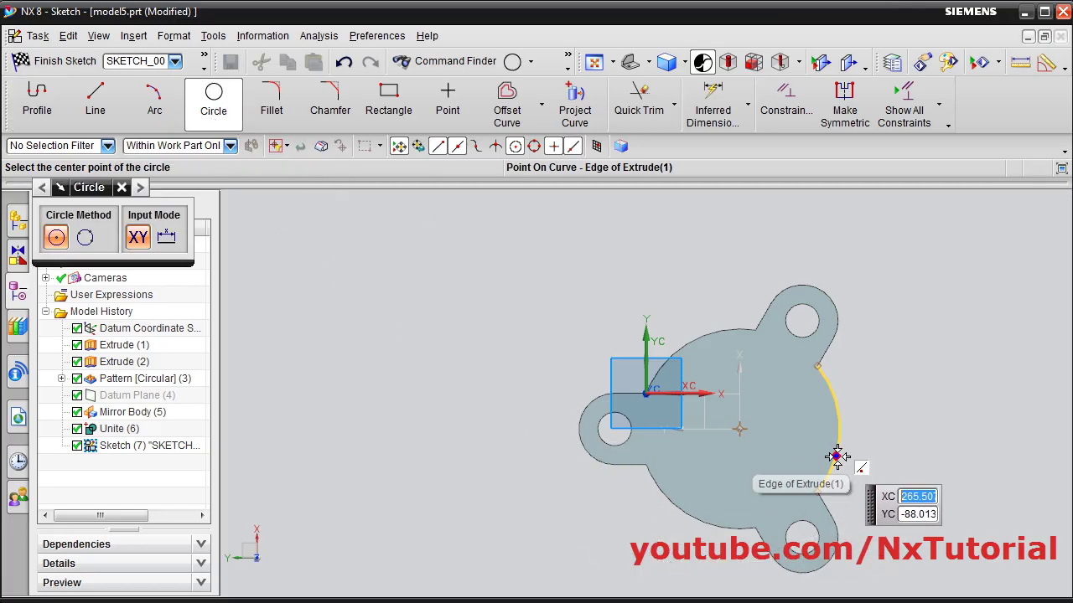
{"action": "left_click", "coordinate": [739, 429]}
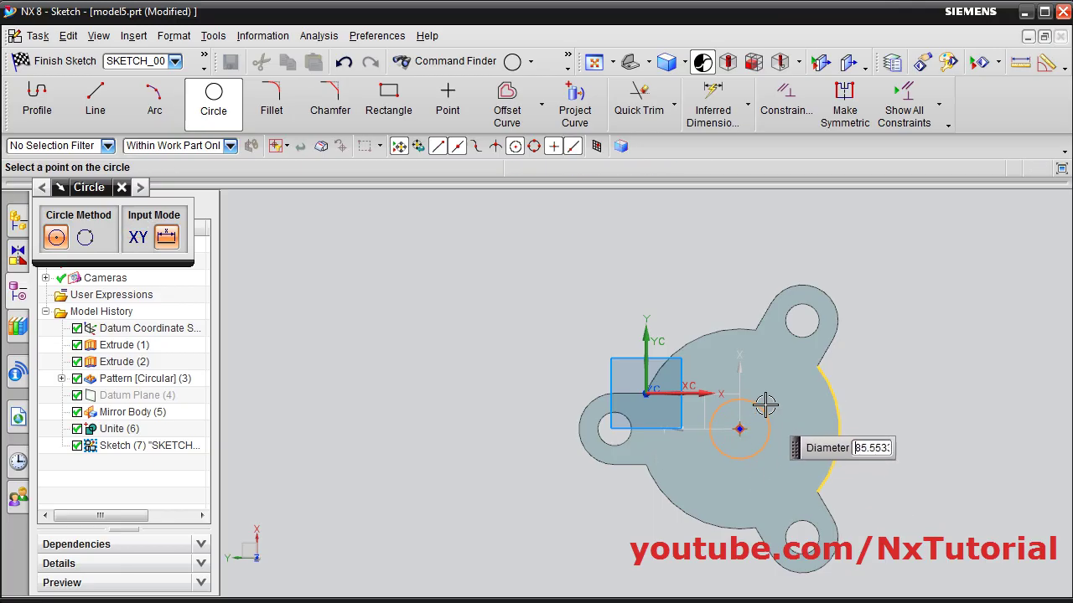
{"action": "left_click", "coordinate": [789, 380]}
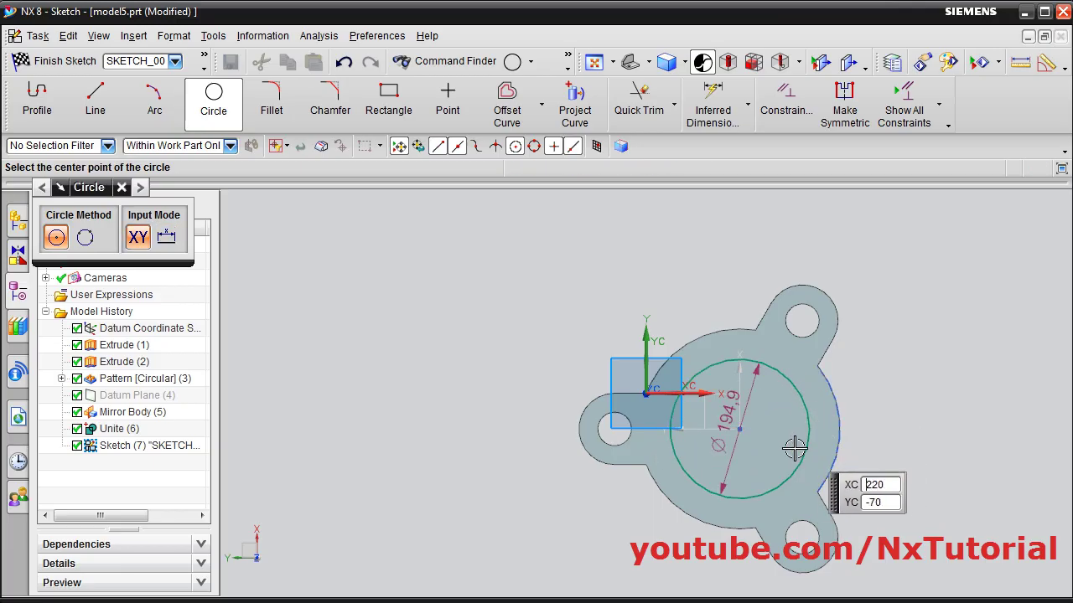
{"action": "key", "text": "Escape"}
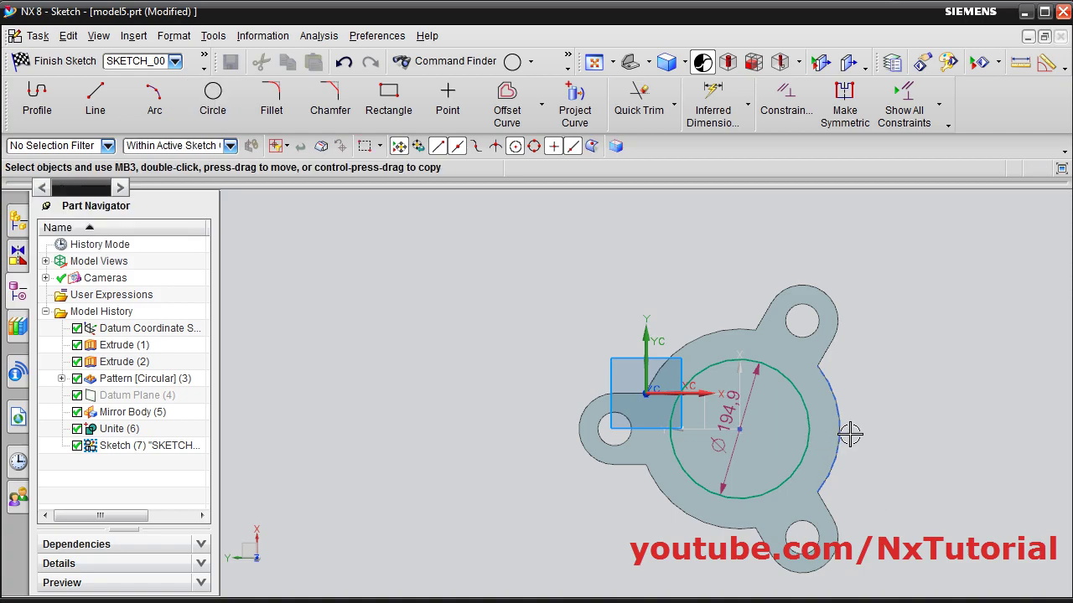
Set the circle's diameter to 194 mm and finish the sketch
{"action": "double_click", "coordinate": [717, 417]}
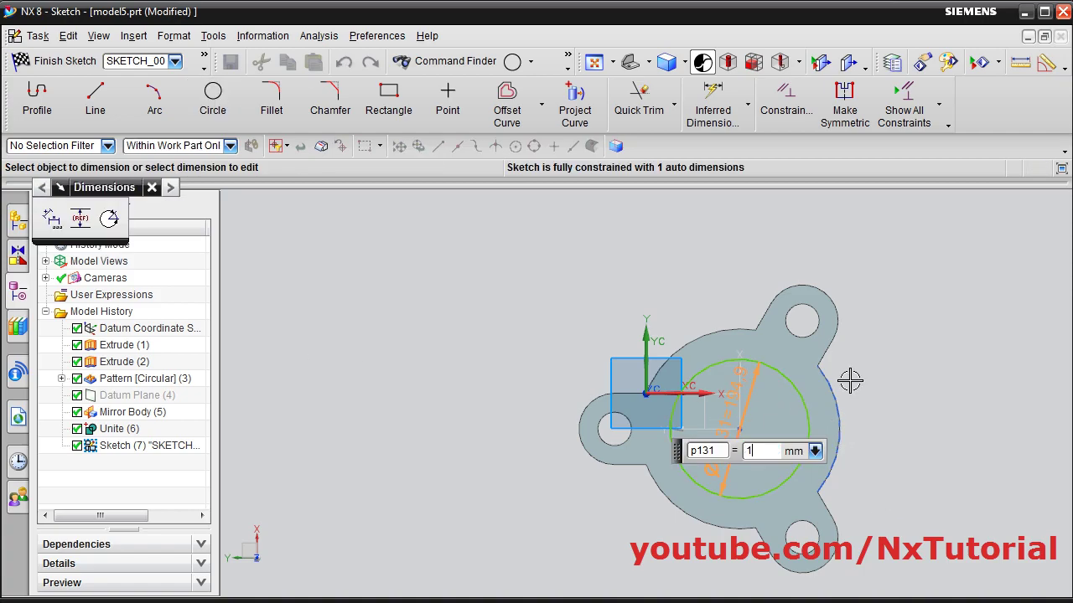
{"action": "type", "text": "194"}
{"action": "key", "text": "Return"}
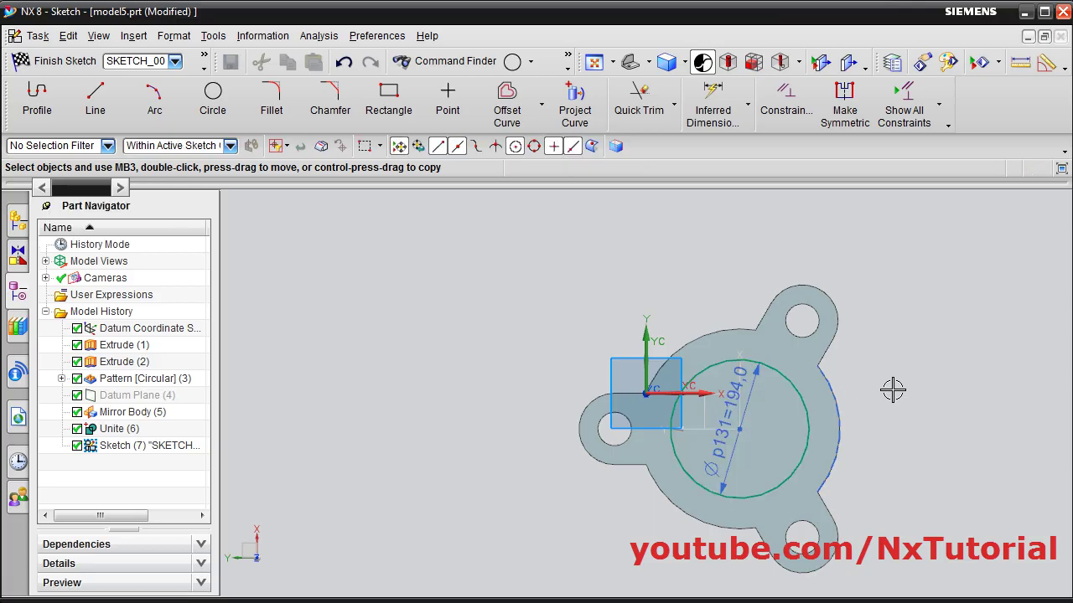
{"action": "left_click", "coordinate": [50, 64]}
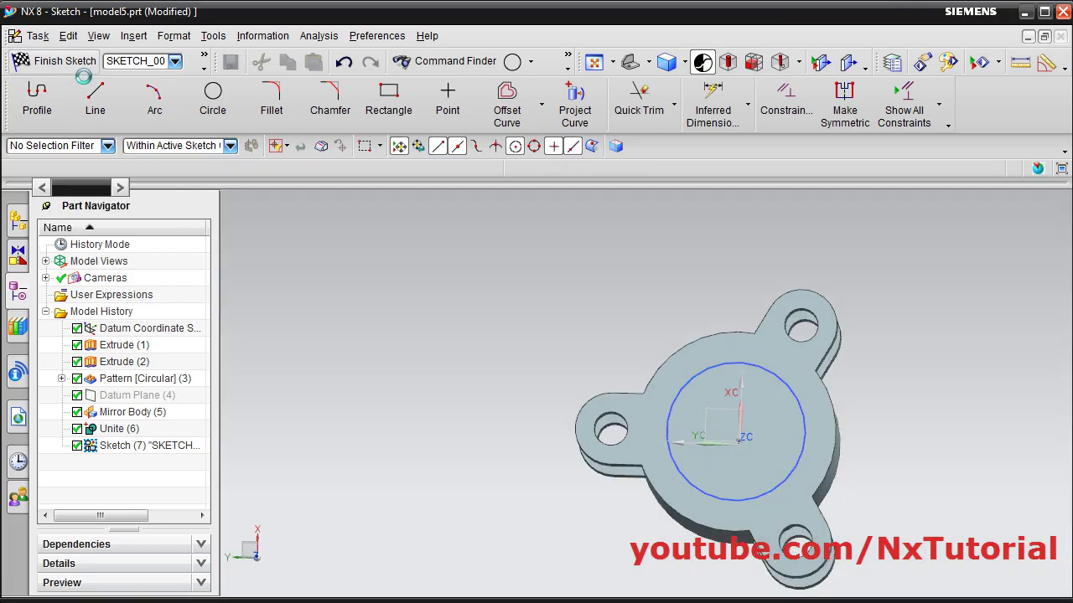
Extrude the circle downward Through All with Subtract to cut the bore through the cylinder
{"action": "left_click", "coordinate": [204, 300]}
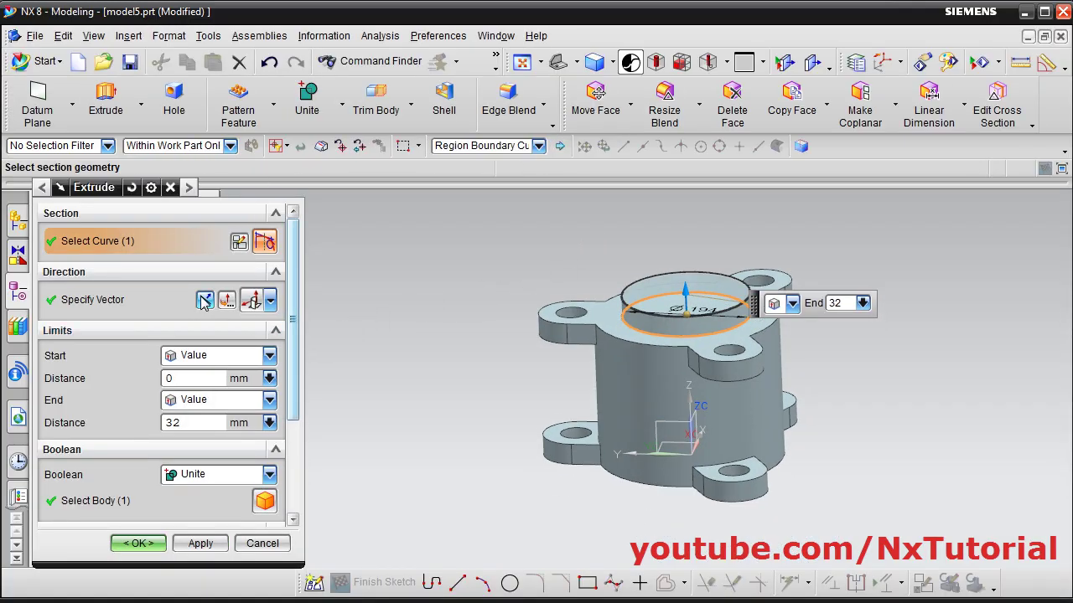
{"action": "left_click", "coordinate": [269, 400]}
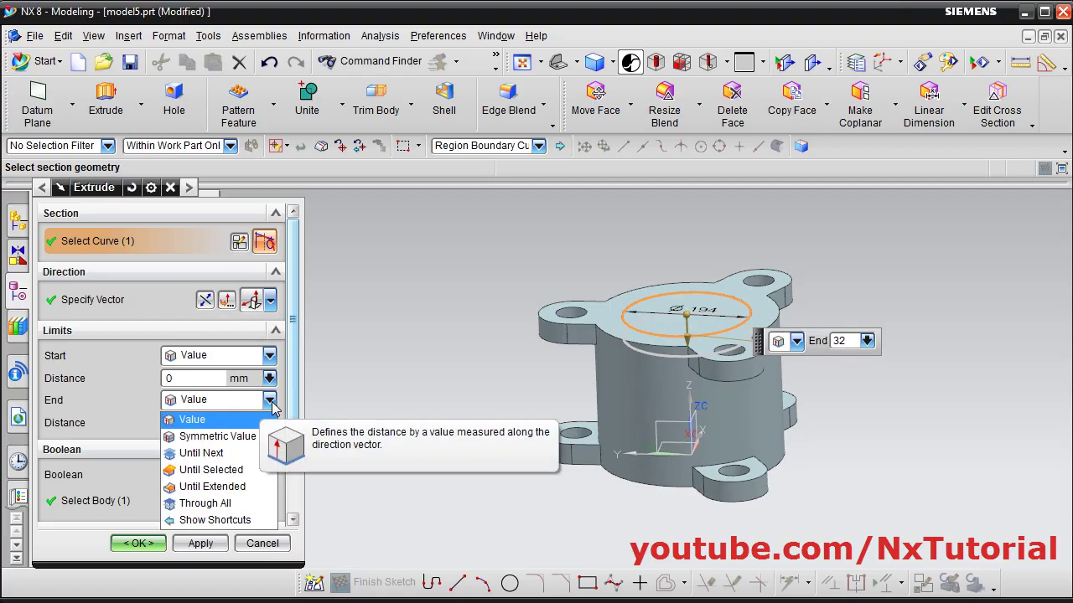
{"action": "left_click", "coordinate": [209, 503]}
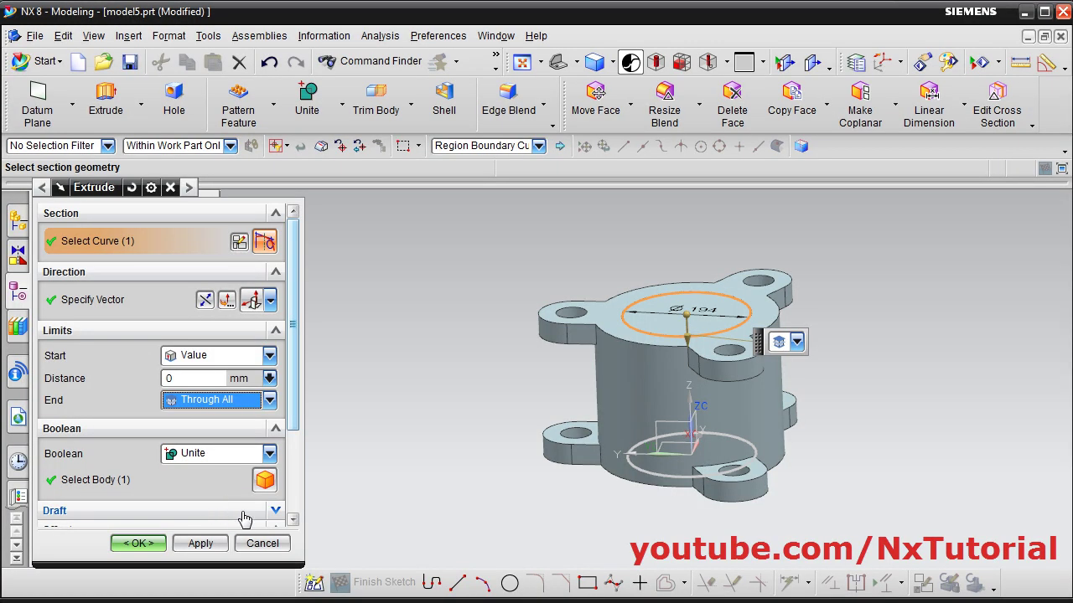
{"action": "left_click", "coordinate": [269, 455]}
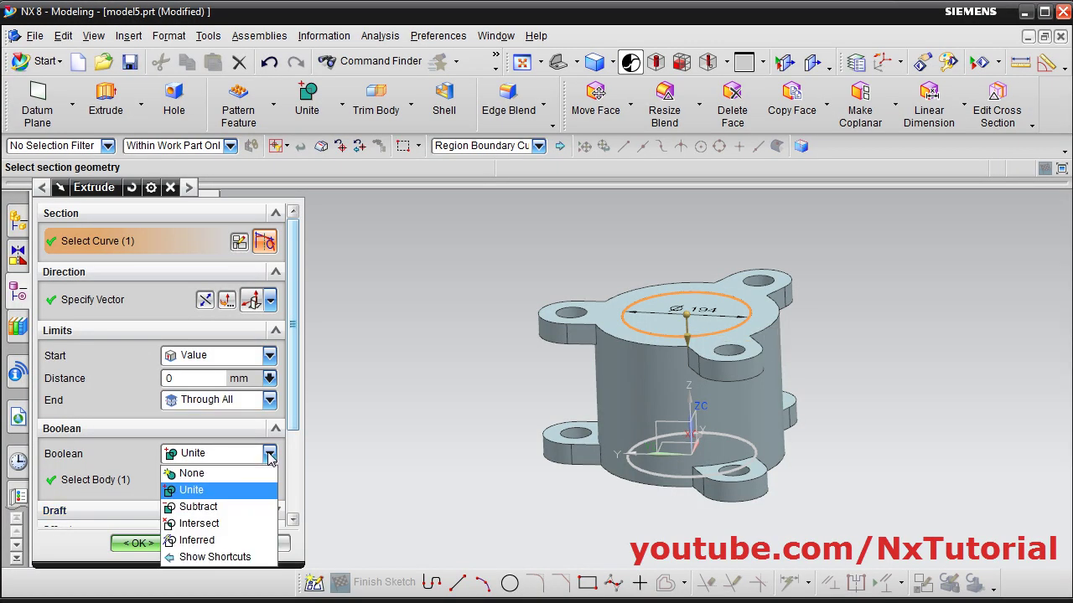
{"action": "left_click", "coordinate": [206, 510]}
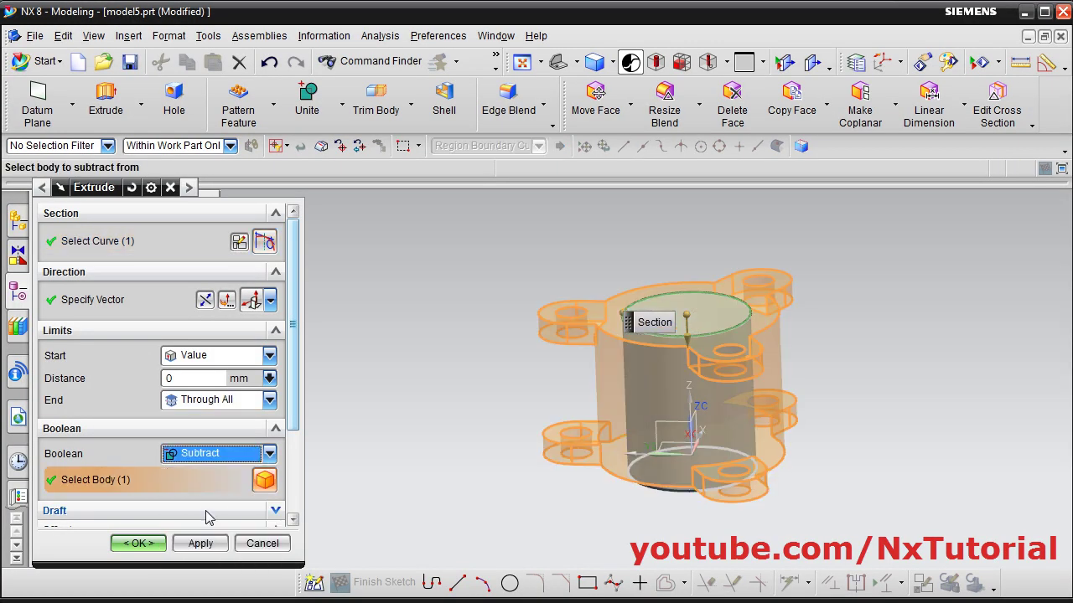
{"action": "left_click", "coordinate": [139, 544]}
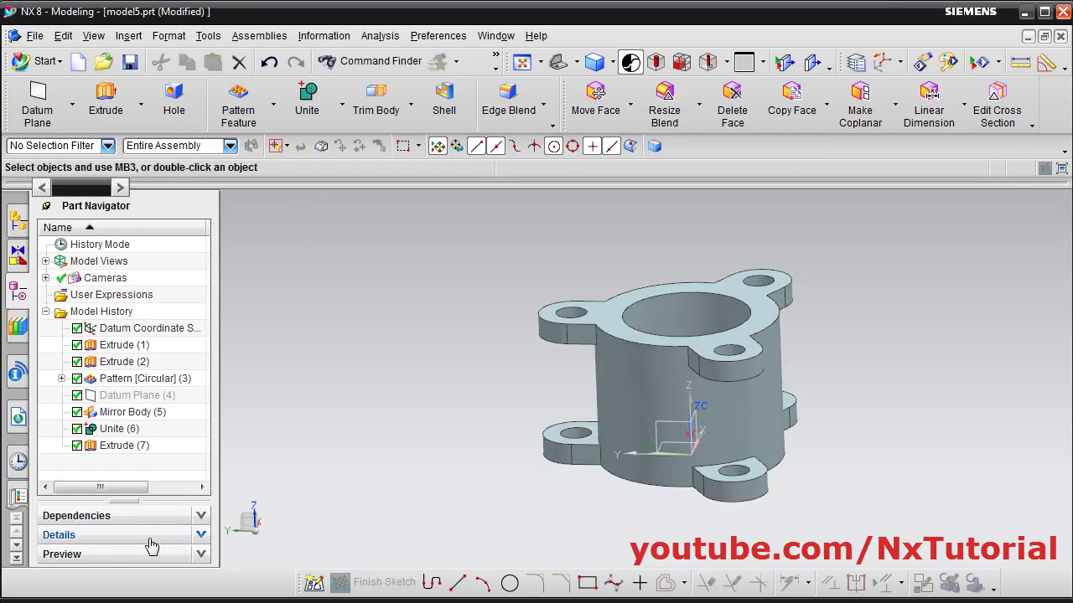
Check the side flange in the reference drawing and start a datum plane of type At Distance
{"action": "mouse_move", "coordinate": [532, 402]}
{"action": "middle_mouse_down"}
{"action": "mouse_move", "coordinate": [519, 445]}
{"action": "mouse_move", "coordinate": [528, 394]}
{"action": "middle_mouse_up"}
{"action": "key", "text": "alt+Tab"}
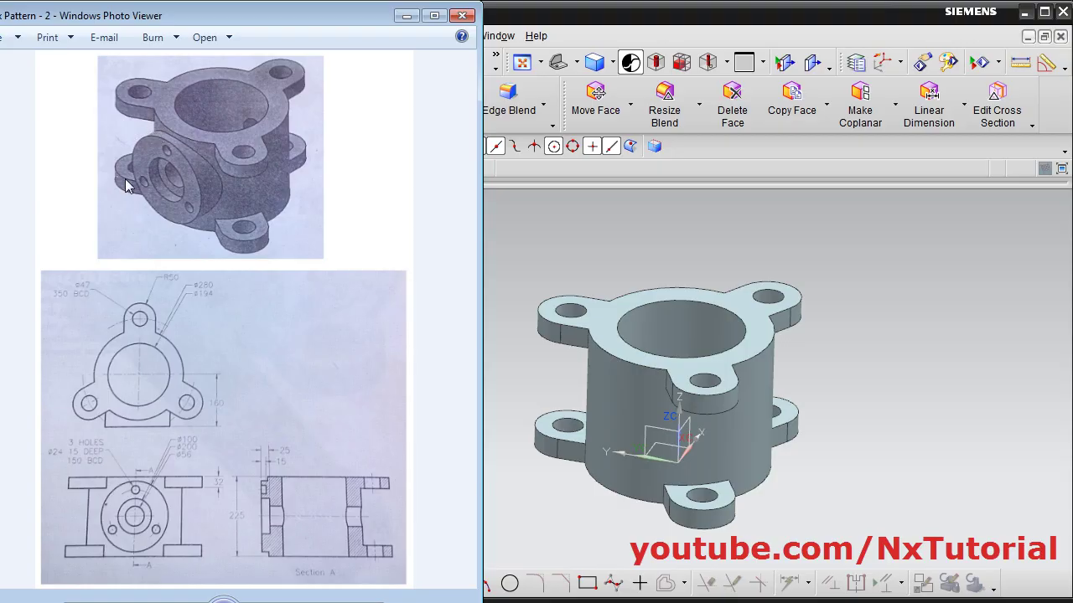
{"action": "scroll", "coordinate": [218, 421], "scroll_direction": "up", "scroll_amount": 3}
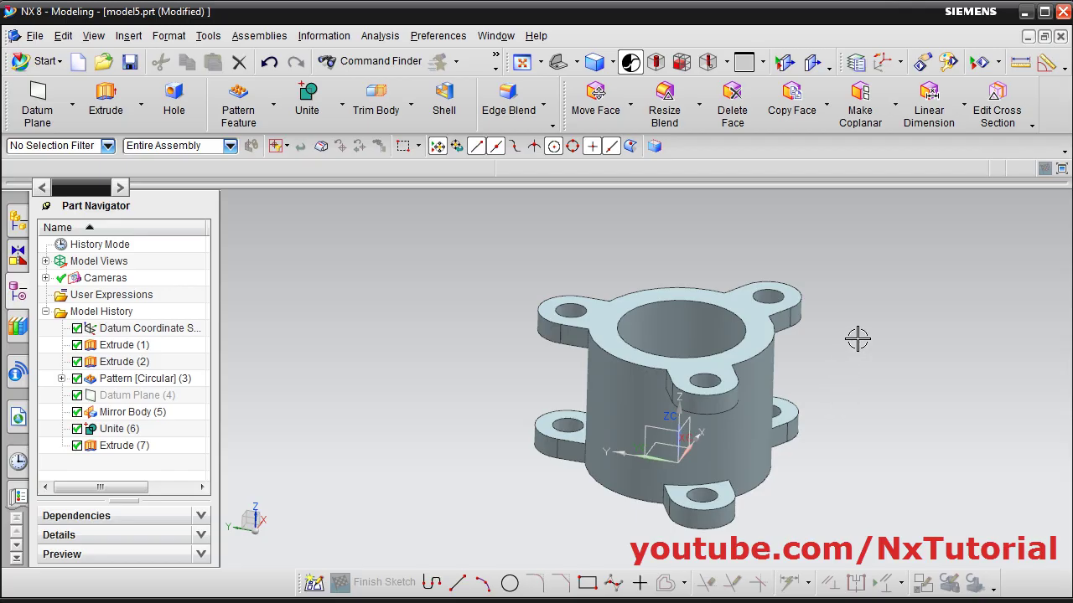
{"action": "middle_click_drag", "start_coordinate": [522, 411], "coordinate": [689, 442]}
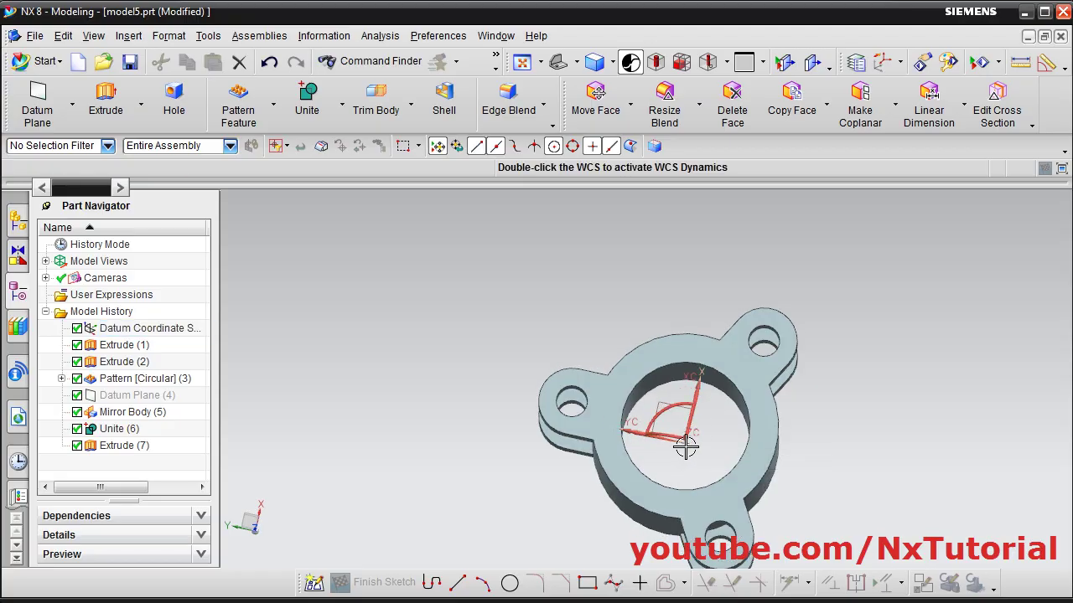
{"action": "middle_click_drag", "start_coordinate": [836, 469], "coordinate": [801, 459]}
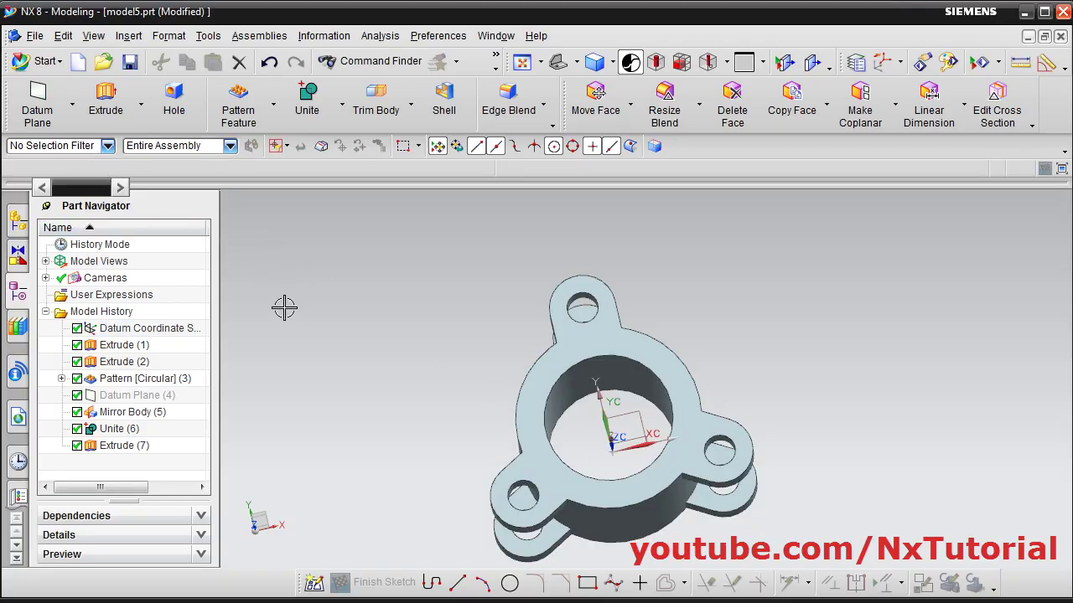
{"action": "left_click", "coordinate": [37, 105]}
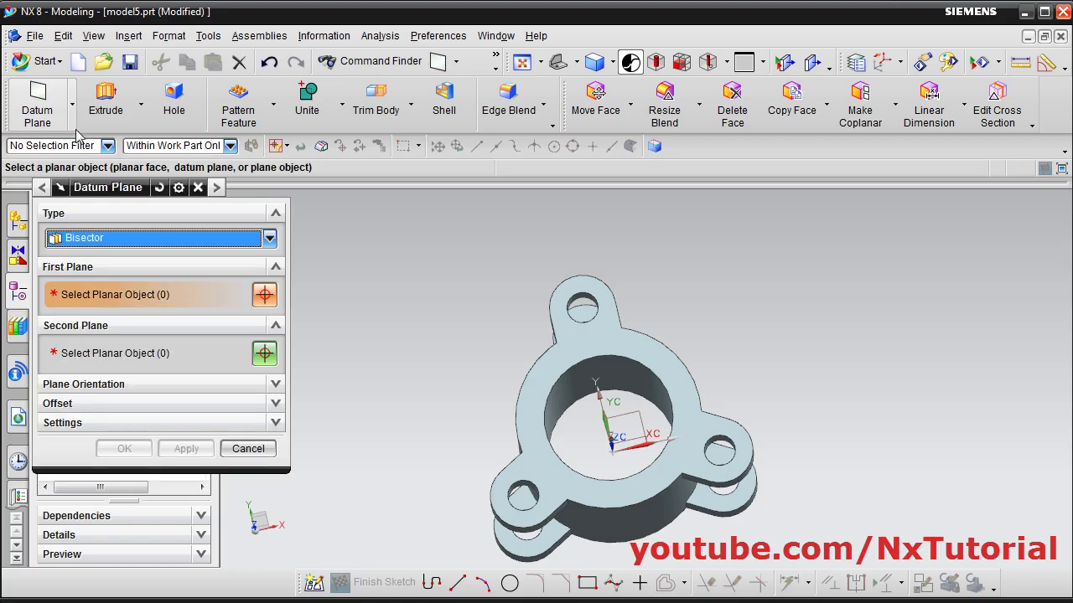
{"action": "left_click", "coordinate": [269, 239]}
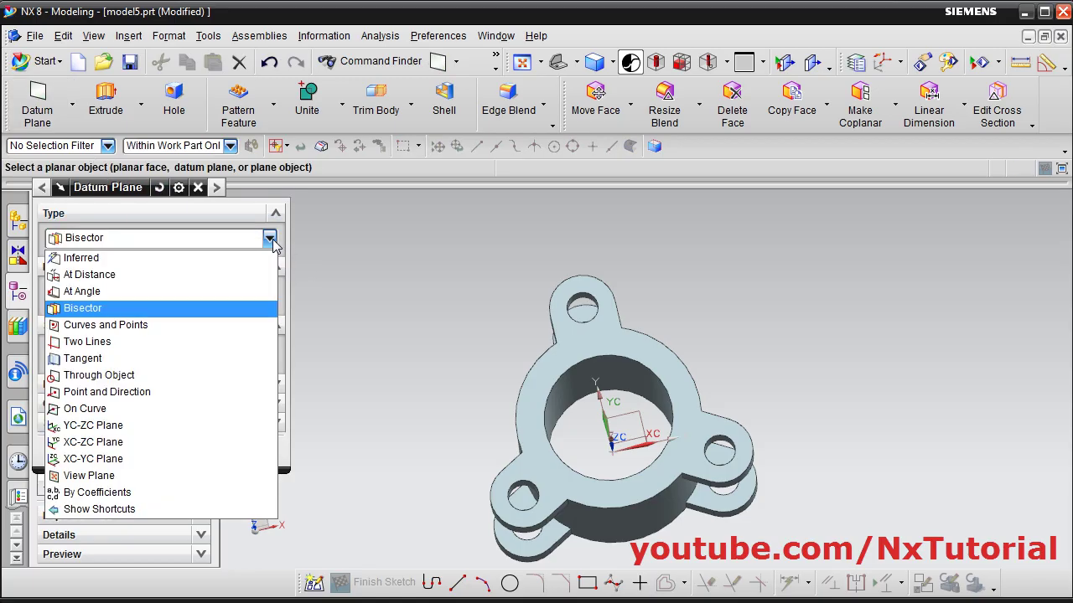
{"action": "left_click", "coordinate": [89, 274]}
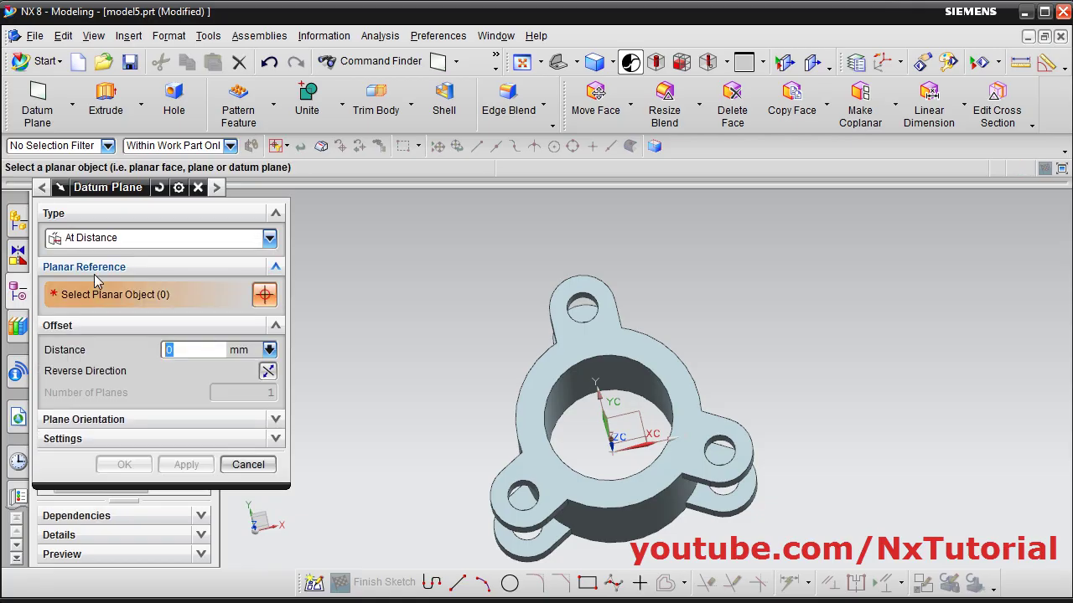
Create the datum plane 160 mm from the coordinate system's XZ plane, with the offset direction reversed to the negative Y side
{"action": "middle_click_drag", "start_coordinate": [636, 442], "coordinate": [624, 441]}
{"action": "left_click", "coordinate": [624, 442]}
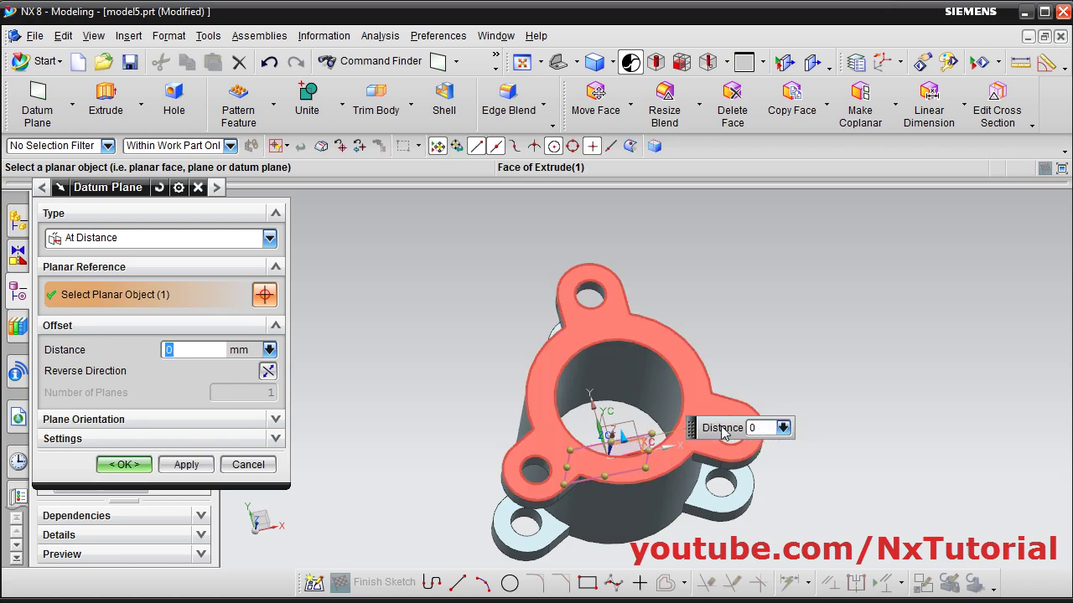
{"action": "double_click", "coordinate": [177, 351]}
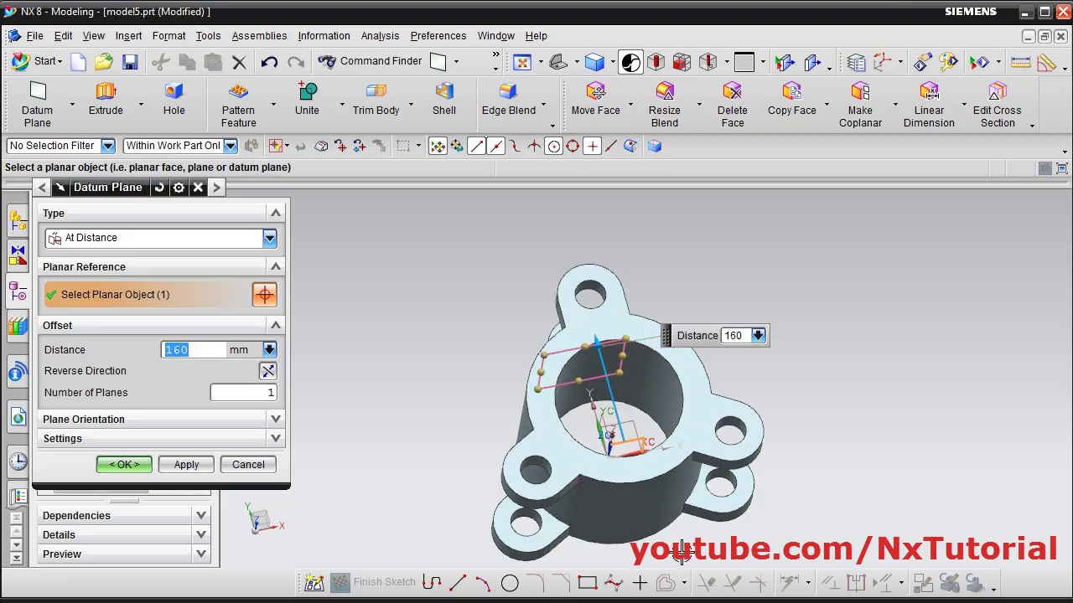
{"action": "left_click", "coordinate": [267, 372]}
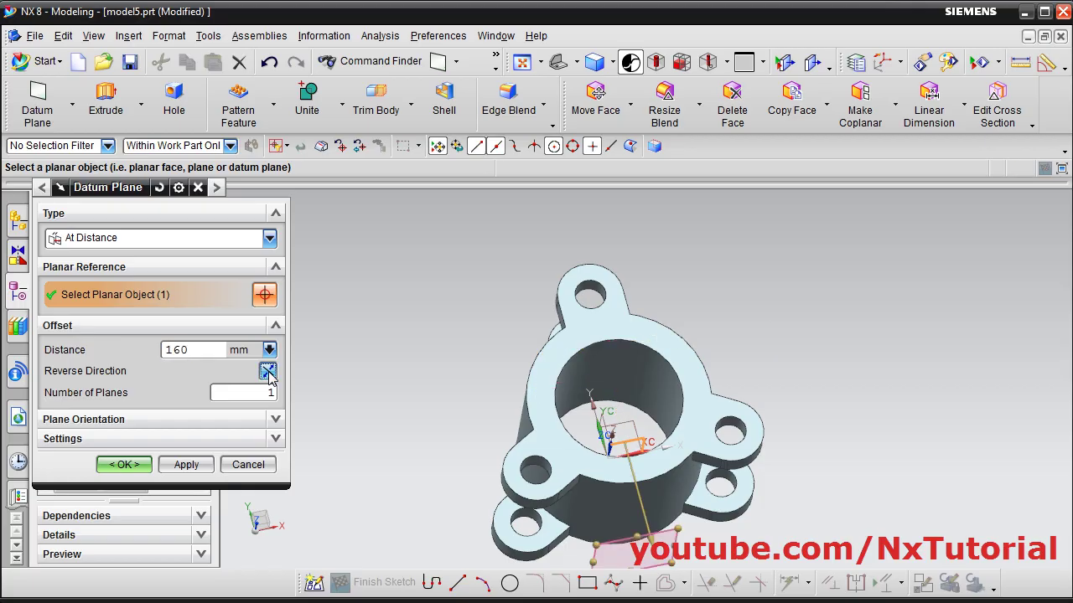
{"action": "left_click", "coordinate": [124, 465]}
Check the flange views in the reference drawing and start an Extrude section sketch on the new offset datum plane
{"action": "scroll", "coordinate": [474, 462], "scroll_direction": "down", "scroll_amount": 4}
{"action": "middle_click_drag", "start_coordinate": [474, 462], "coordinate": [583, 514]}
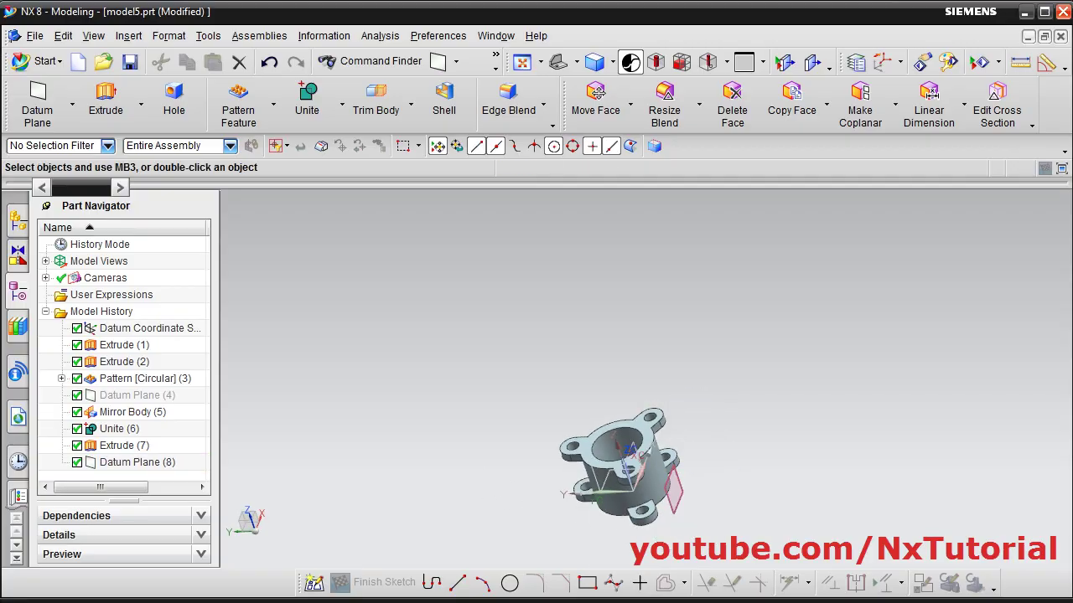
{"action": "key", "text": "alt+Tab"}
{"action": "scroll", "coordinate": [98, 462], "scroll_direction": "down", "scroll_amount": 2}
{"action": "scroll", "coordinate": [125, 546], "scroll_direction": "up", "scroll_amount": 3}
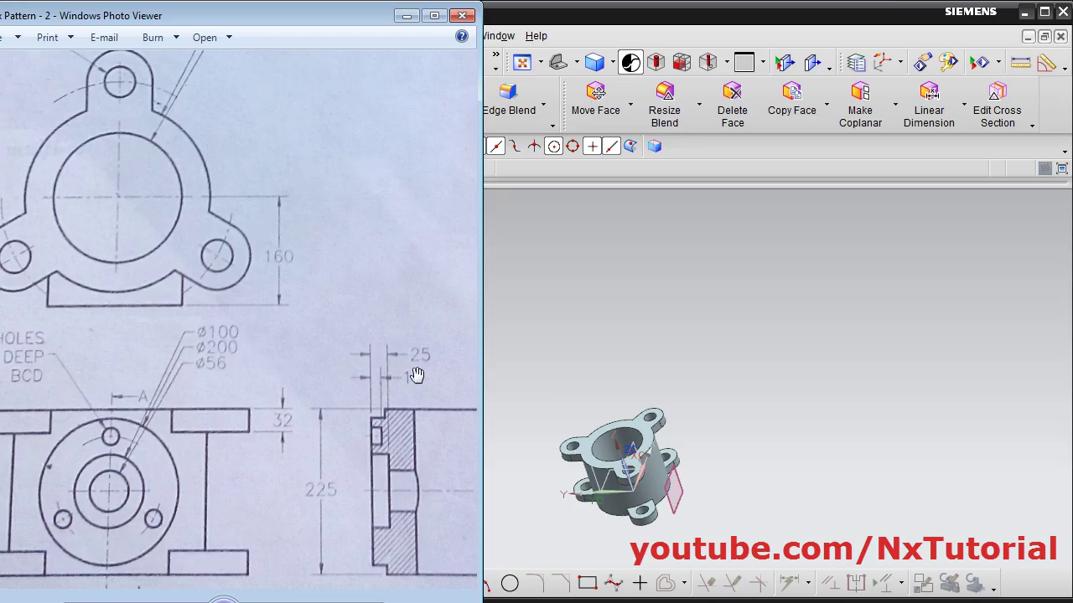
{"action": "left_click", "coordinate": [749, 362]}
{"action": "scroll", "coordinate": [670, 495], "scroll_direction": "up", "scroll_amount": 2}
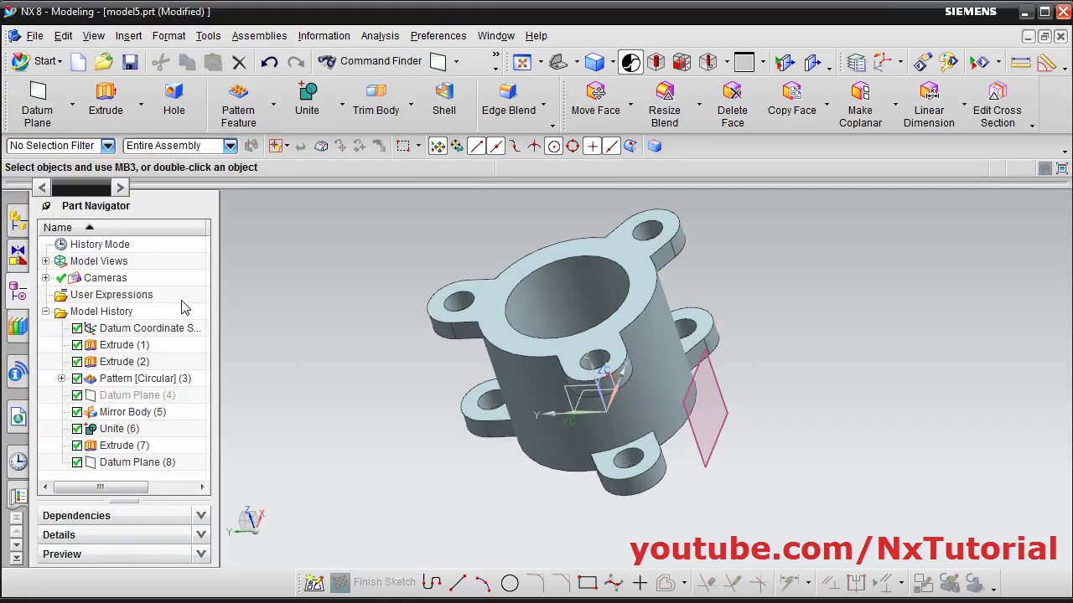
{"action": "left_click", "coordinate": [106, 107]}
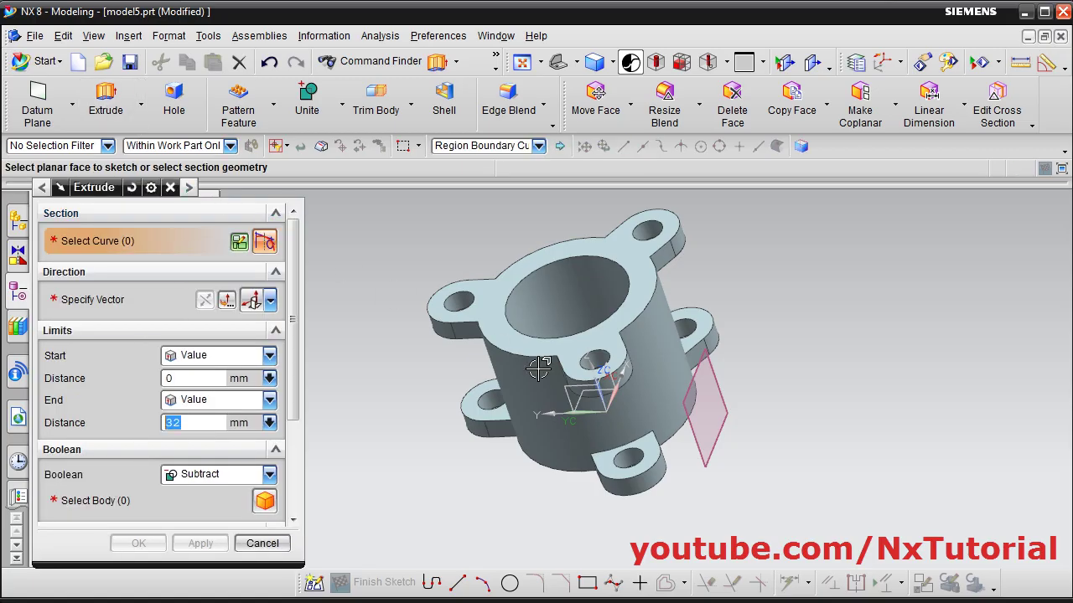
{"action": "left_click", "coordinate": [710, 440]}
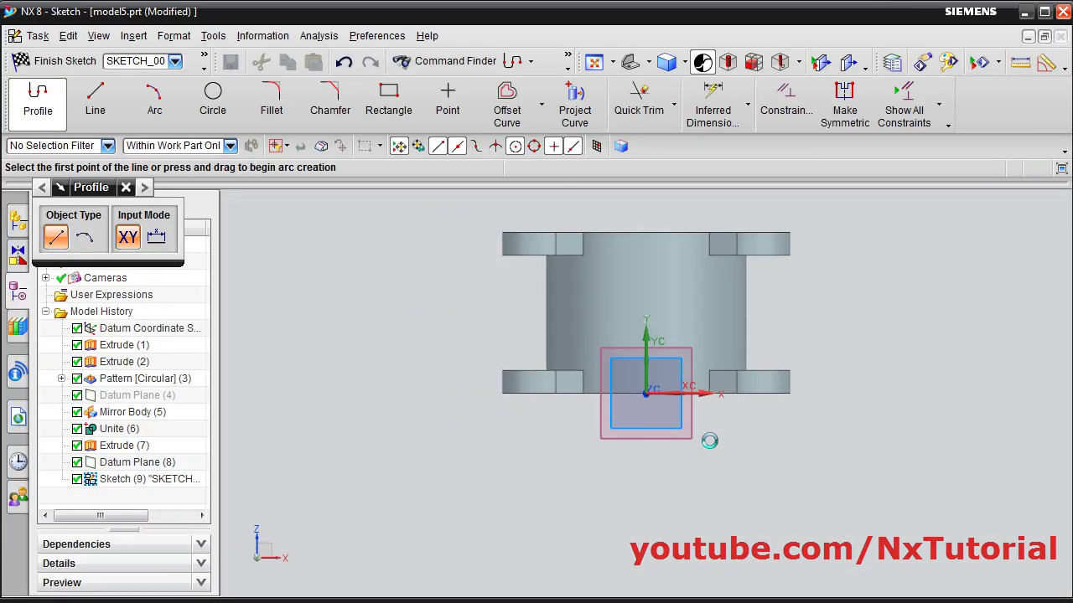
Sketch a circle about 210 mm in diameter on the vertical axis, centred about 117 mm above the cylinder's base
{"action": "left_click", "coordinate": [213, 99]}
{"action": "left_click", "coordinate": [644, 307]}
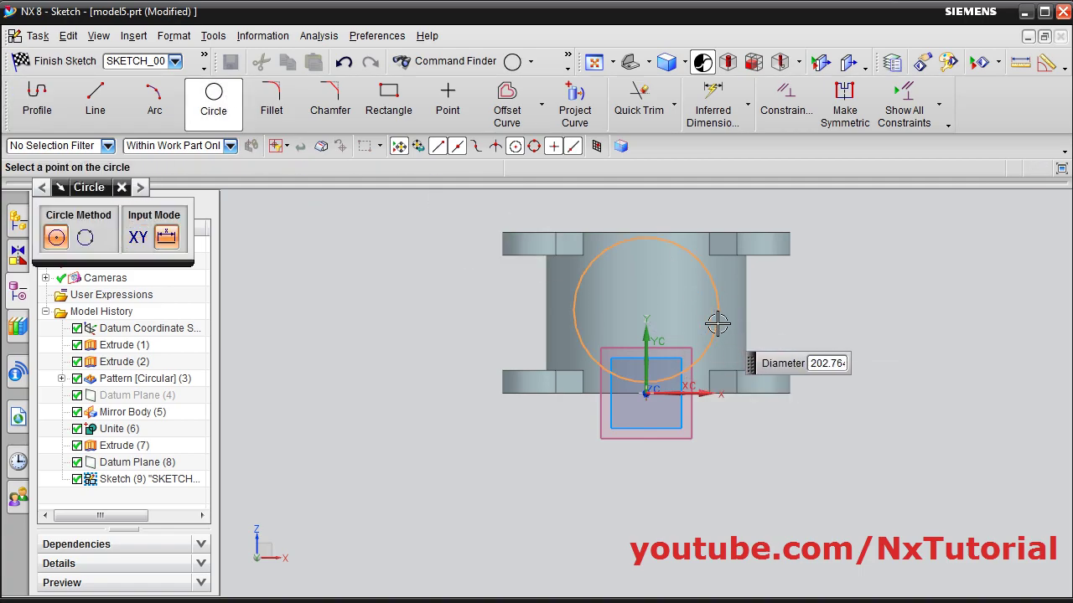
{"action": "left_click", "coordinate": [719, 325]}
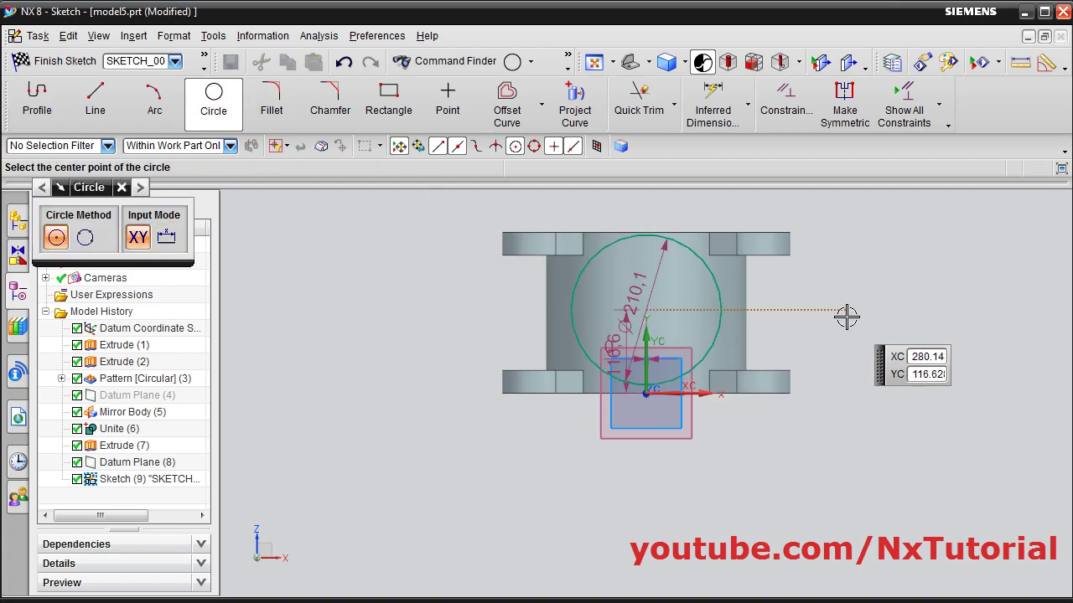
{"action": "key", "text": "Escape"}
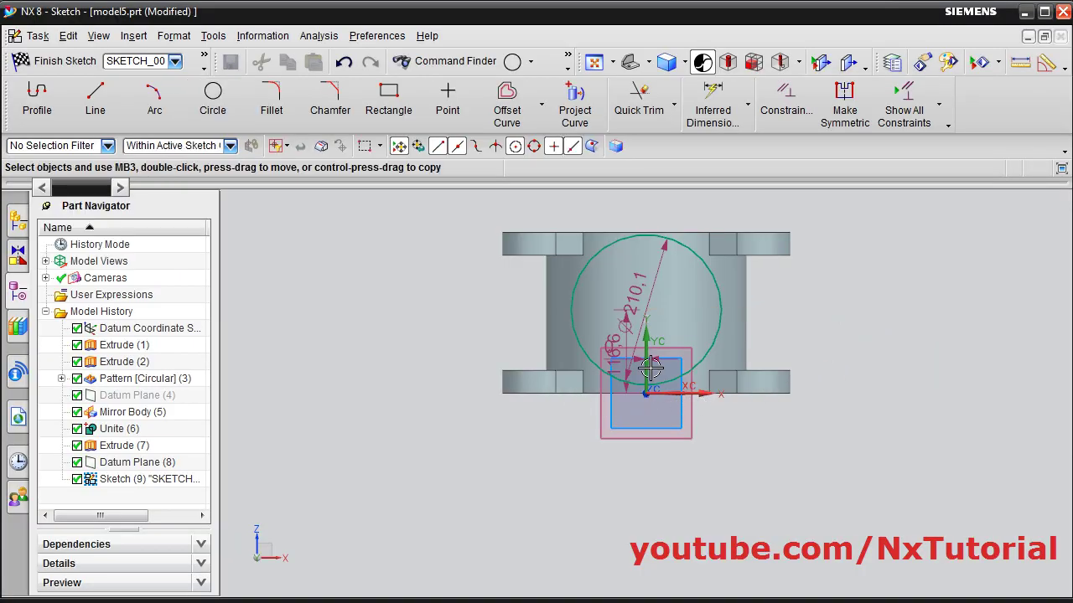
Check the flange dimensions in the drawing and set the circle's centre height to 112.5 mm and its diameter to 200 mm
{"action": "key", "text": "alt+Tab"}
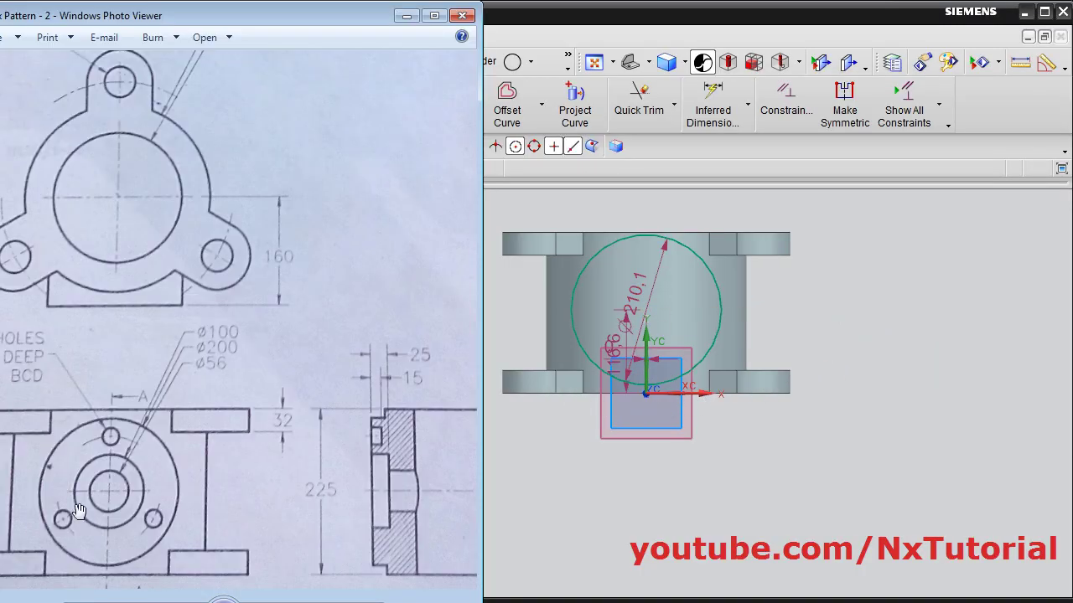
{"action": "scroll", "coordinate": [168, 511], "scroll_direction": "down", "scroll_amount": 1}
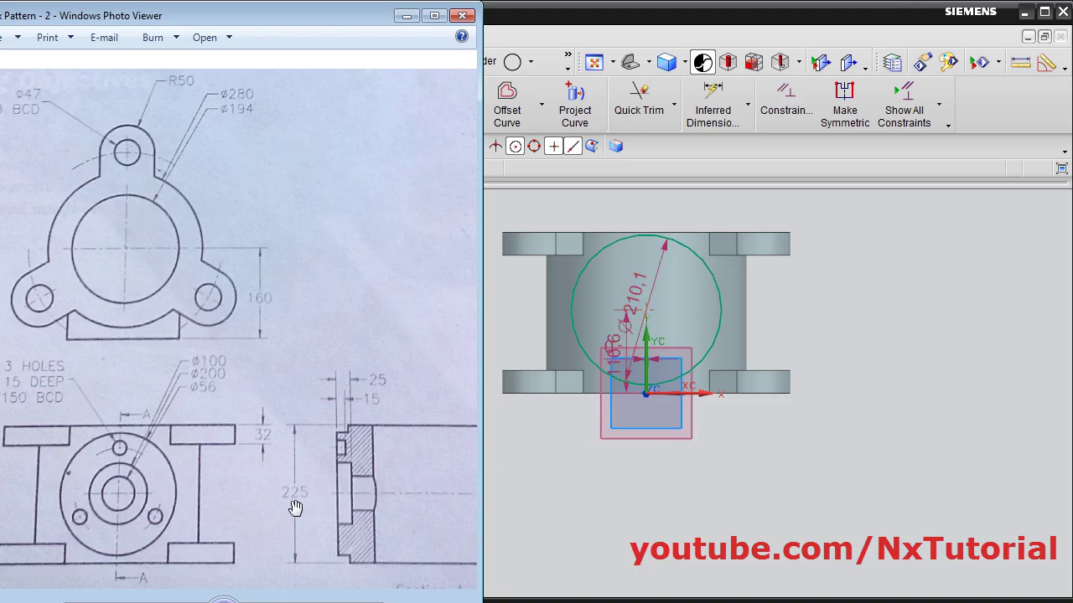
{"action": "key", "text": "alt+Tab"}
{"action": "double_click", "coordinate": [616, 361]}
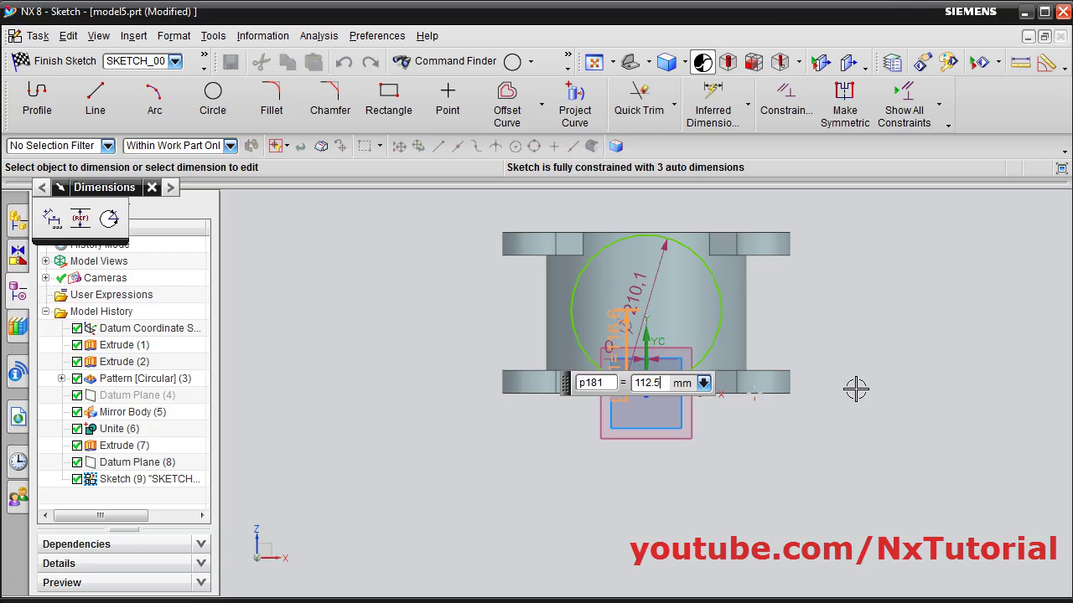
{"action": "key", "text": "Return"}
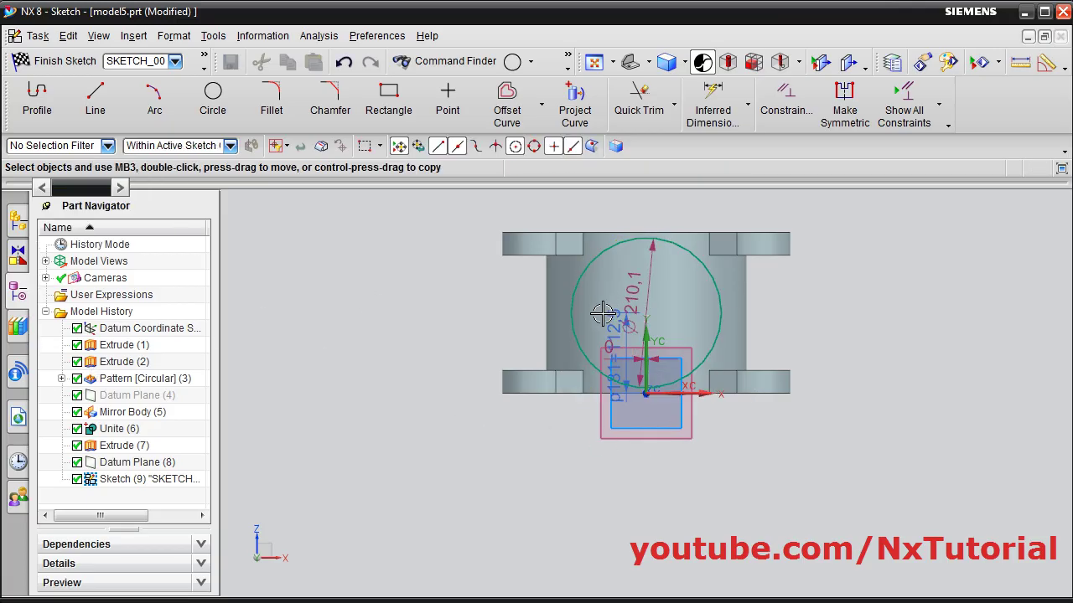
{"action": "double_click", "coordinate": [635, 293]}
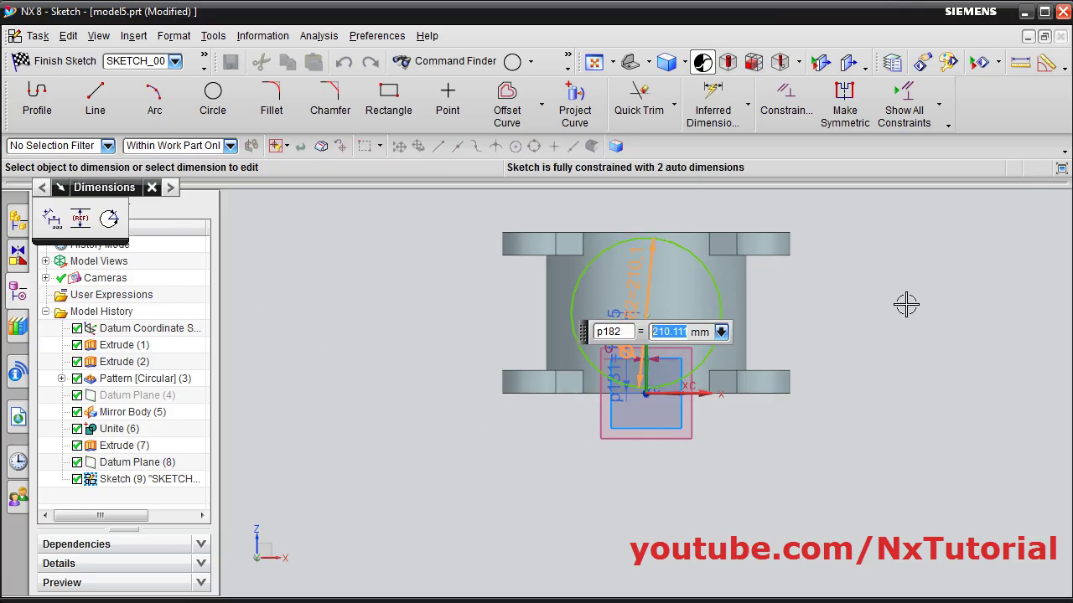
{"action": "type", "text": "200"}
{"action": "key", "text": "Return"}
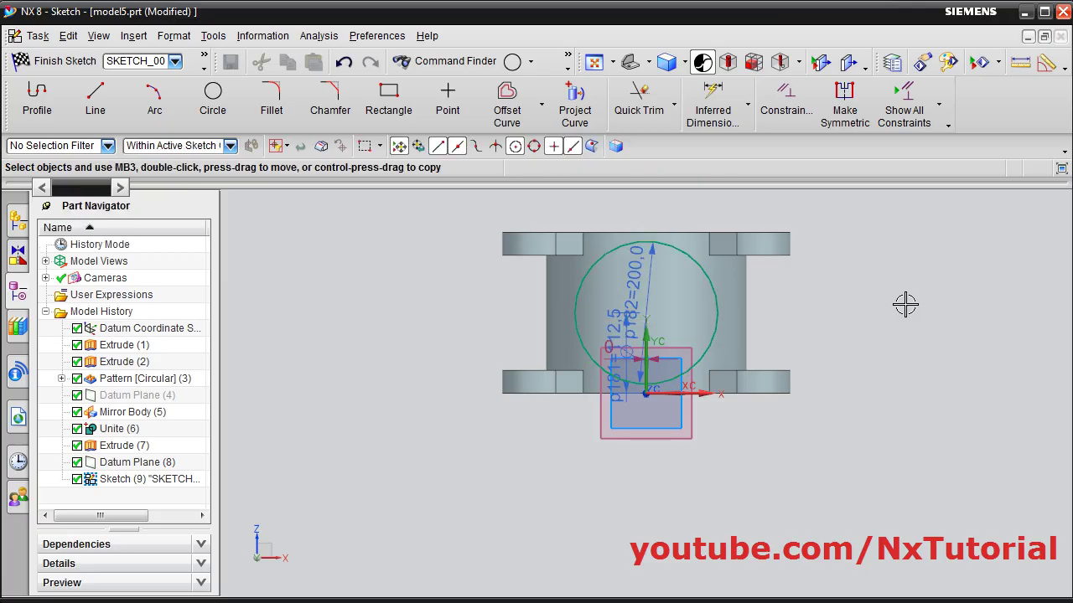
Constrain the circle's centre to the sketch's vertical axis with a Point on Curve constraint and finish the sketch
{"action": "scroll", "coordinate": [714, 331], "scroll_direction": "up", "scroll_amount": 1}
{"action": "scroll", "coordinate": [714, 331], "scroll_direction": "up", "scroll_amount": 1}
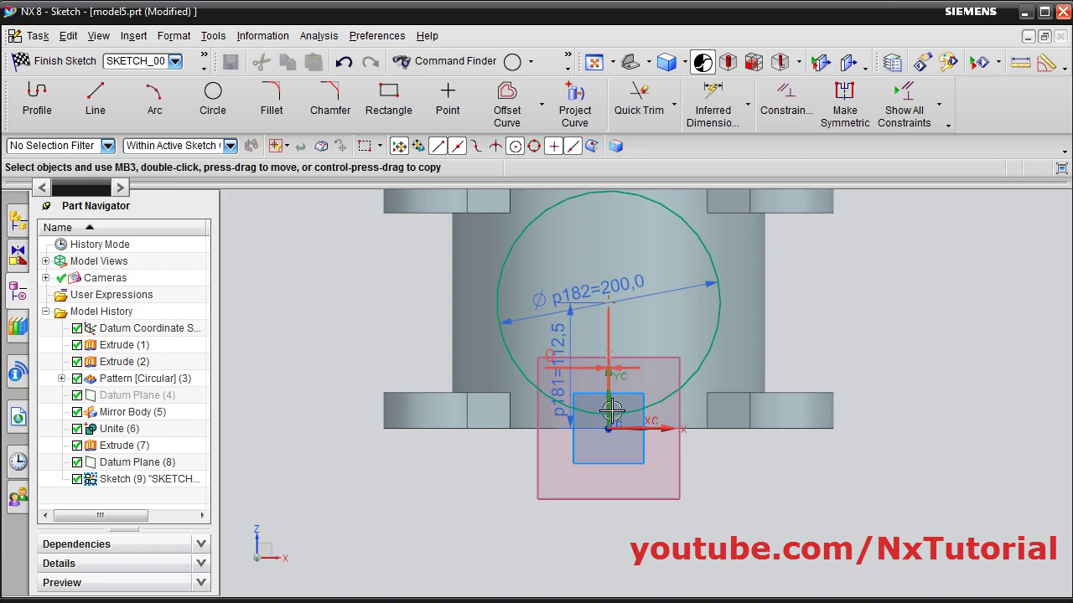
{"action": "left_click", "coordinate": [787, 102]}
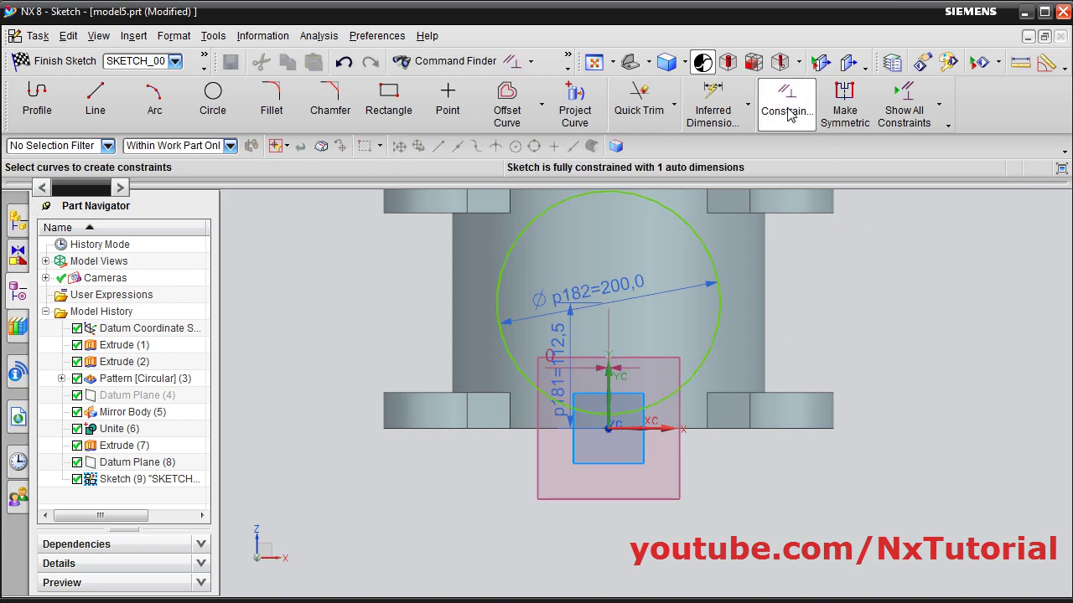
{"action": "left_click", "coordinate": [608, 305]}
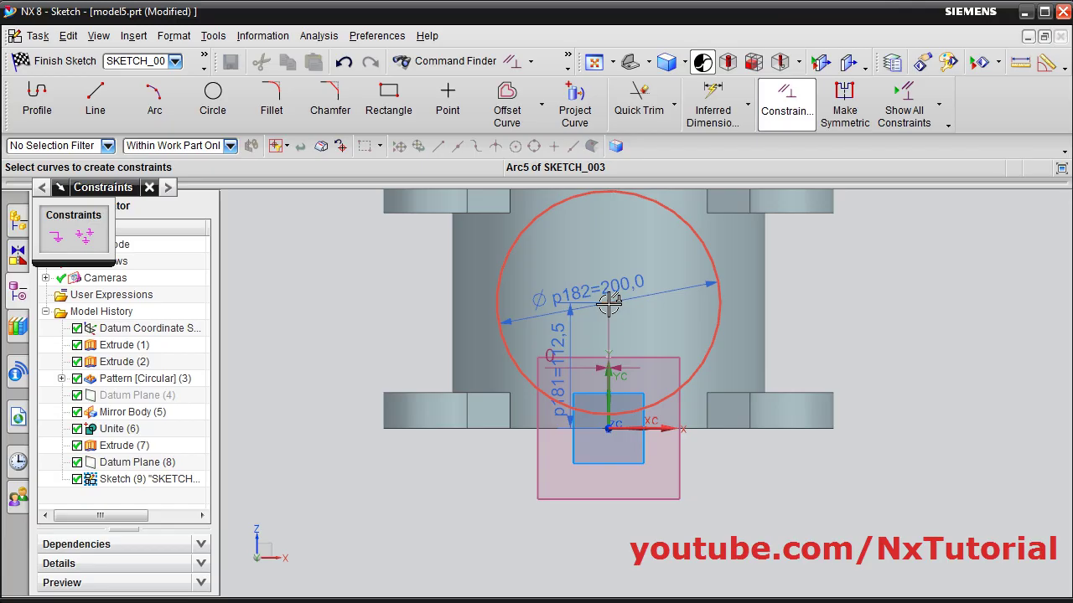
{"action": "left_click", "coordinate": [605, 379]}
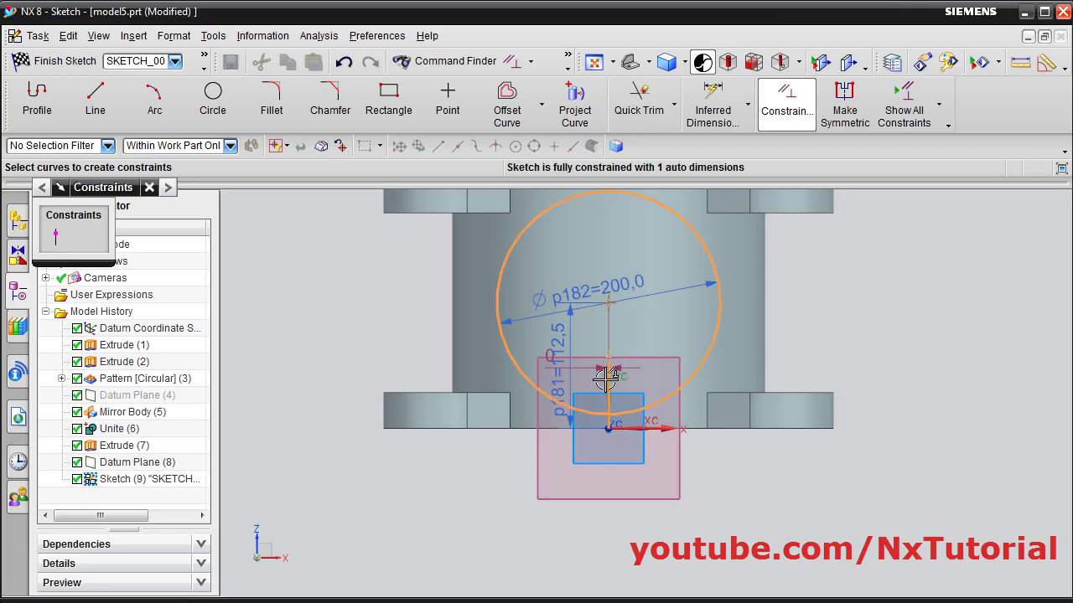
{"action": "left_click", "coordinate": [56, 238]}
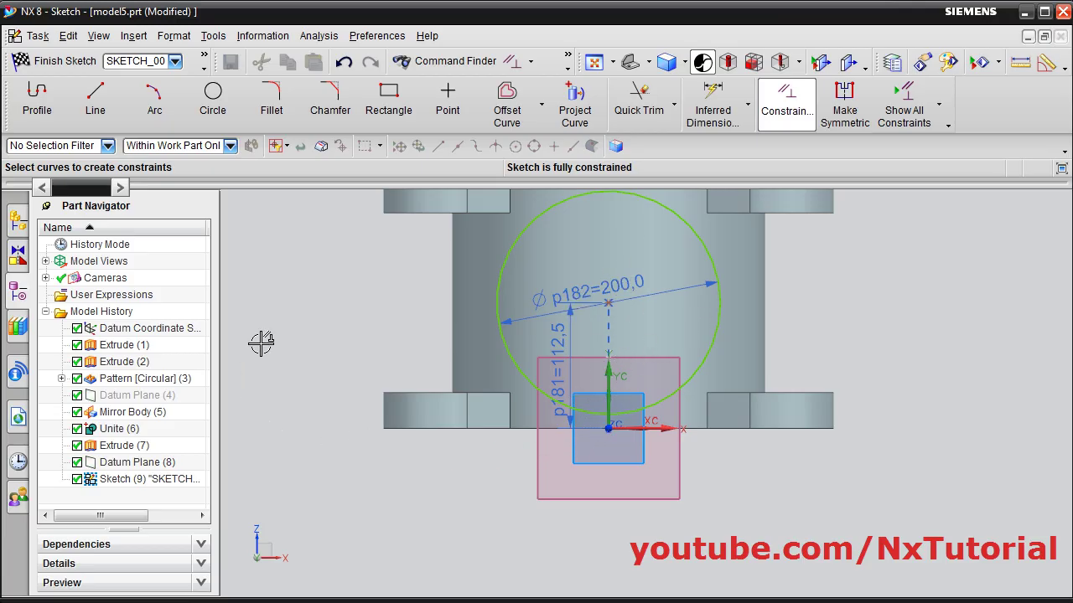
{"action": "scroll", "coordinate": [311, 335], "scroll_direction": "down", "scroll_amount": 1}
{"action": "key", "text": "Escape"}
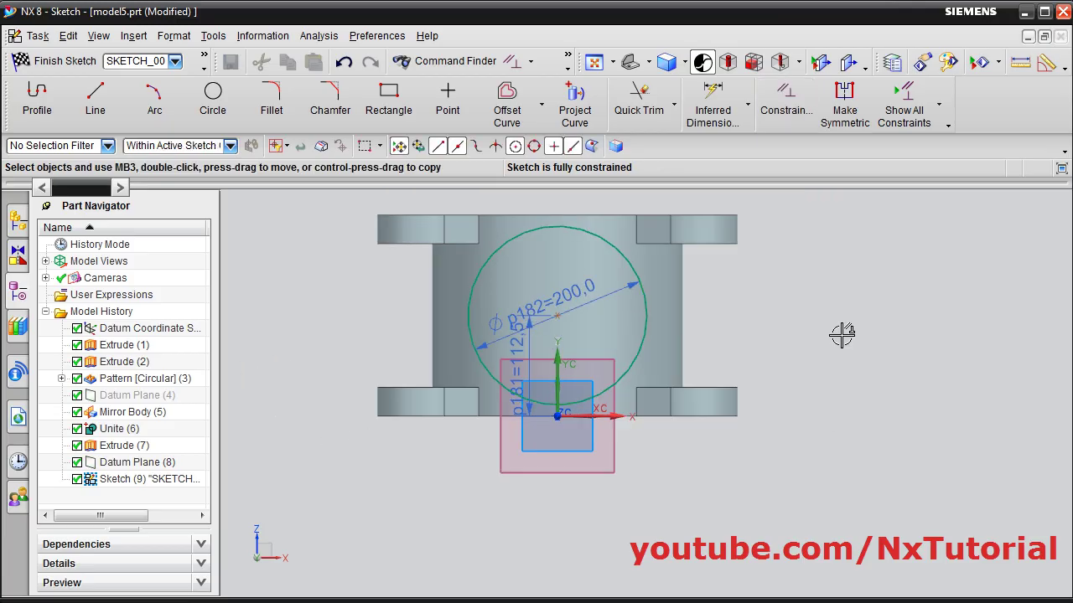
{"action": "left_click", "coordinate": [56, 64]}
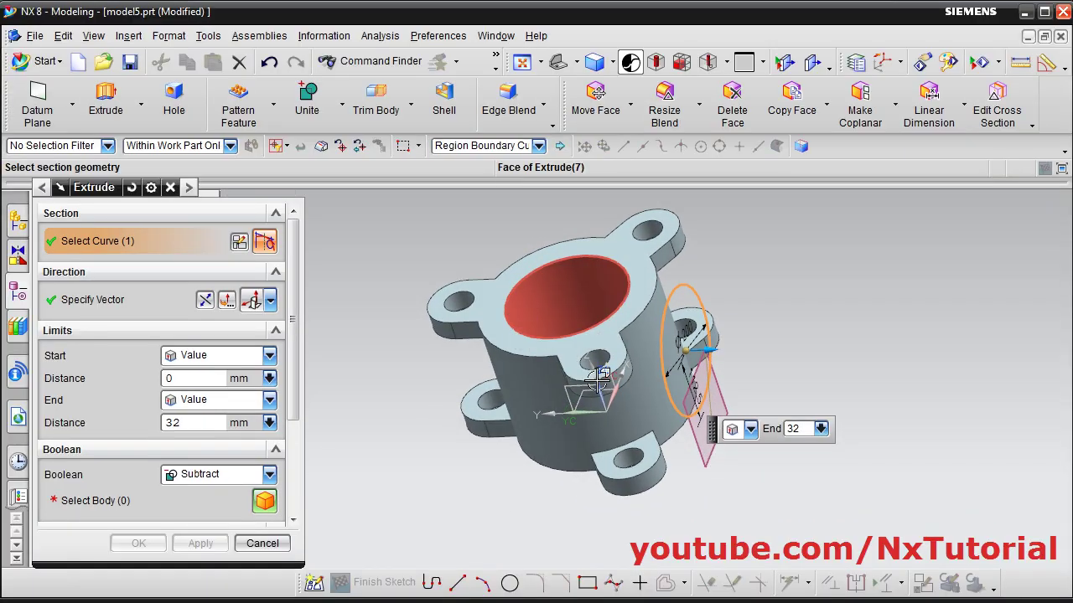
Extrude the 200 mm circle in the reversed direction towards the cylinder with the end limit Until Next and unite it with the housing body
{"action": "middle_click_drag", "start_coordinate": [441, 405], "coordinate": [495, 395]}
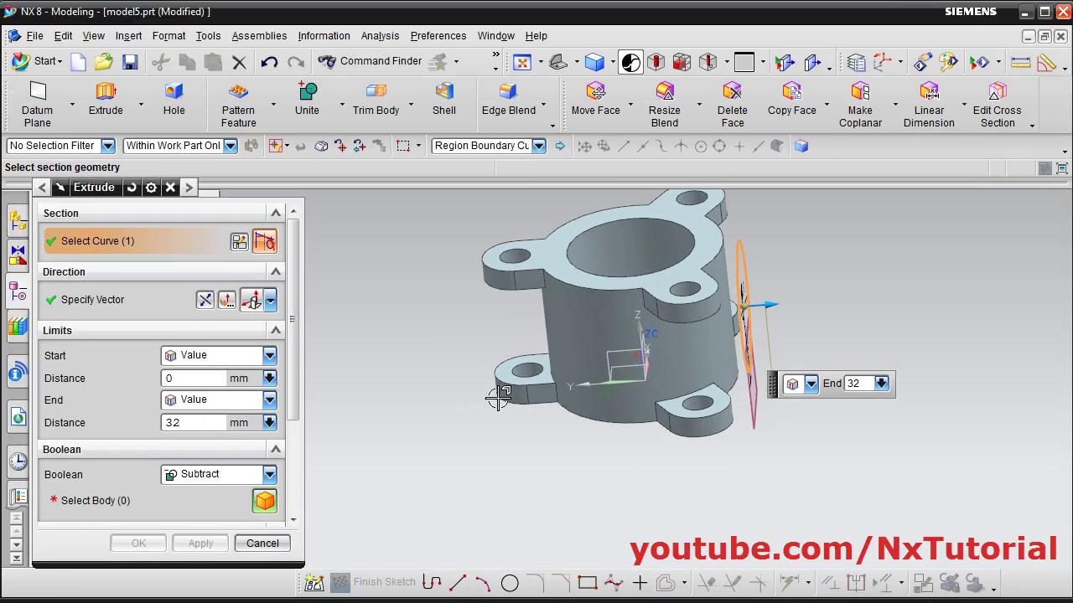
{"action": "left_click", "coordinate": [206, 302]}
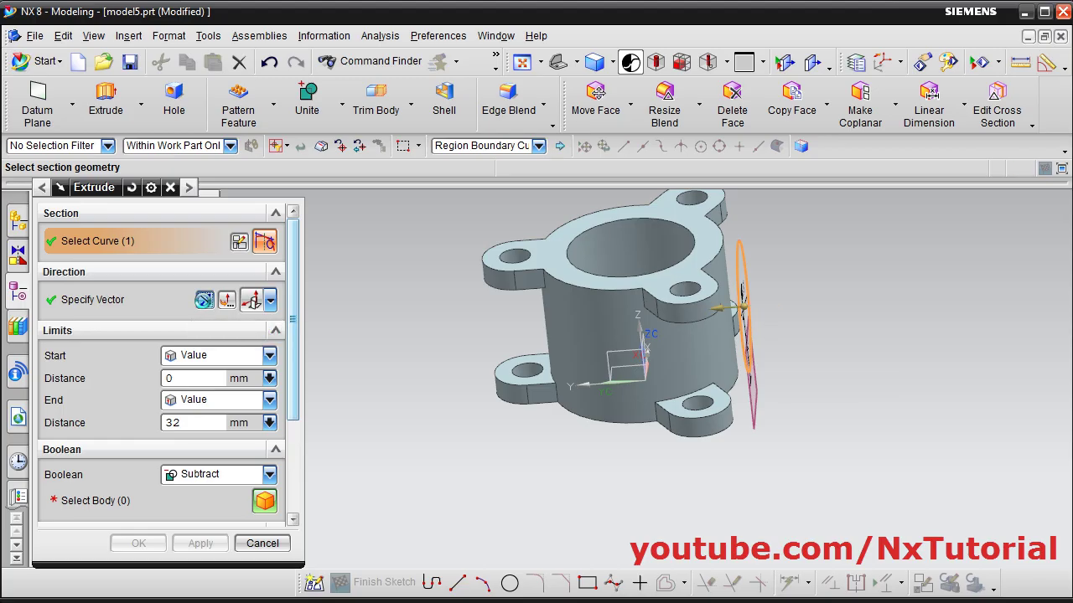
{"action": "middle_click_drag", "start_coordinate": [432, 403], "coordinate": [797, 423]}
{"action": "scroll", "coordinate": [797, 423], "scroll_direction": "up", "scroll_amount": 2}
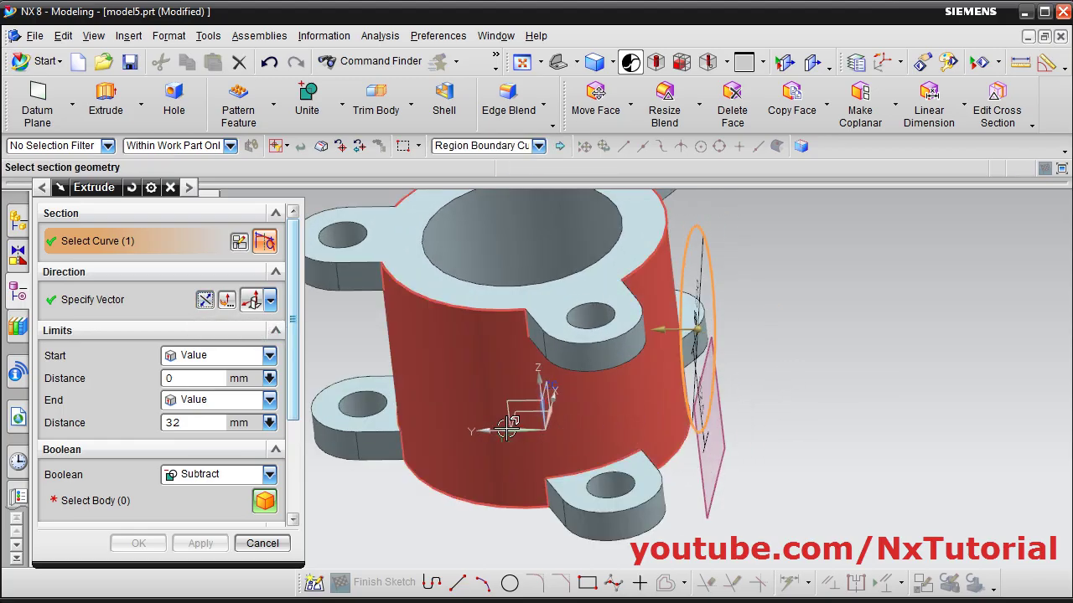
{"action": "left_click", "coordinate": [269, 402]}
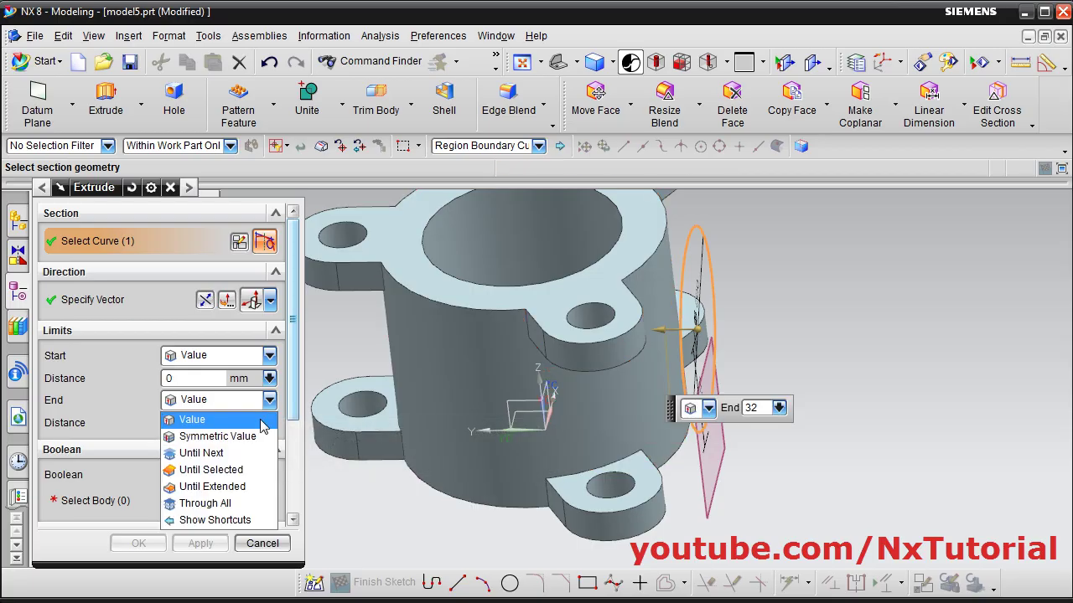
{"action": "left_click", "coordinate": [213, 454]}
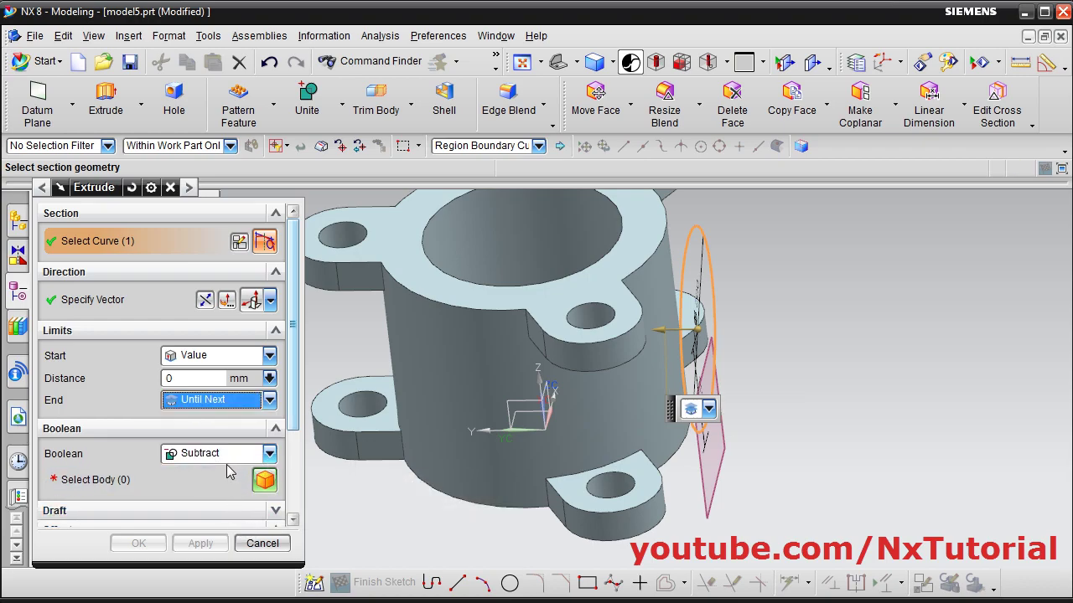
{"action": "left_click", "coordinate": [269, 454]}
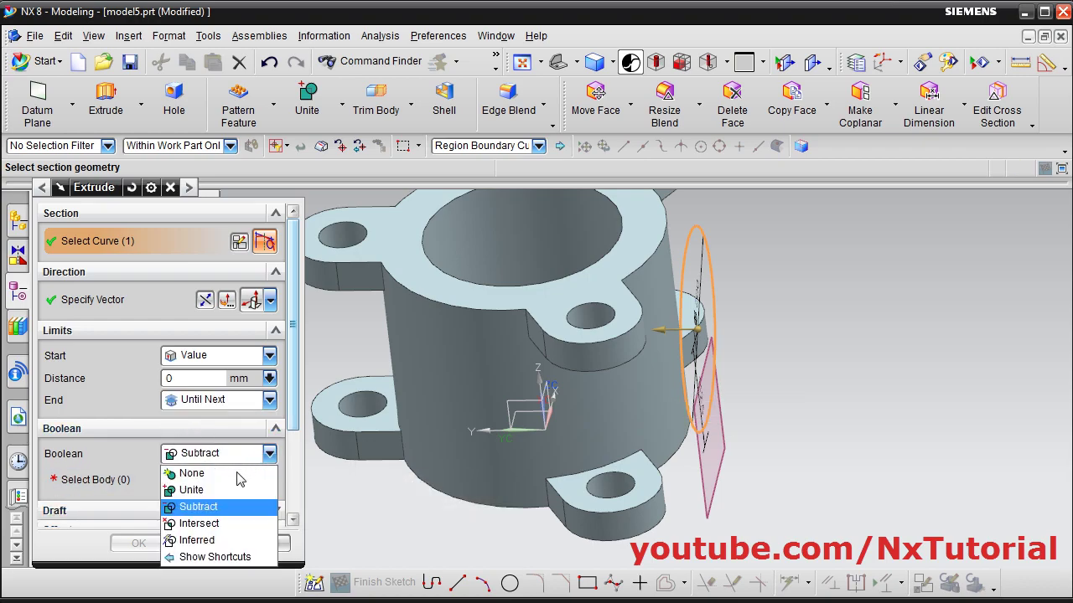
{"action": "left_click", "coordinate": [203, 489]}
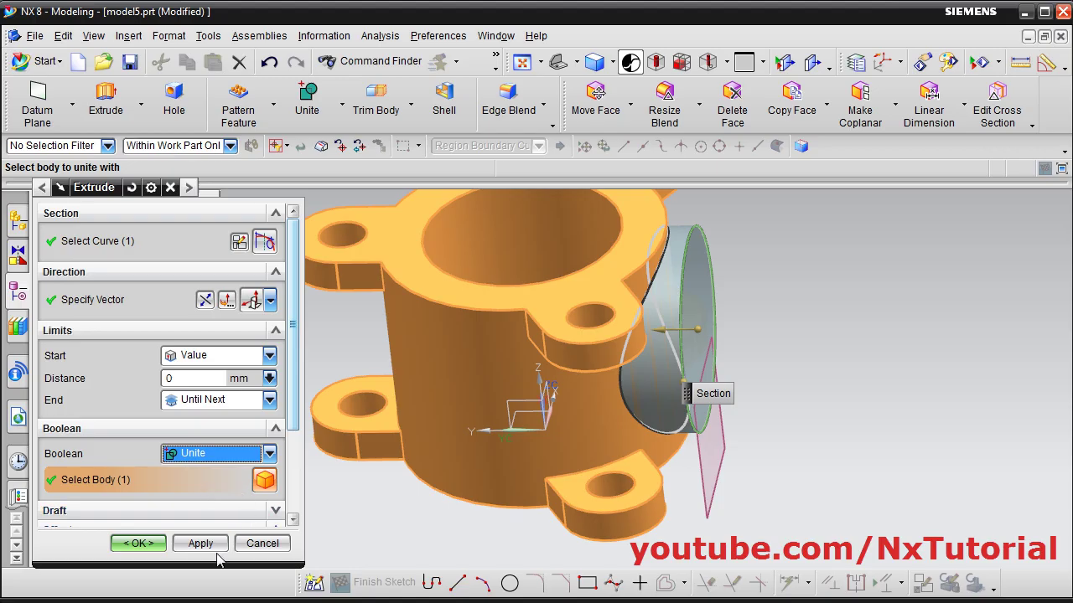
{"action": "left_click", "coordinate": [138, 543]}
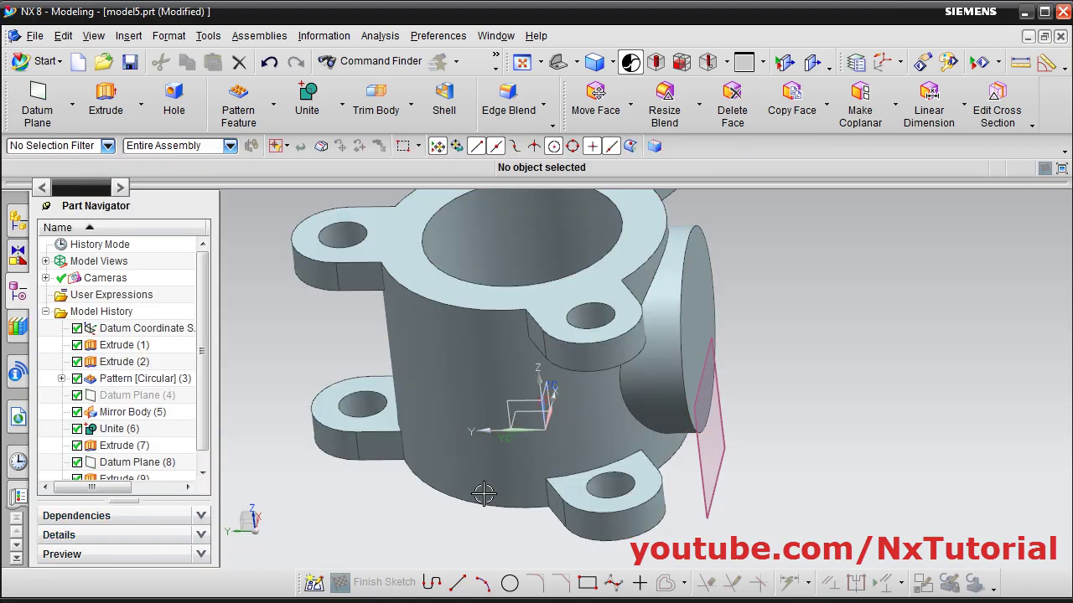
Hide the offset datum plane in front of the side flange
{"action": "scroll", "coordinate": [745, 455], "scroll_direction": "down", "scroll_amount": 3}
{"action": "middle_click_drag", "start_coordinate": [745, 455], "coordinate": [569, 504]}
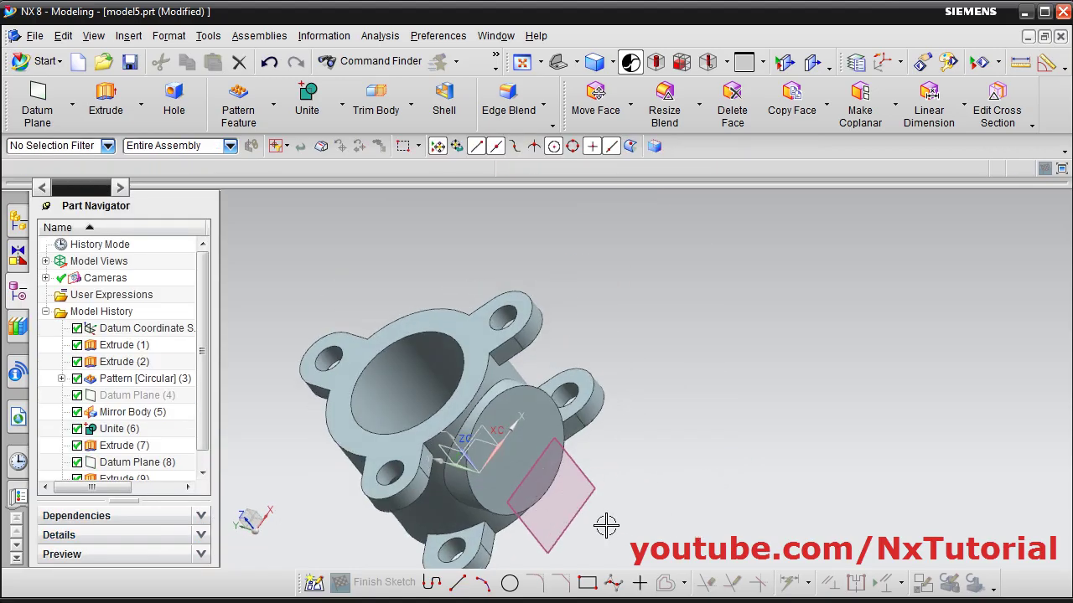
{"action": "left_click", "coordinate": [568, 510]}
{"action": "right_click", "coordinate": [567, 511]}
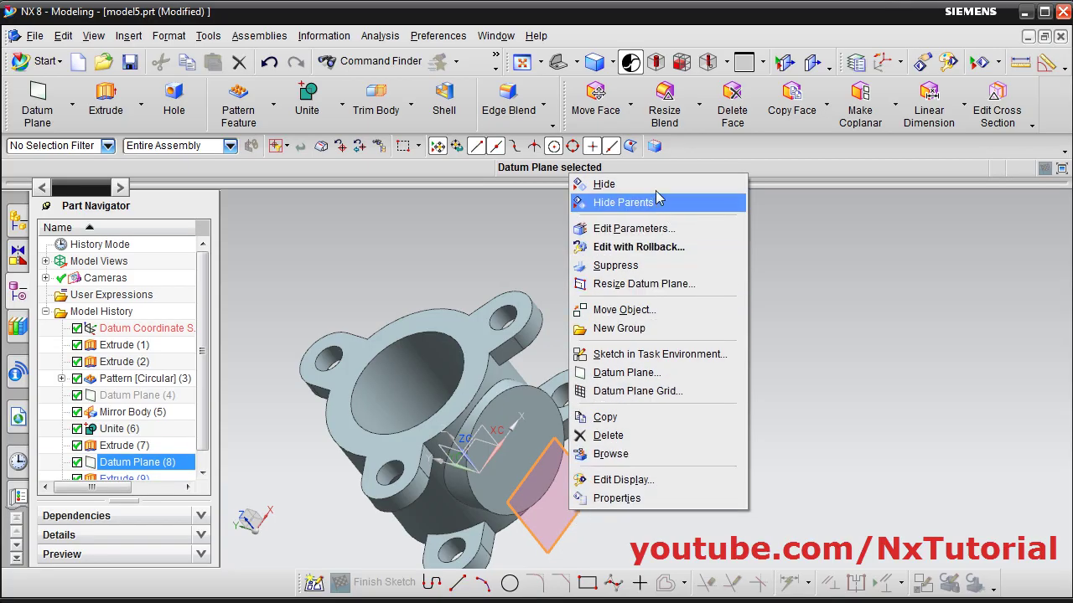
{"action": "left_click", "coordinate": [597, 184]}
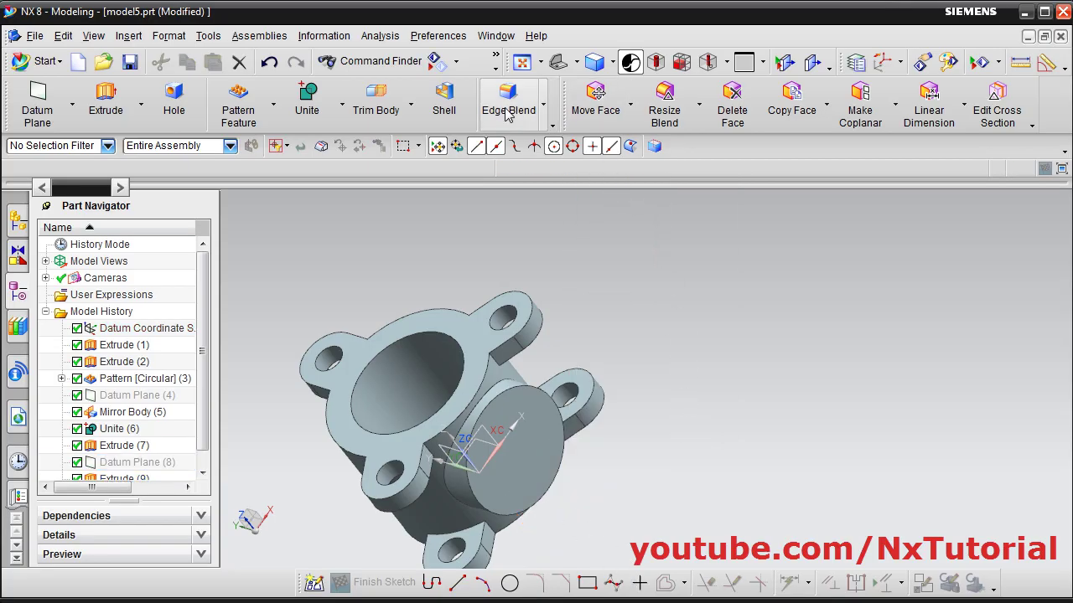
Check the flange recess dimensions in the reference drawing and start an Extrude section sketch on the side flange's outer flat face
{"action": "left_click", "coordinate": [522, 61]}
{"action": "left_click", "coordinate": [558, 62]}
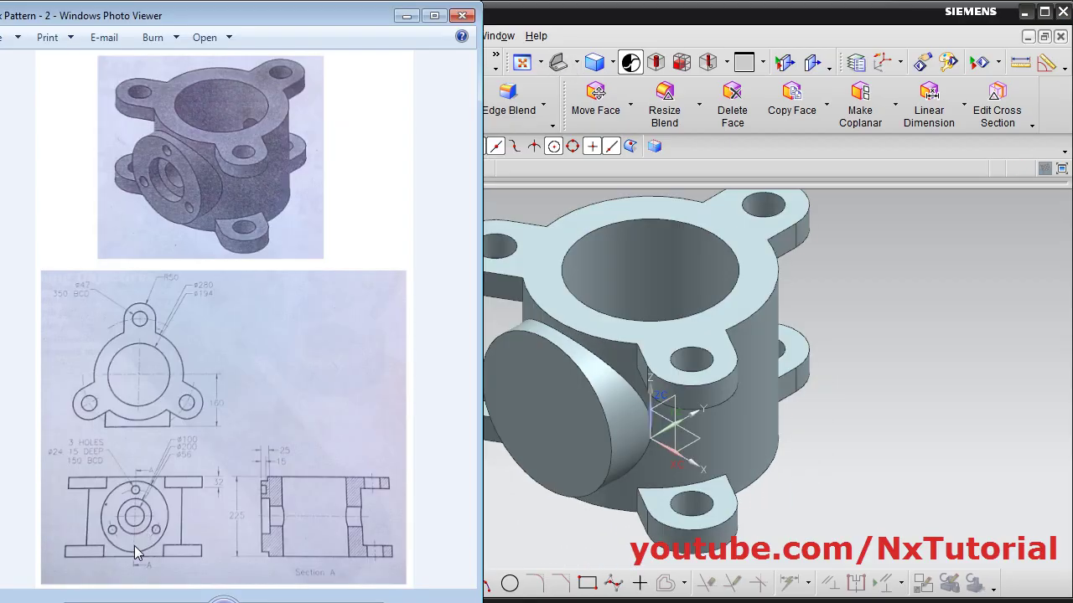
{"action": "scroll", "coordinate": [134, 545], "scroll_direction": "up", "scroll_amount": 3}
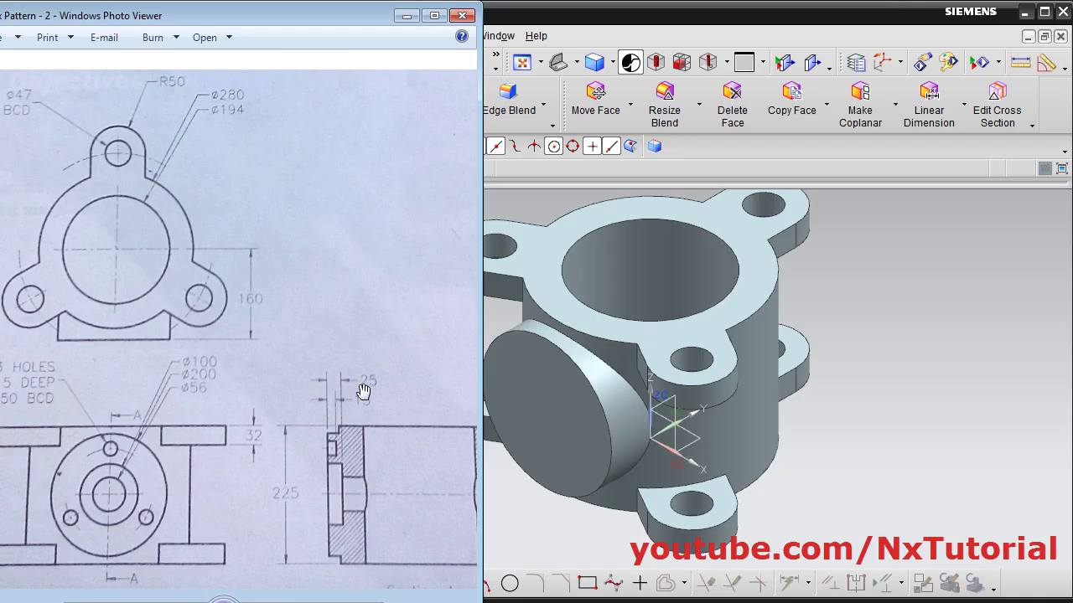
{"action": "key", "text": "alt+Tab"}
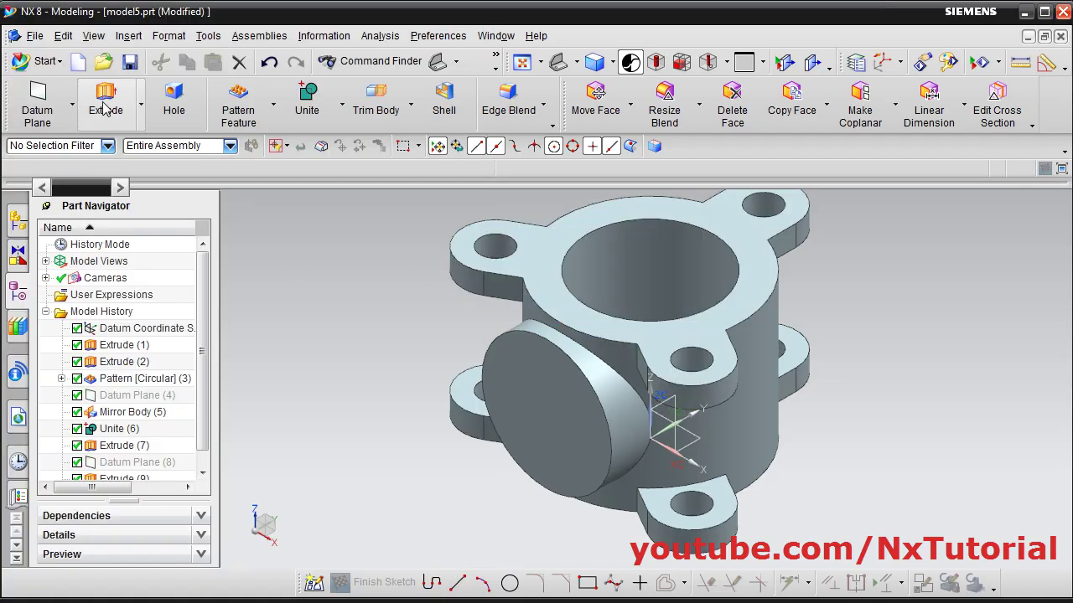
{"action": "left_click", "coordinate": [105, 105]}
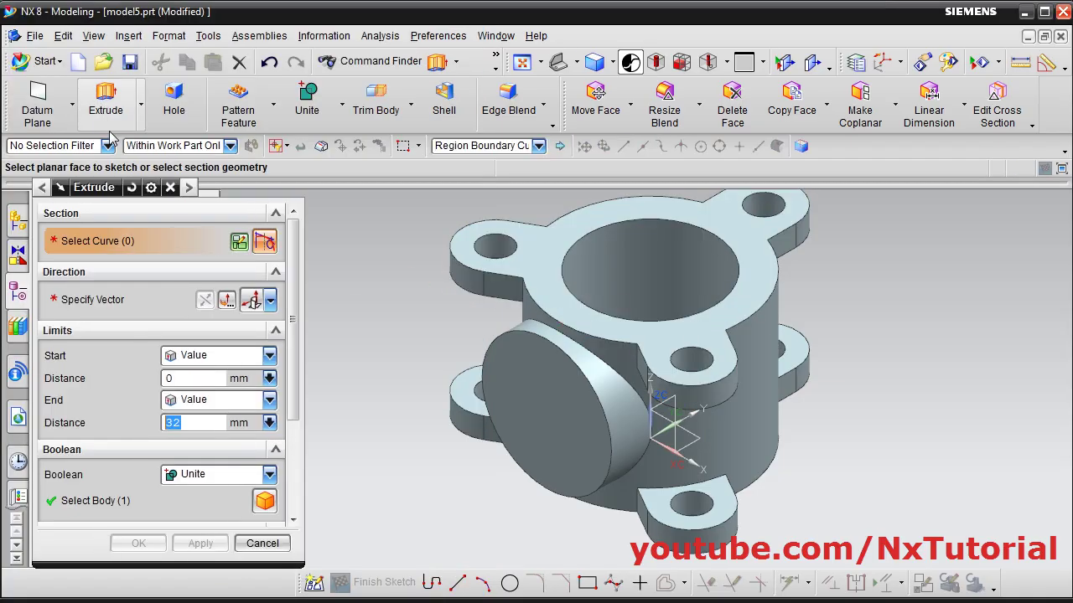
{"action": "left_click", "coordinate": [240, 242]}
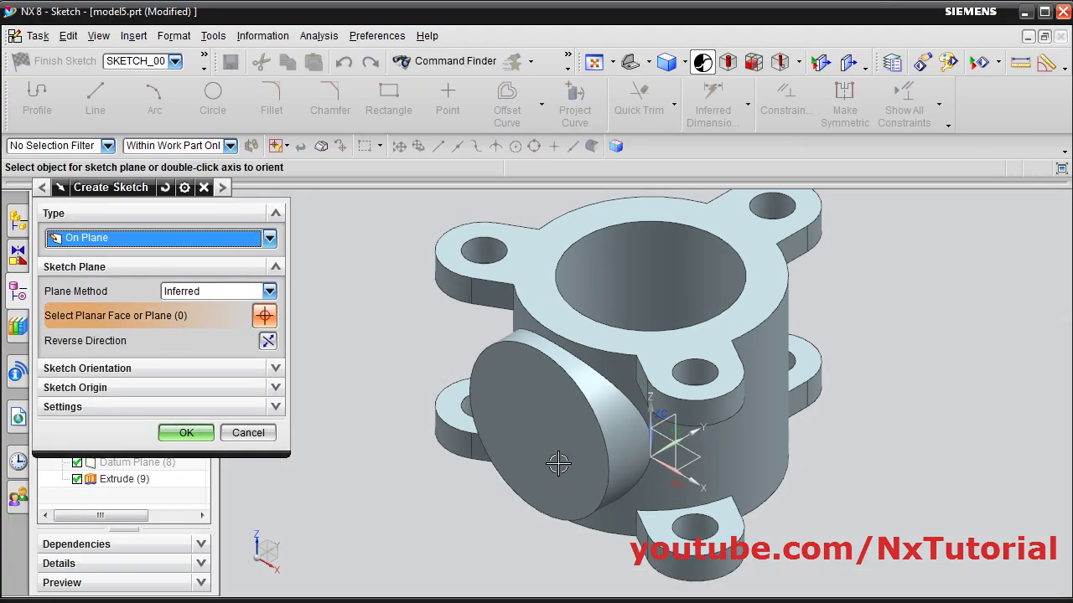
{"action": "left_click", "coordinate": [556, 453]}
{"action": "left_click", "coordinate": [186, 433]}
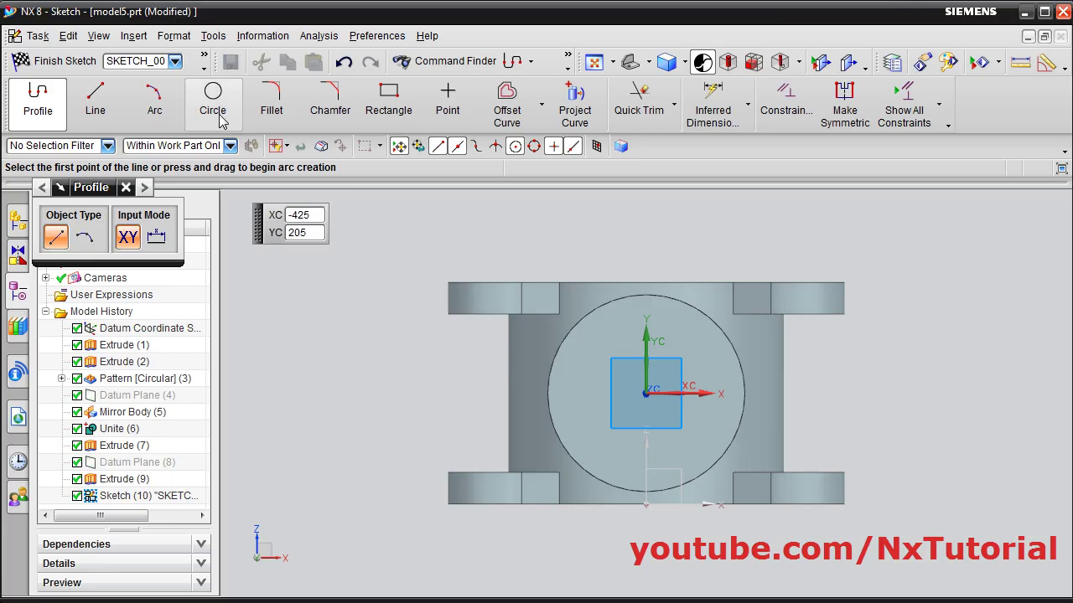
Sketch a circle centred on the sketch origin of the flange face, set its diameter to 100 mm and finish the sketch
{"action": "left_click", "coordinate": [216, 104]}
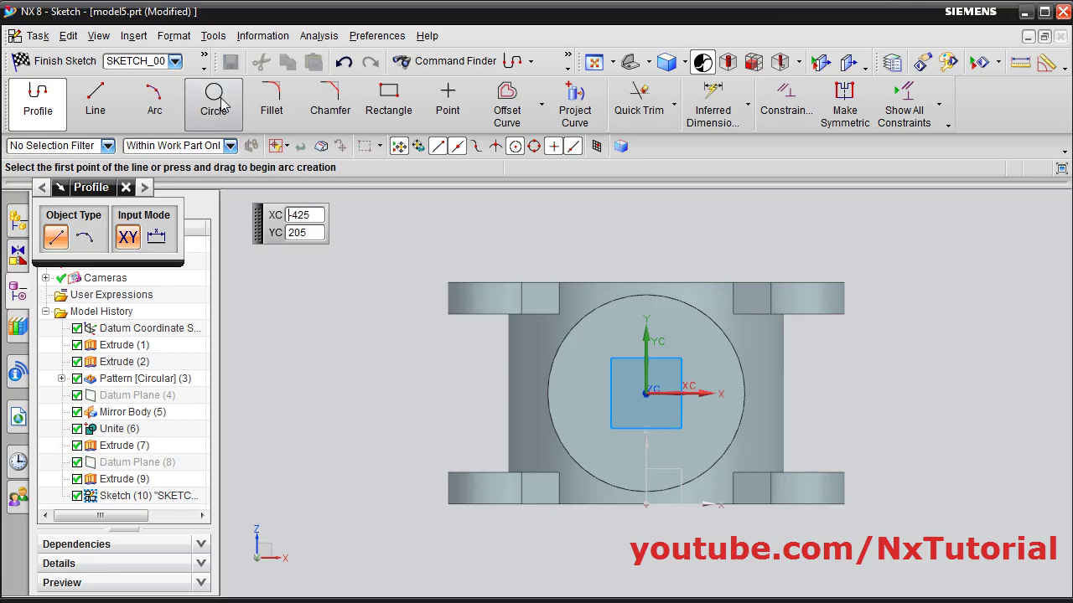
{"action": "left_click", "coordinate": [647, 394]}
{"action": "left_click", "coordinate": [689, 343]}
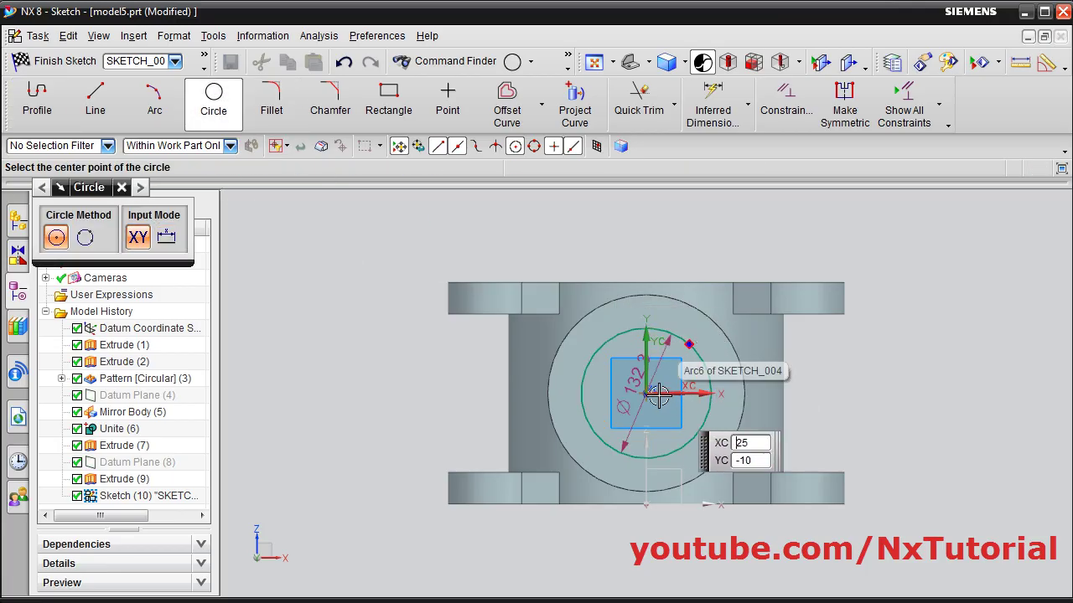
{"action": "key", "text": "Escape"}
{"action": "double_click", "coordinate": [635, 382]}
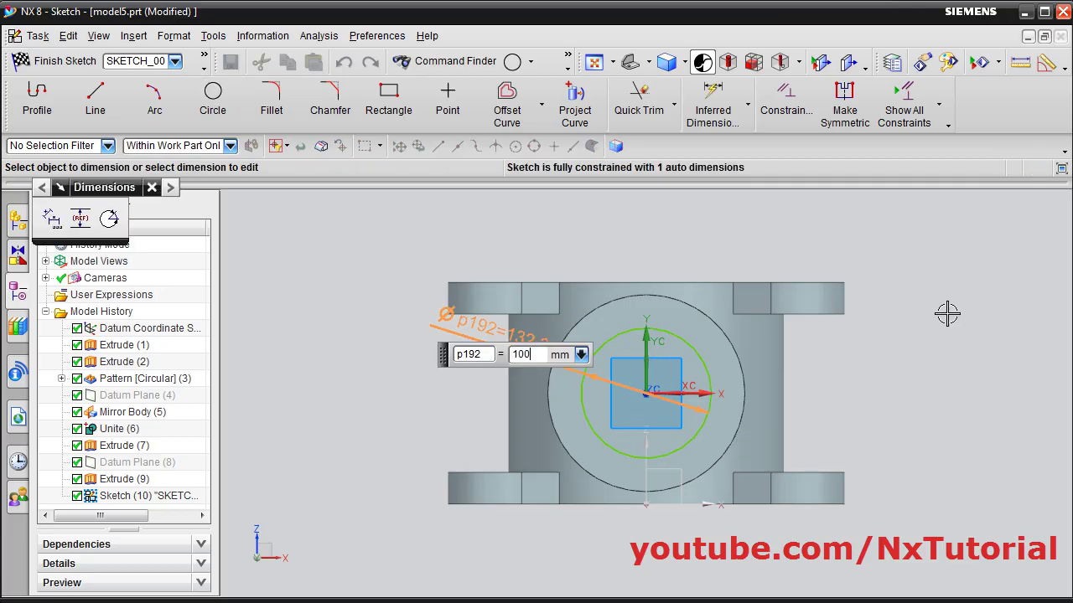
{"action": "key", "text": "Return"}
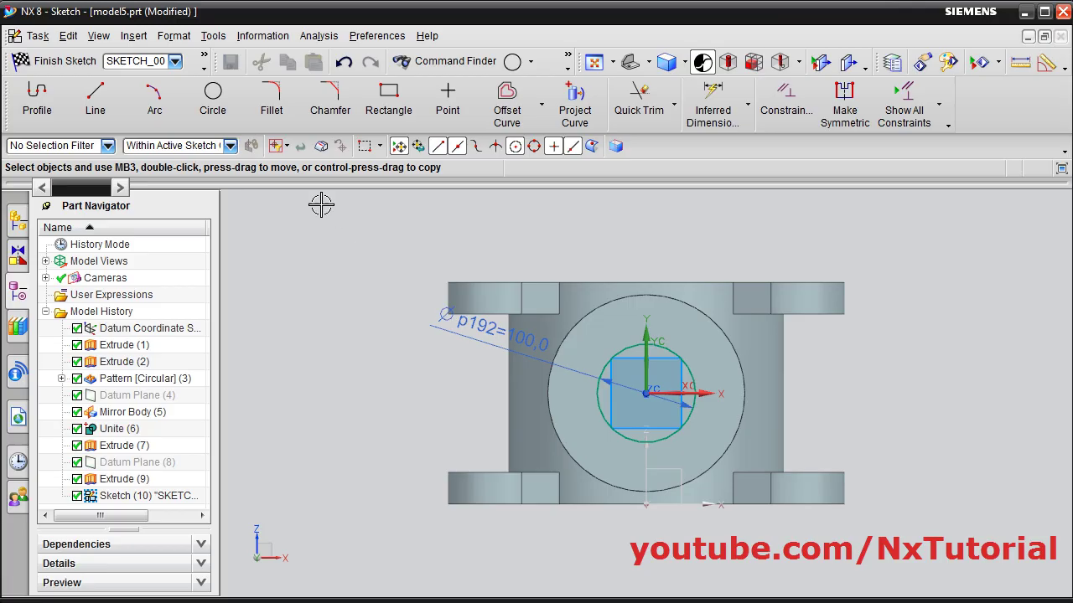
{"action": "left_click", "coordinate": [42, 61]}
Extrude the 100 mm circle 25 mm inwards from the flange face and subtract it from the housing body
{"action": "key", "text": "x"}
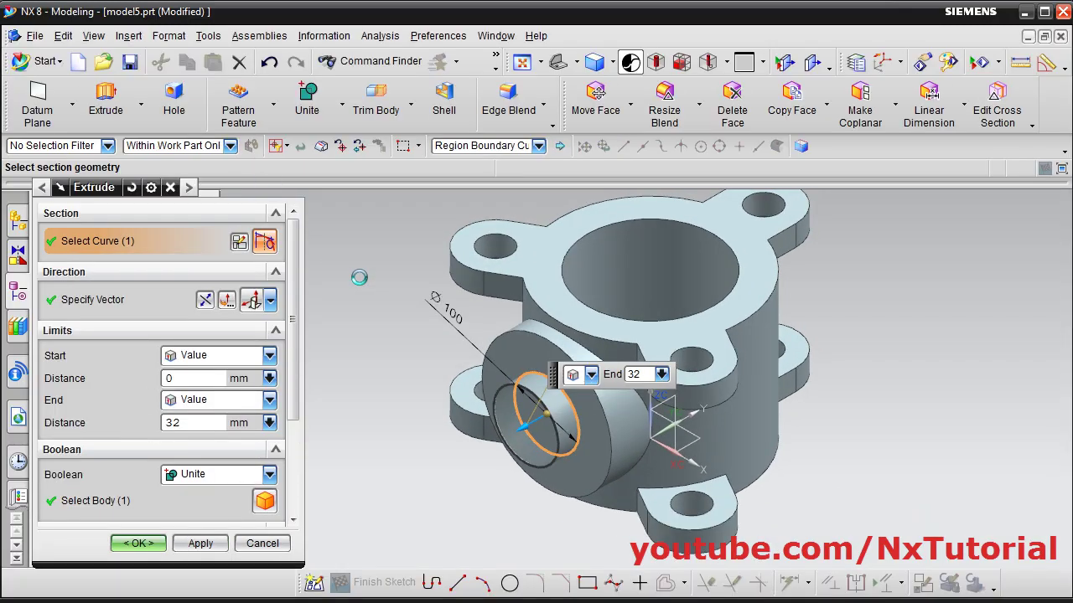
{"action": "left_click", "coordinate": [203, 301]}
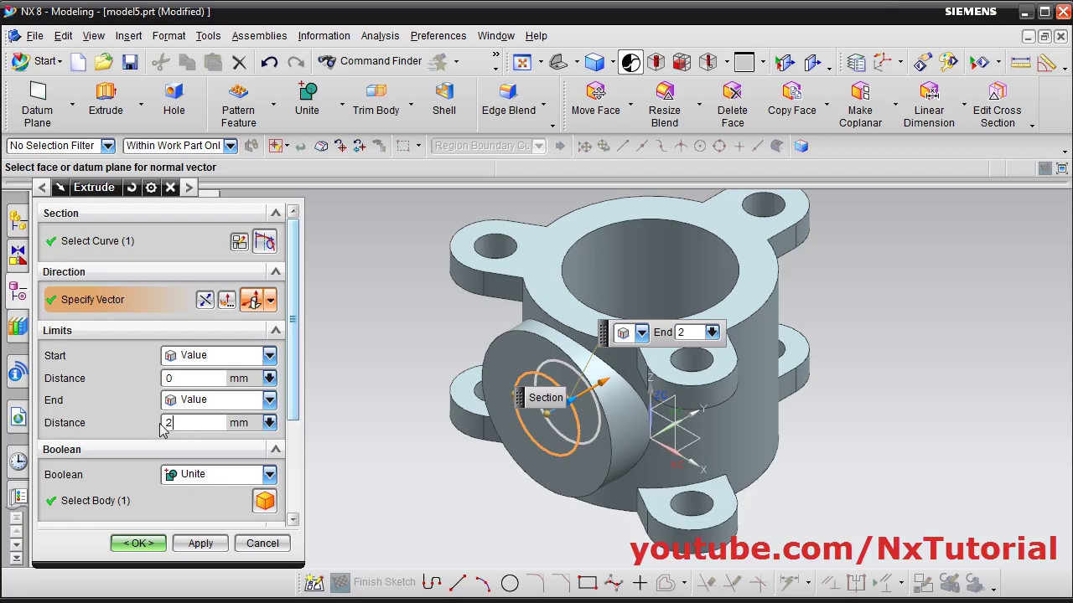
{"action": "left_click", "coordinate": [269, 475]}
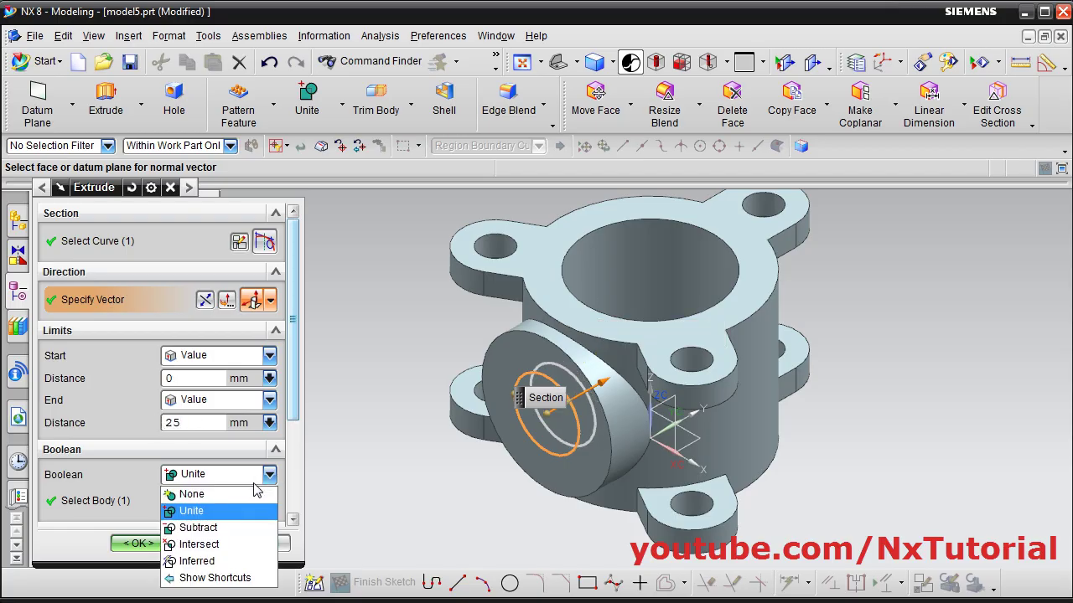
{"action": "left_click", "coordinate": [205, 528]}
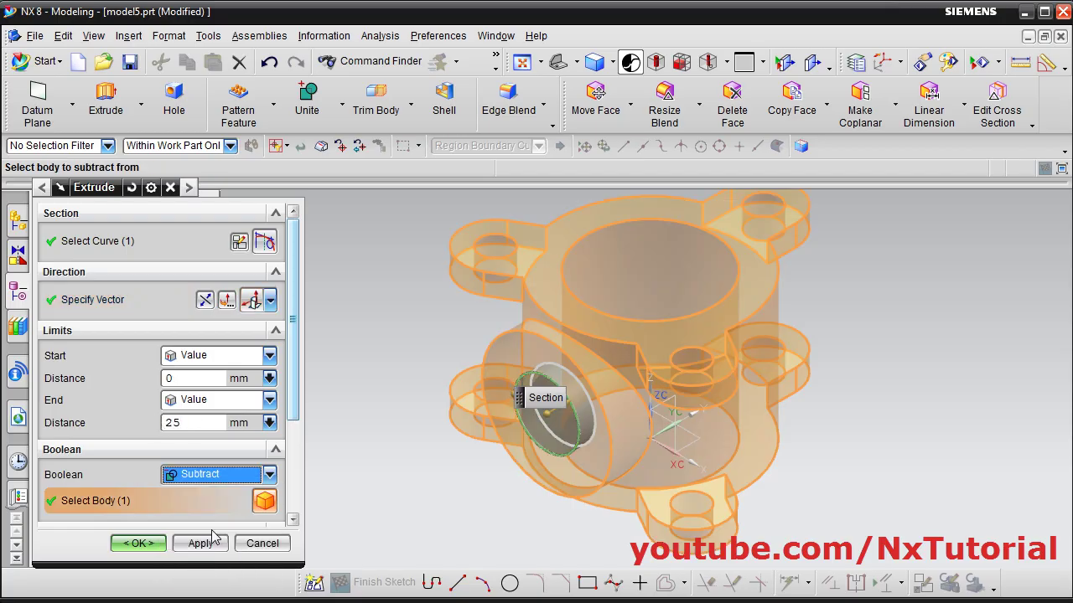
{"action": "left_click", "coordinate": [139, 544]}
Check the flange bore in the drawing's front and section views and start an Extrude section sketch on the floor of the flange recess
{"action": "key", "text": "alt+Tab"}
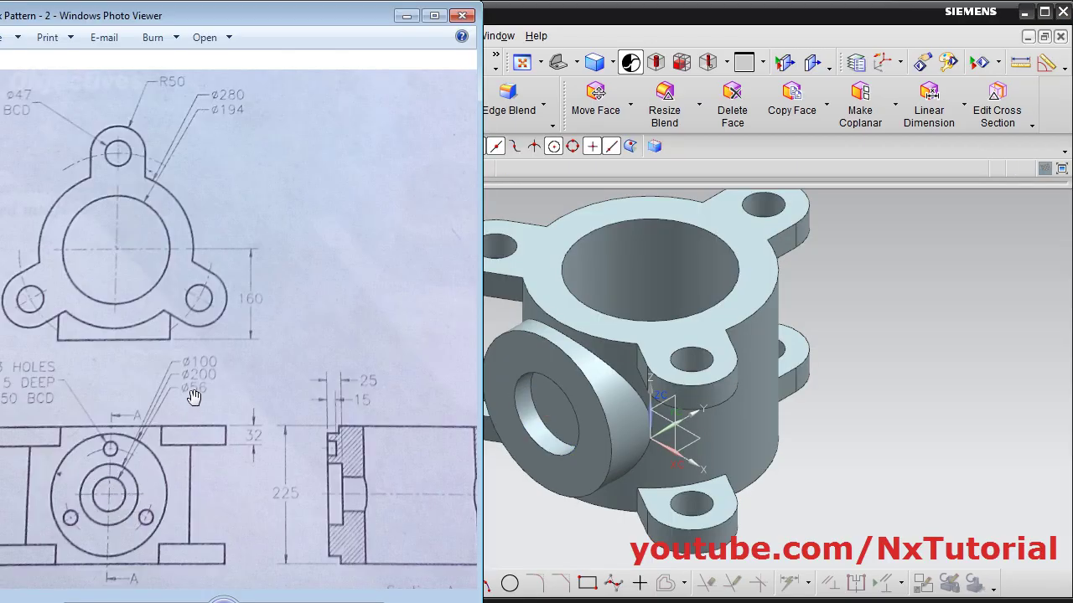
{"action": "left_click_drag", "start_coordinate": [307, 512], "coordinate": [211, 501]}
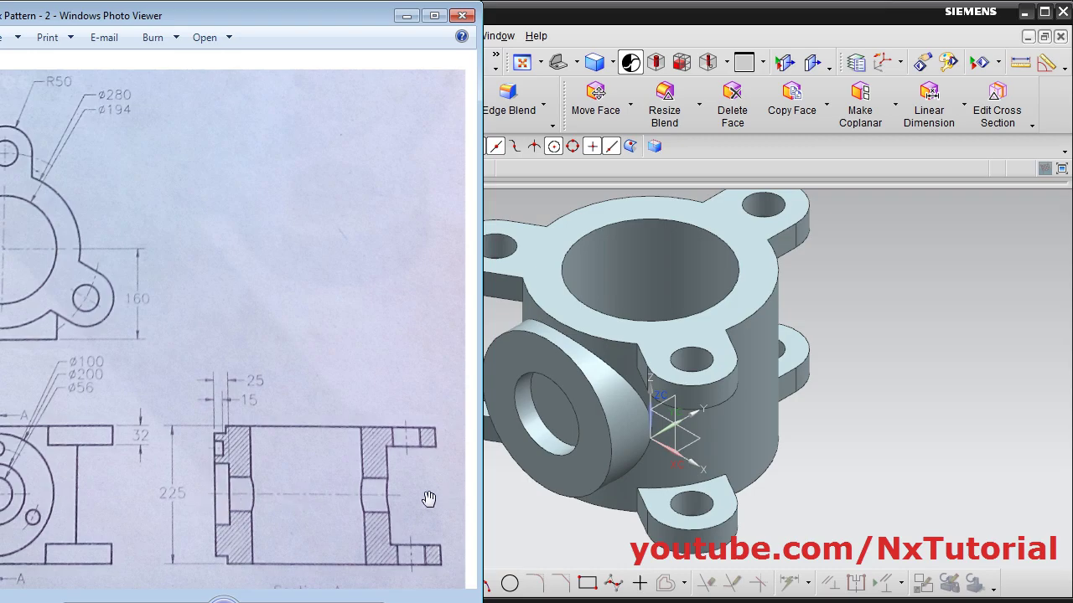
{"action": "scroll", "coordinate": [109, 506], "scroll_direction": "down", "scroll_amount": 3}
{"action": "left_click", "coordinate": [900, 335]}
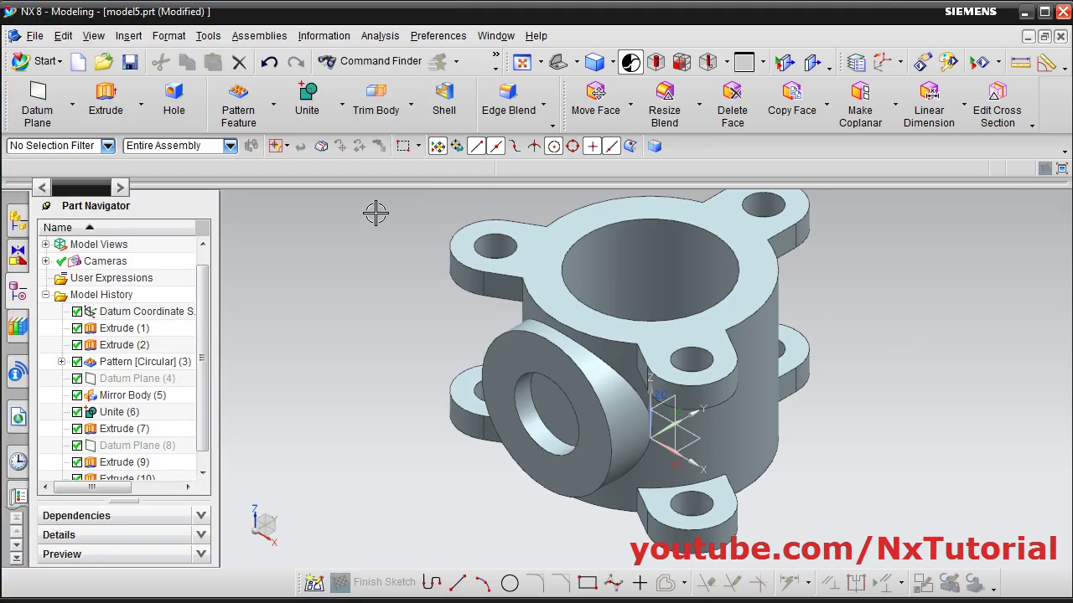
{"action": "left_click", "coordinate": [104, 99]}
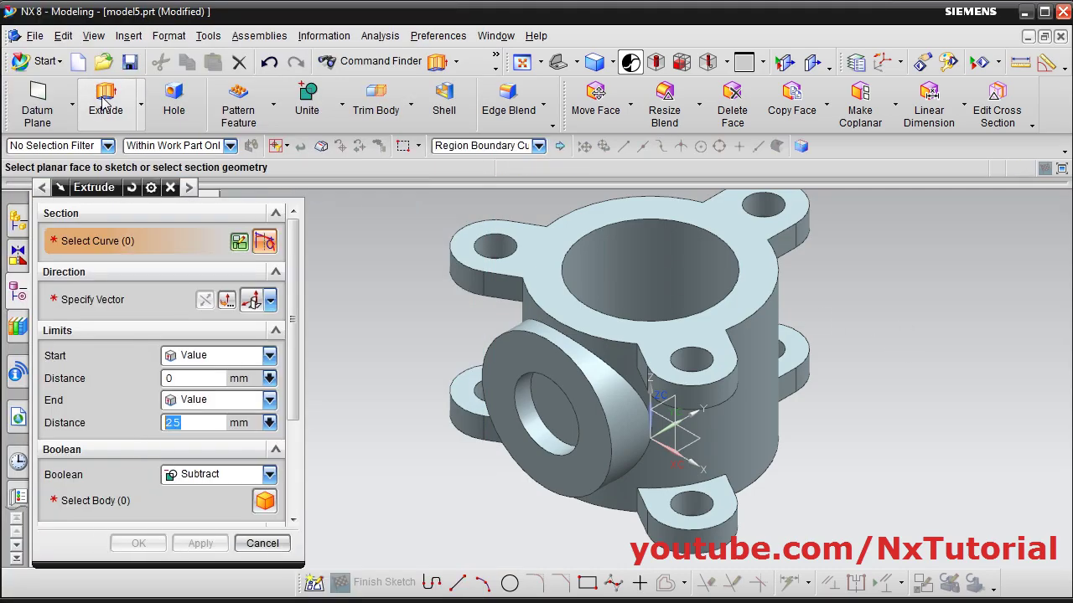
{"action": "left_click", "coordinate": [240, 242]}
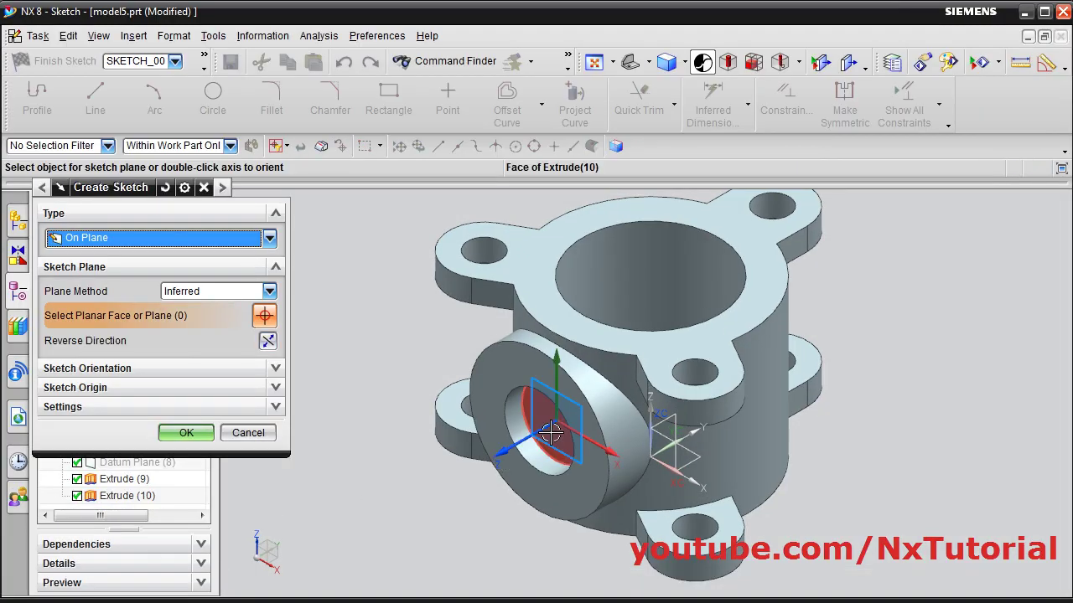
{"action": "left_click", "coordinate": [528, 449]}
{"action": "left_click", "coordinate": [186, 433]}
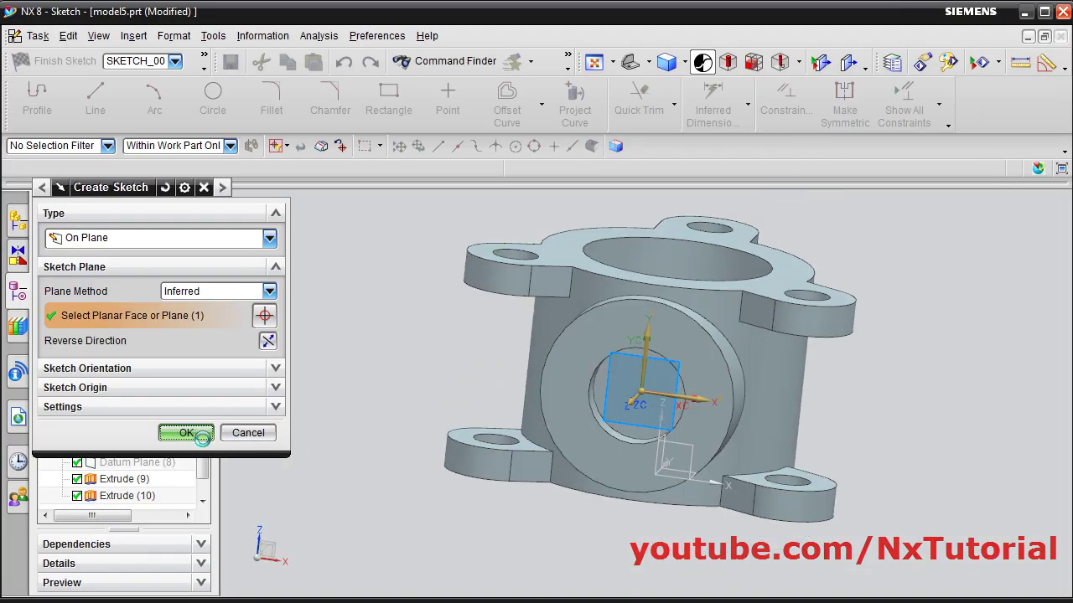
Sketch a circle centred on the sketch origin of the recess floor, set its diameter to 56 mm and finish the sketch
{"action": "left_click", "coordinate": [212, 99]}
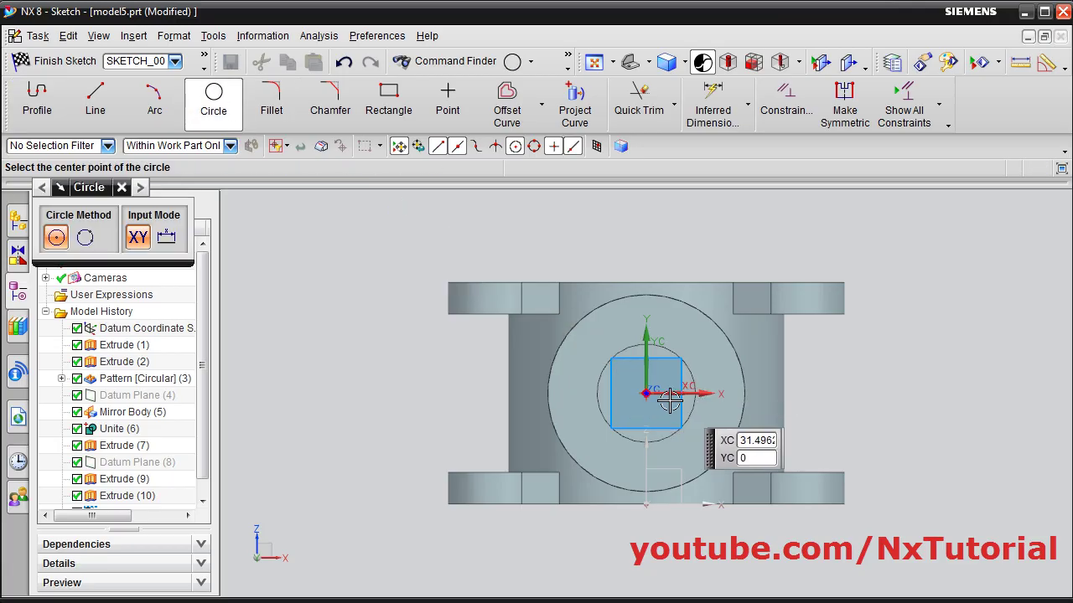
{"action": "left_click", "coordinate": [645, 393]}
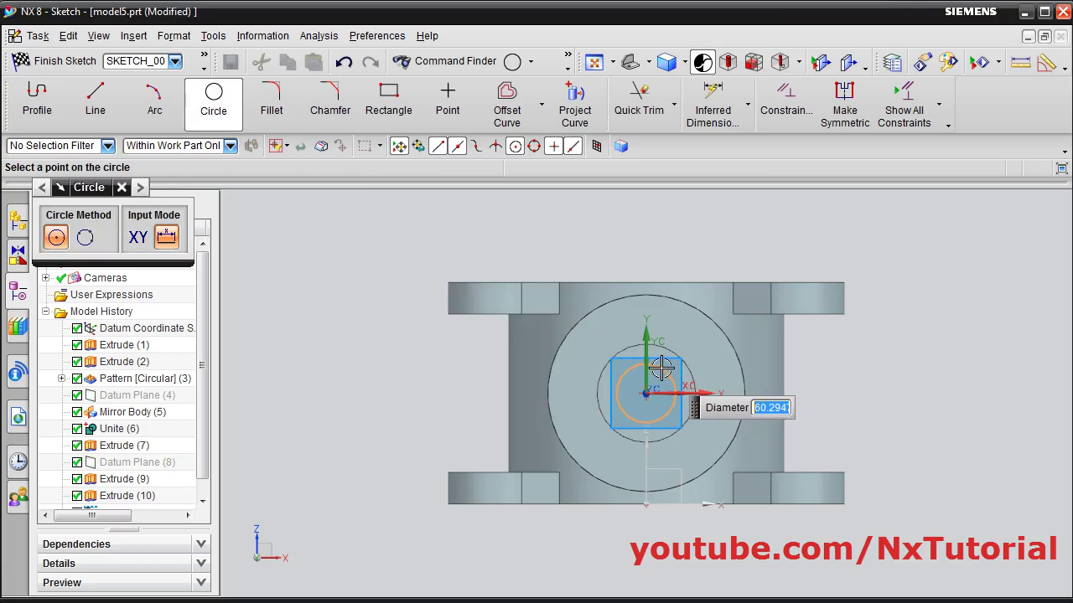
{"action": "left_click", "coordinate": [670, 375]}
{"action": "key", "text": "Escape"}
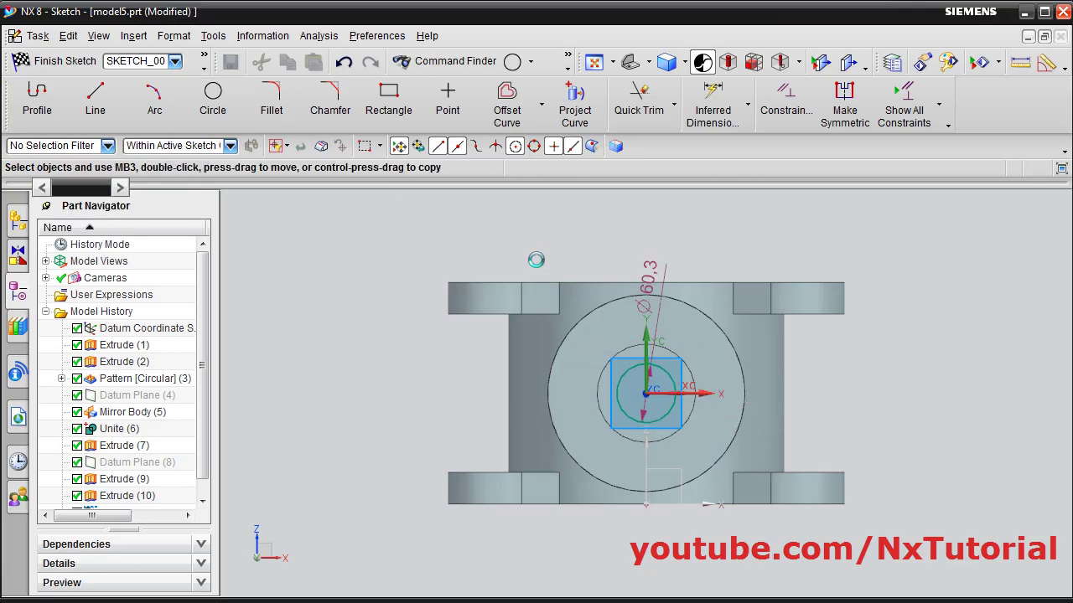
{"action": "double_click", "coordinate": [650, 280]}
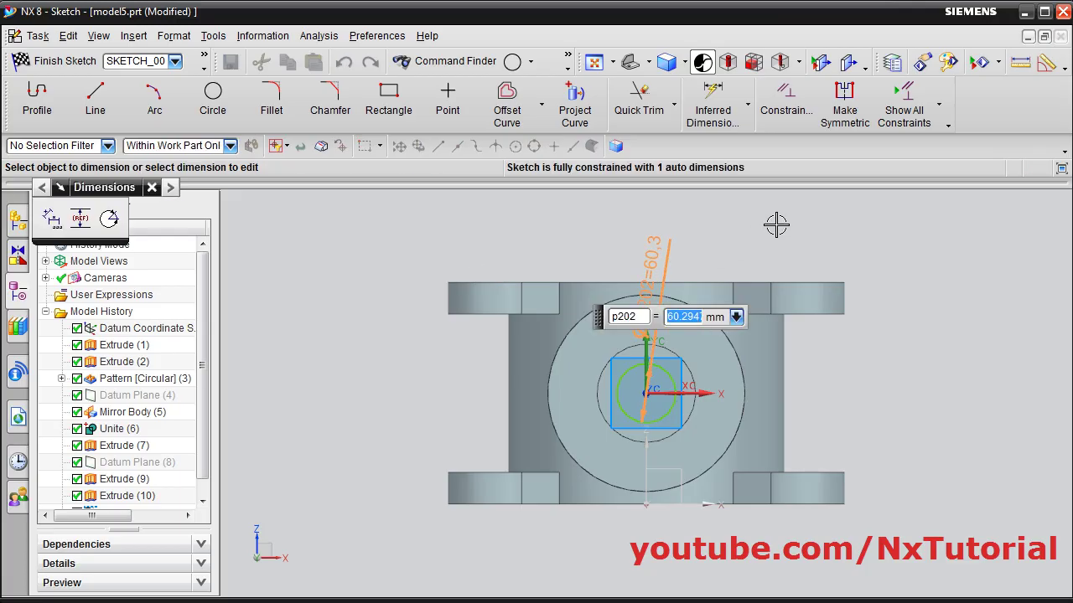
{"action": "type", "text": "56"}
{"action": "key", "text": "Return"}
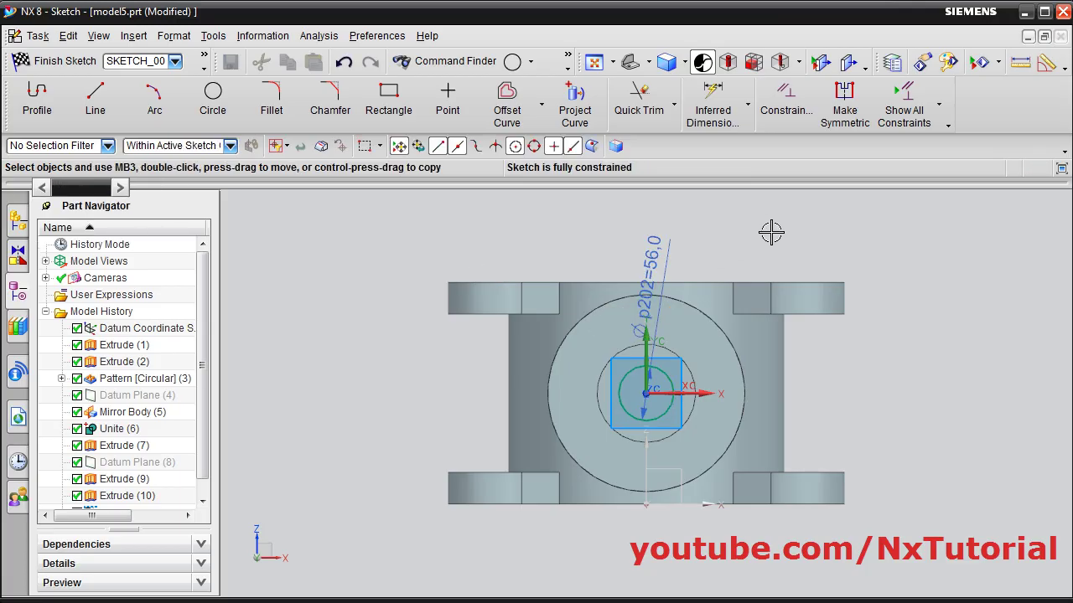
{"action": "left_click", "coordinate": [57, 62]}
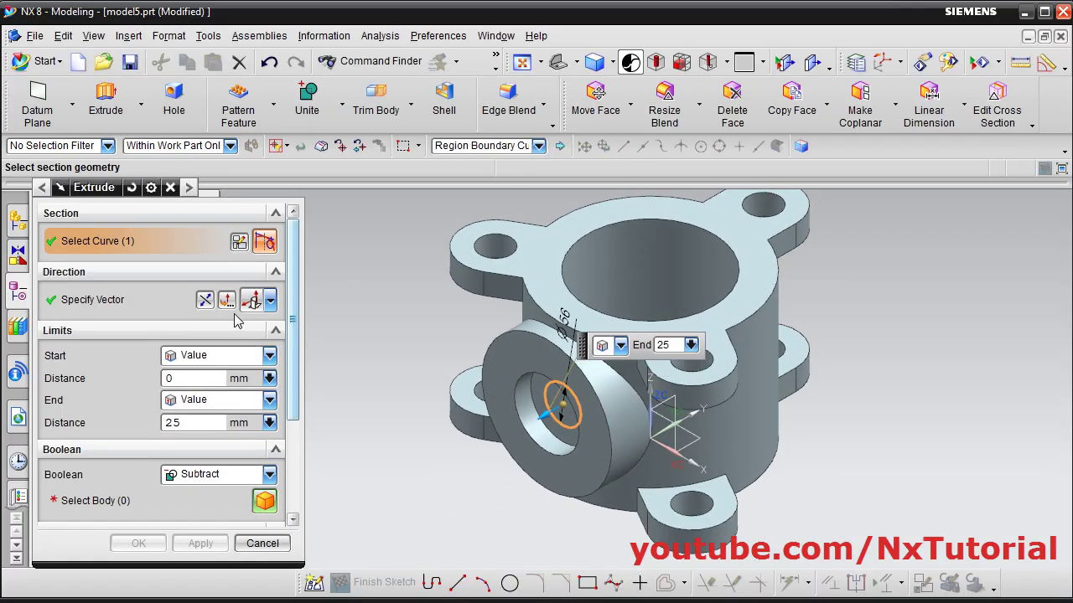
Extrude the 56 mm circle inwards with a Through All end limit and subtract it from the housing body
{"action": "left_click", "coordinate": [206, 303]}
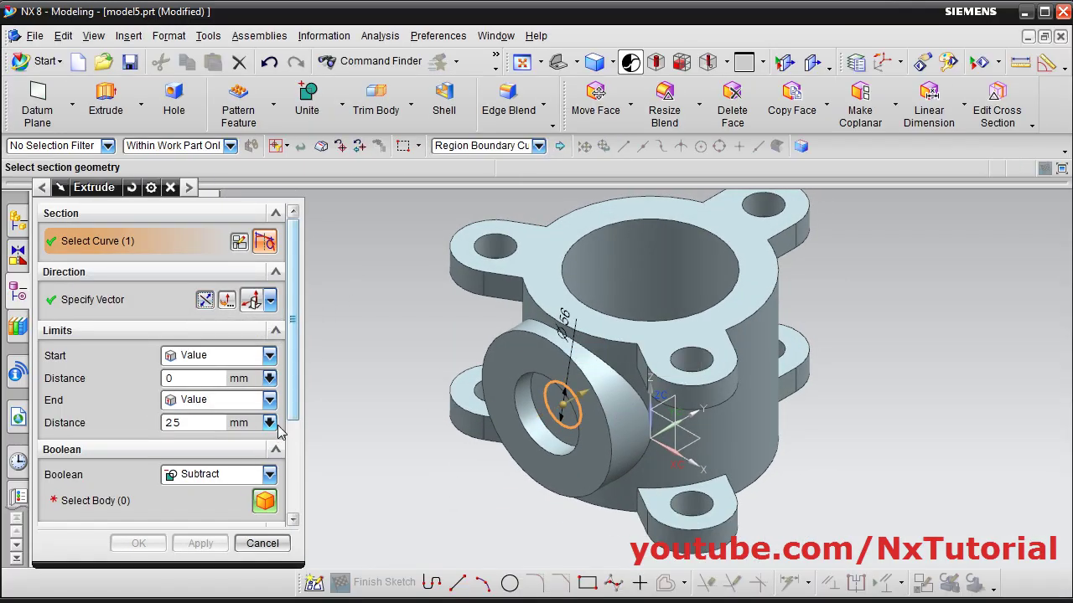
{"action": "left_click", "coordinate": [268, 400]}
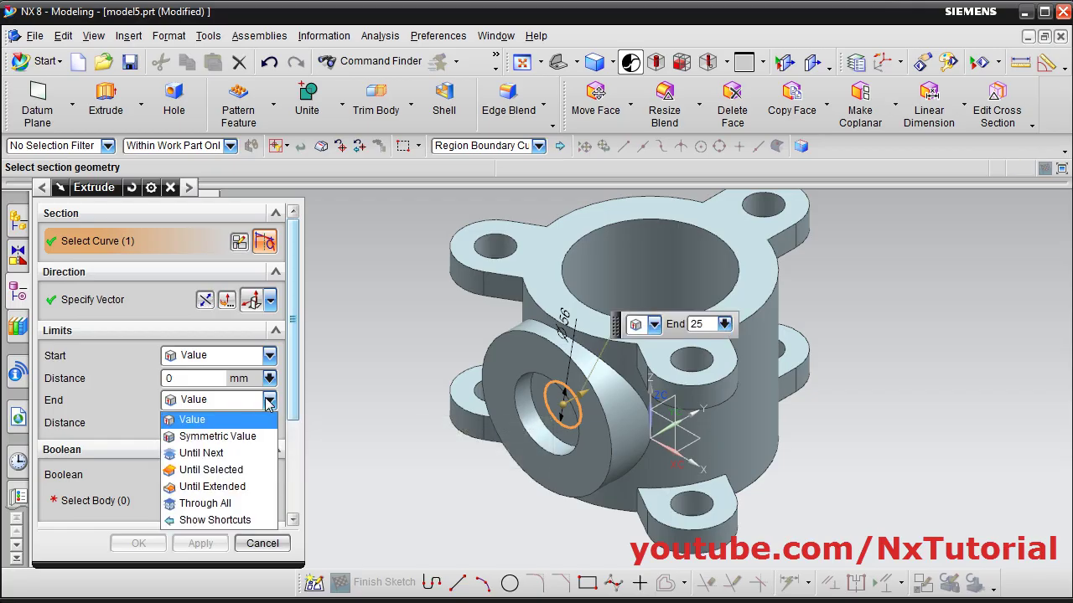
{"action": "left_click", "coordinate": [215, 505]}
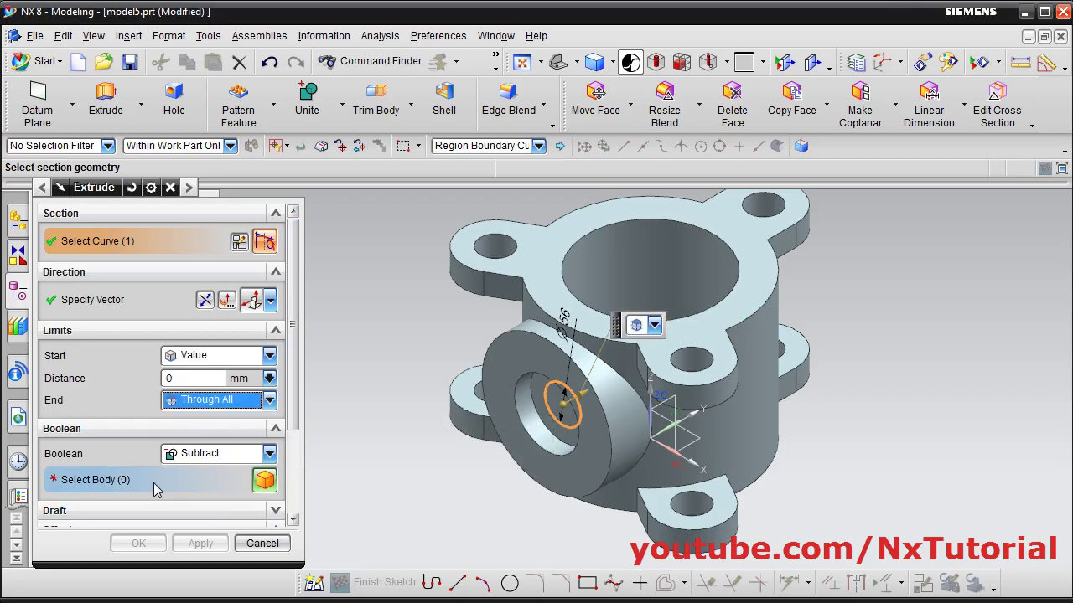
{"action": "left_click", "coordinate": [101, 483]}
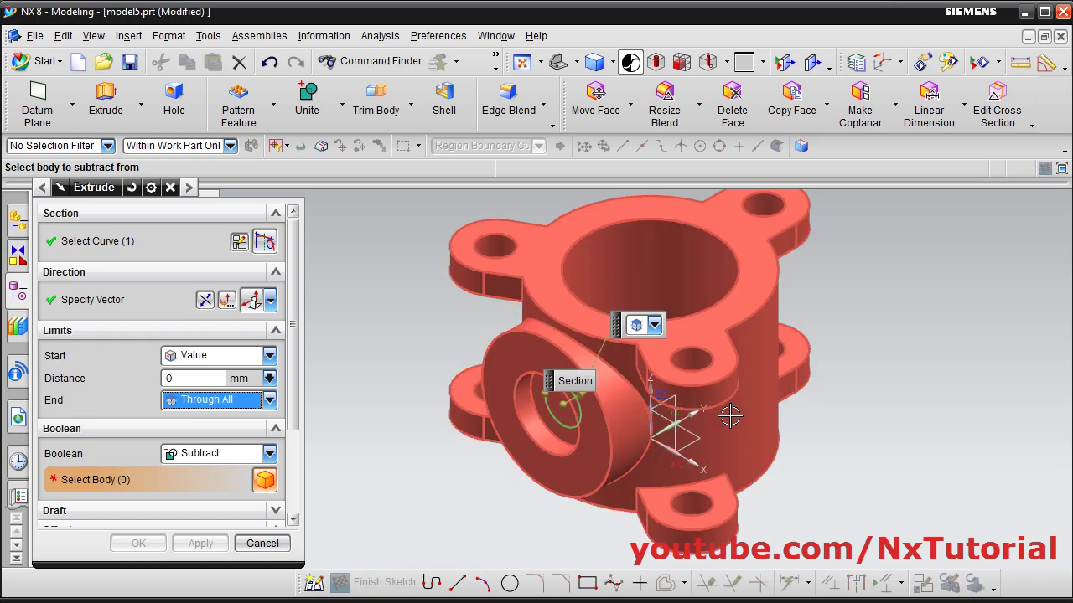
{"action": "left_click", "coordinate": [734, 414]}
{"action": "left_click", "coordinate": [138, 543]}
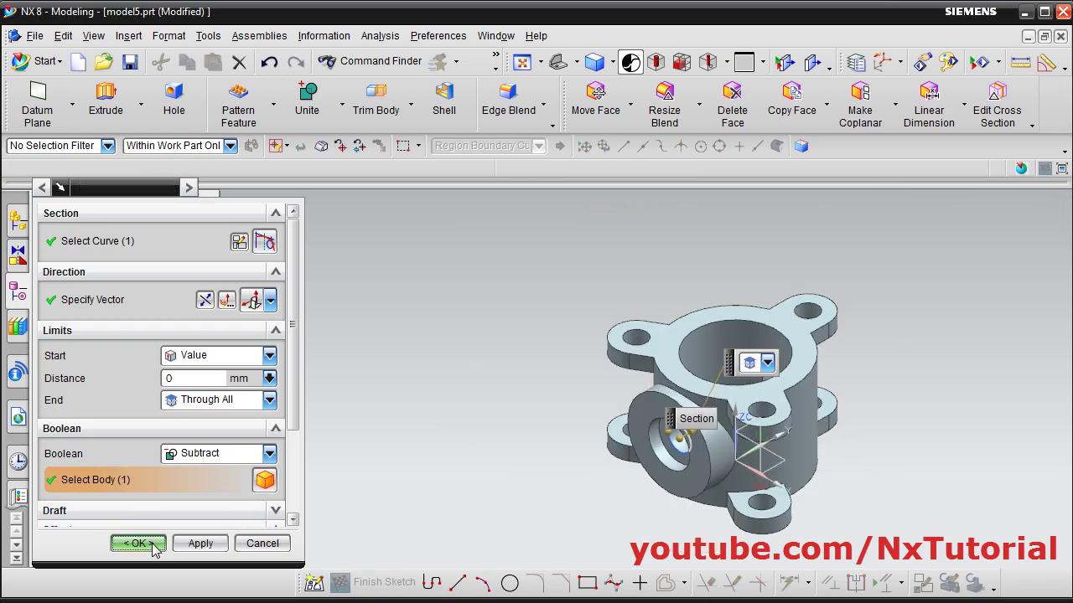
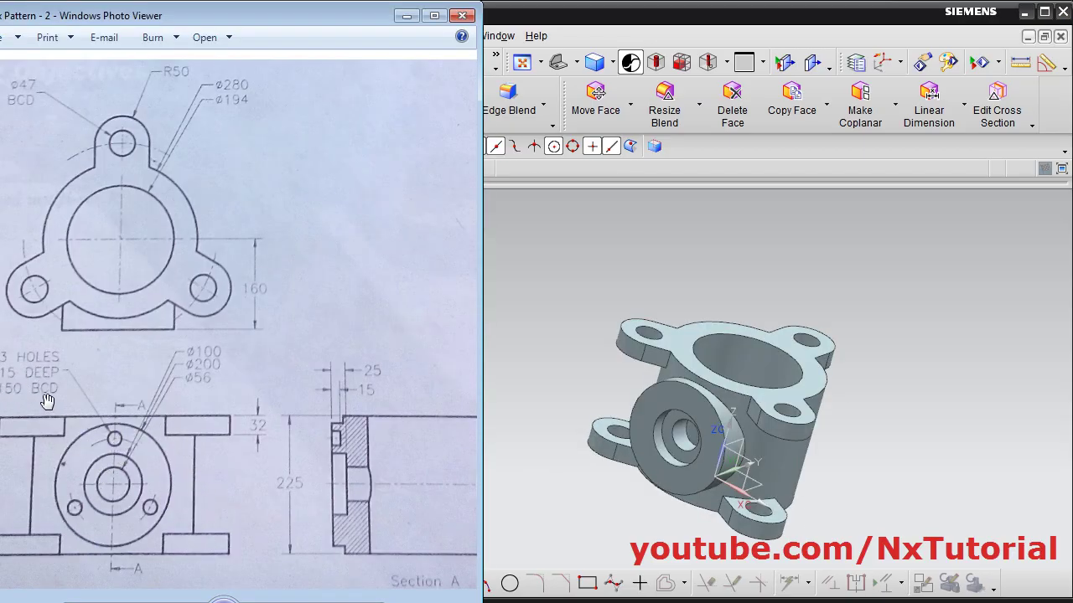
Check the flange hole callout in the reference drawing and start an Extrude section sketch on the side flange's outer flat face
{"action": "left_click_drag", "start_coordinate": [5, 395], "coordinate": [35, 400]}
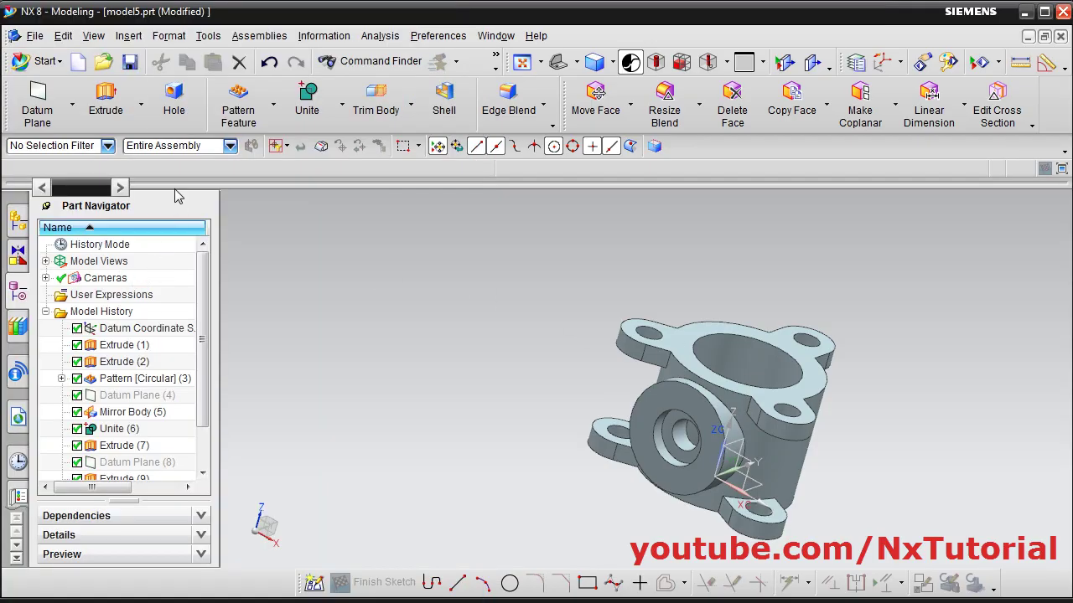
{"action": "left_click", "coordinate": [102, 106]}
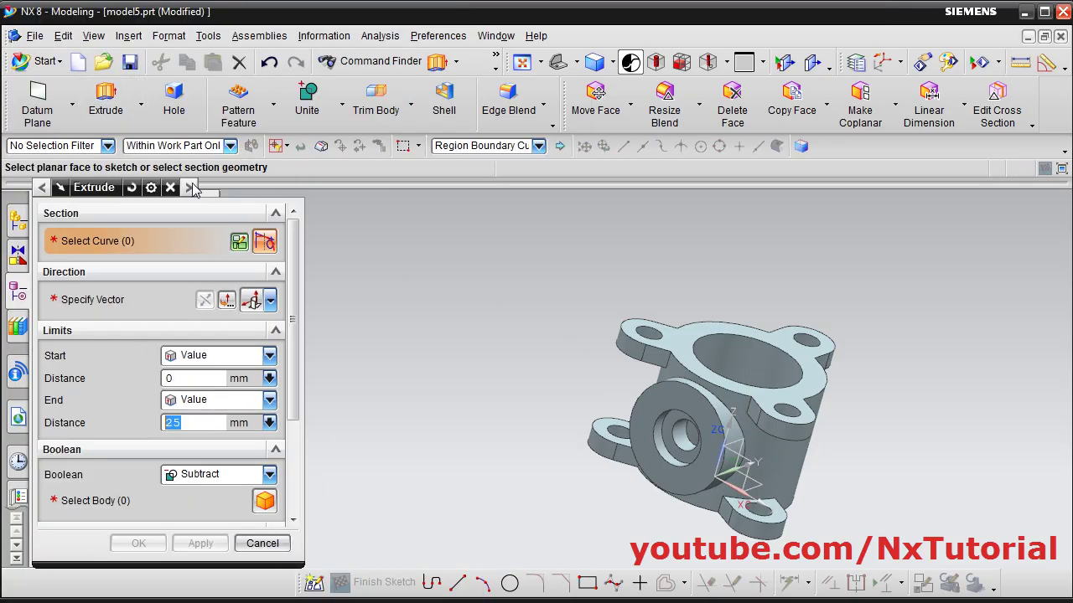
{"action": "left_click", "coordinate": [239, 244]}
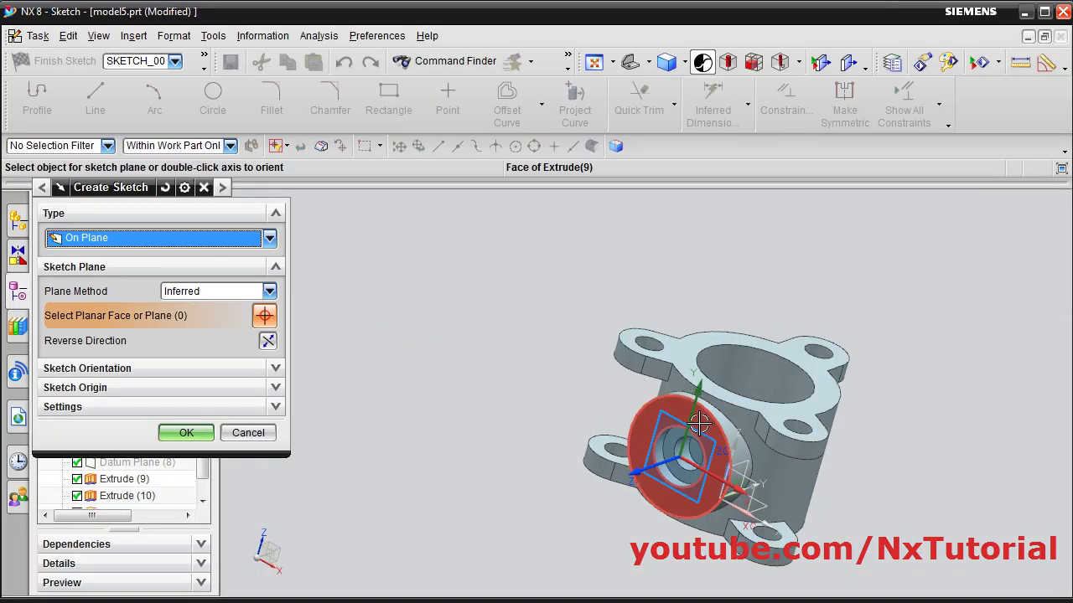
{"action": "left_click", "coordinate": [699, 424]}
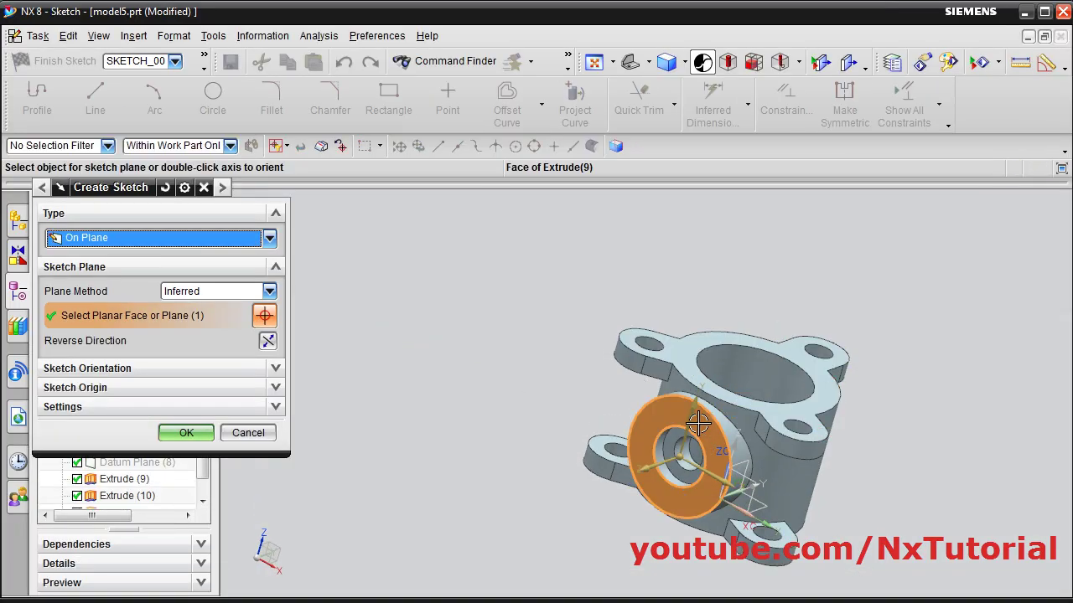
{"action": "left_click", "coordinate": [177, 439]}
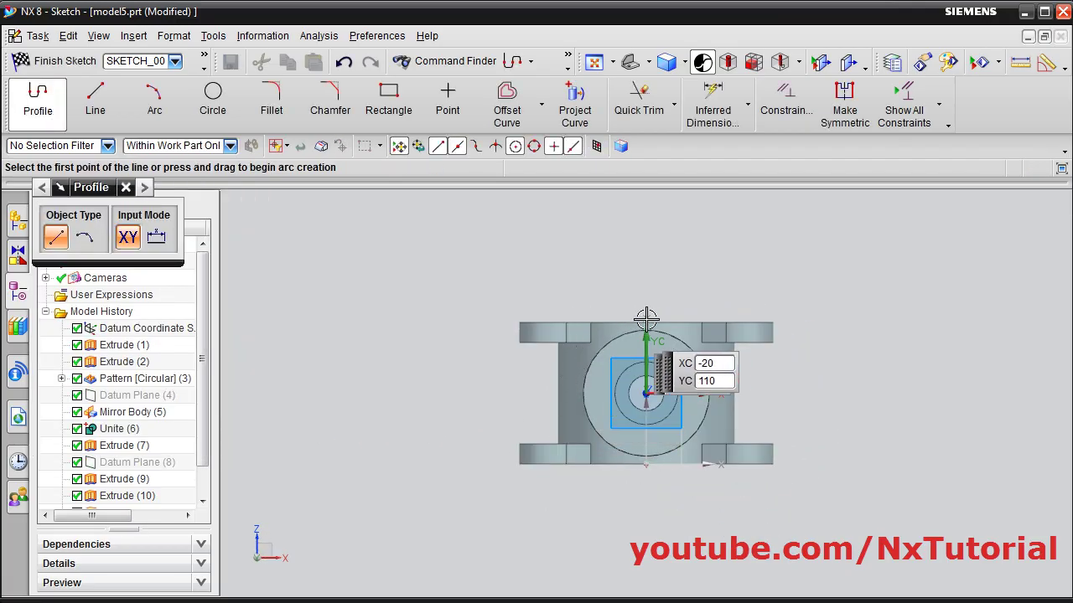
Sketch a circle about 29 mm in diameter on the flange face, about 73 mm above the sketch origin
{"action": "scroll", "coordinate": [654, 354], "scroll_direction": "up", "scroll_amount": 2}
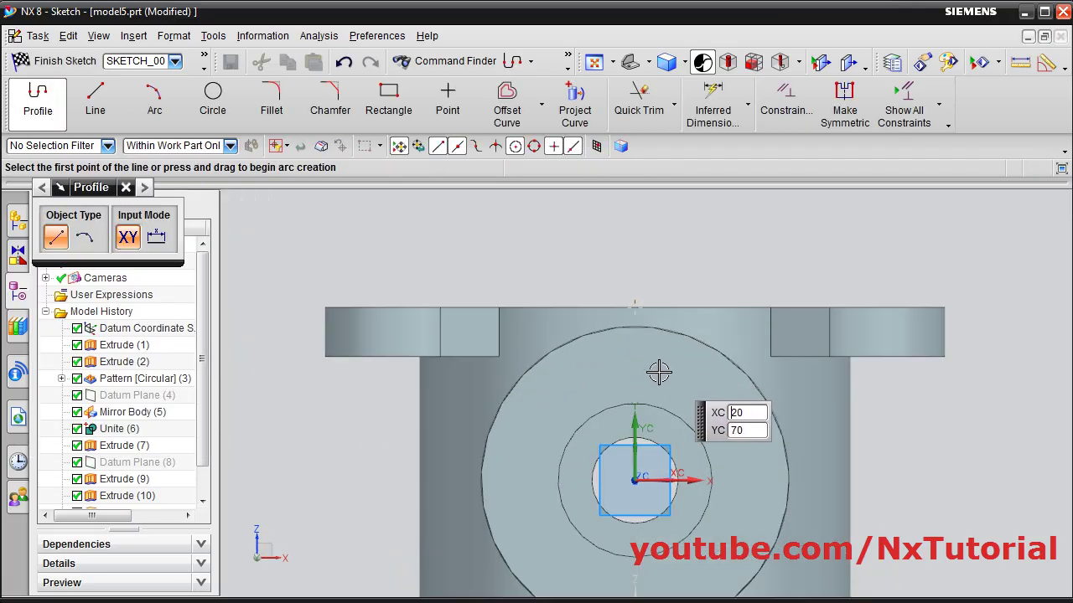
{"action": "left_click", "coordinate": [213, 99]}
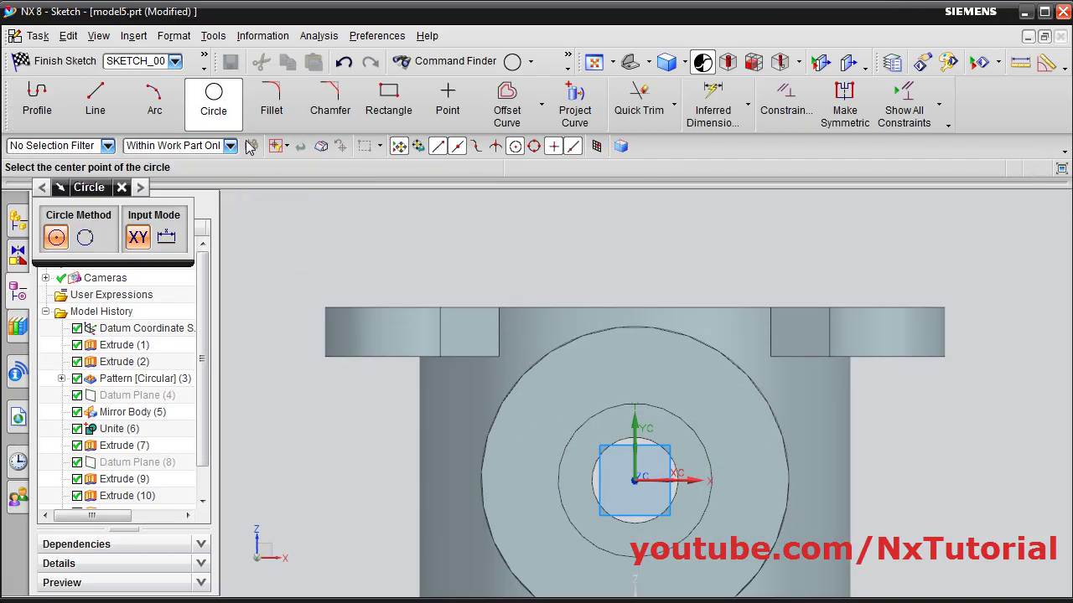
{"action": "left_click", "coordinate": [633, 369]}
{"action": "left_click", "coordinate": [651, 375]}
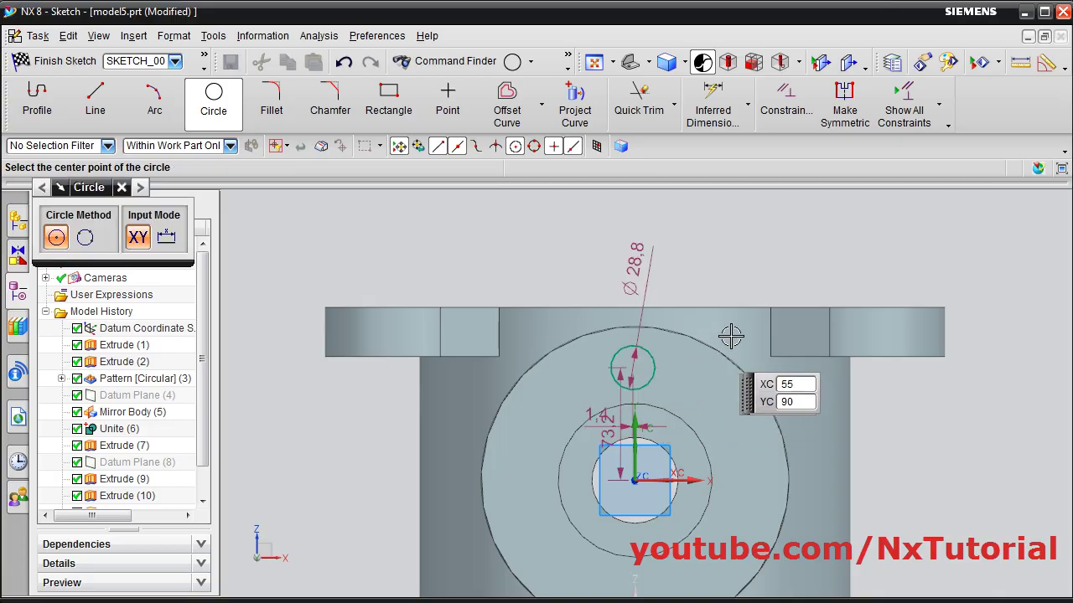
{"action": "key", "text": "Escape"}
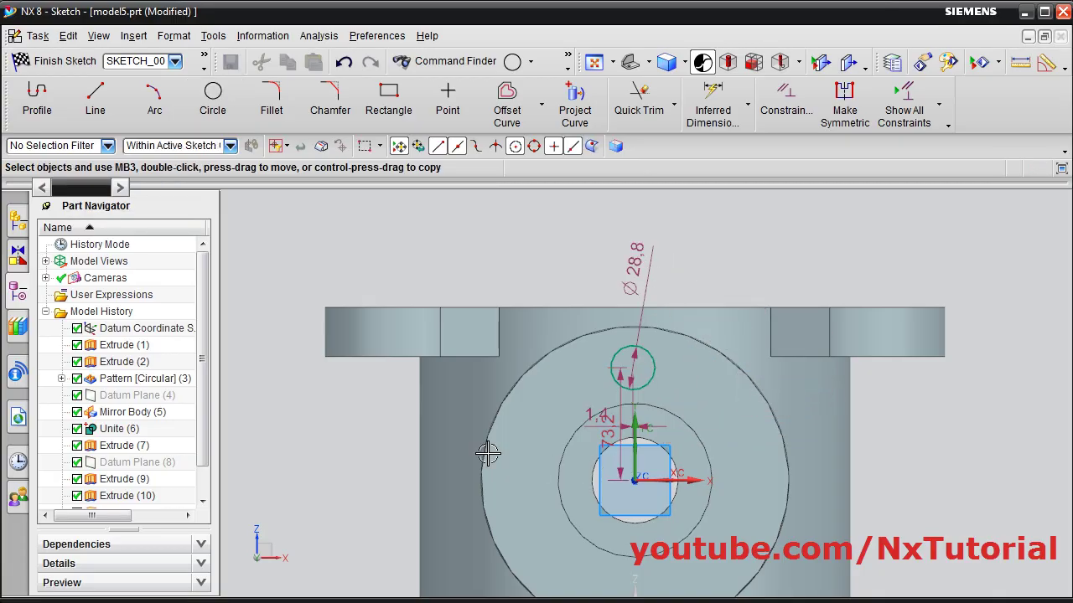
Check the hole size in the drawing, then set the circle's diameter to 24 mm and its vertical distance from the origin to 75 mm
{"action": "key", "text": "alt+Tab"}
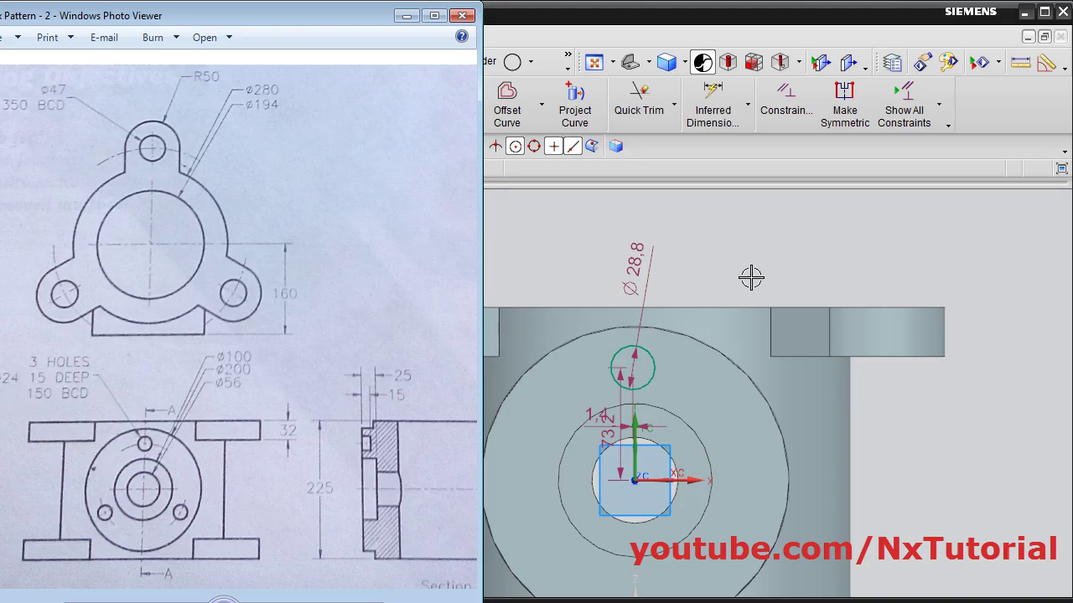
{"action": "key", "text": "alt+Tab"}
{"action": "double_click", "coordinate": [646, 261]}
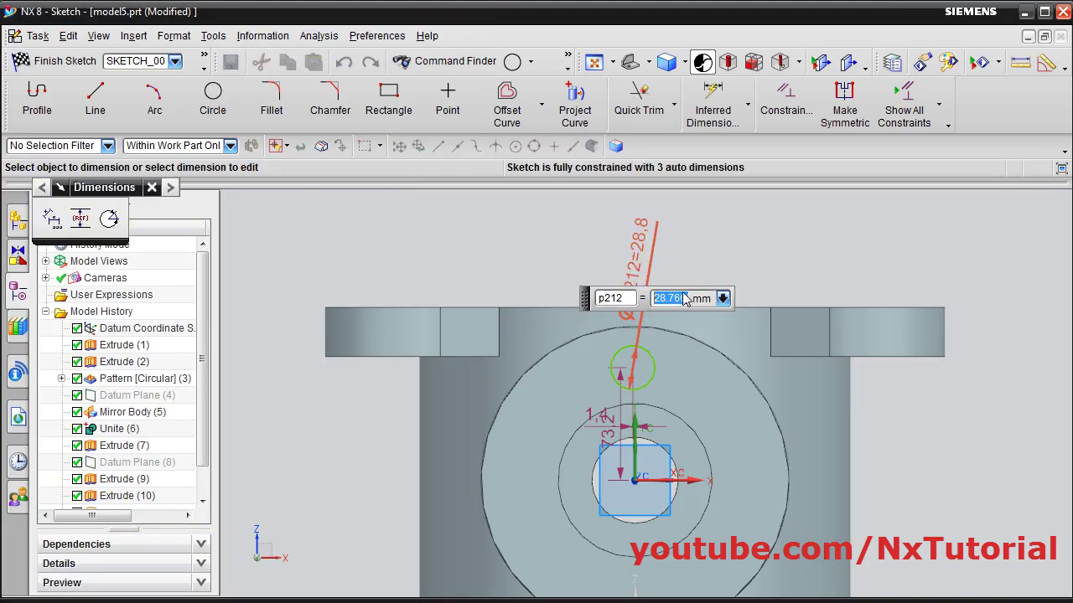
{"action": "type", "text": "24"}
{"action": "key", "text": "Return"}
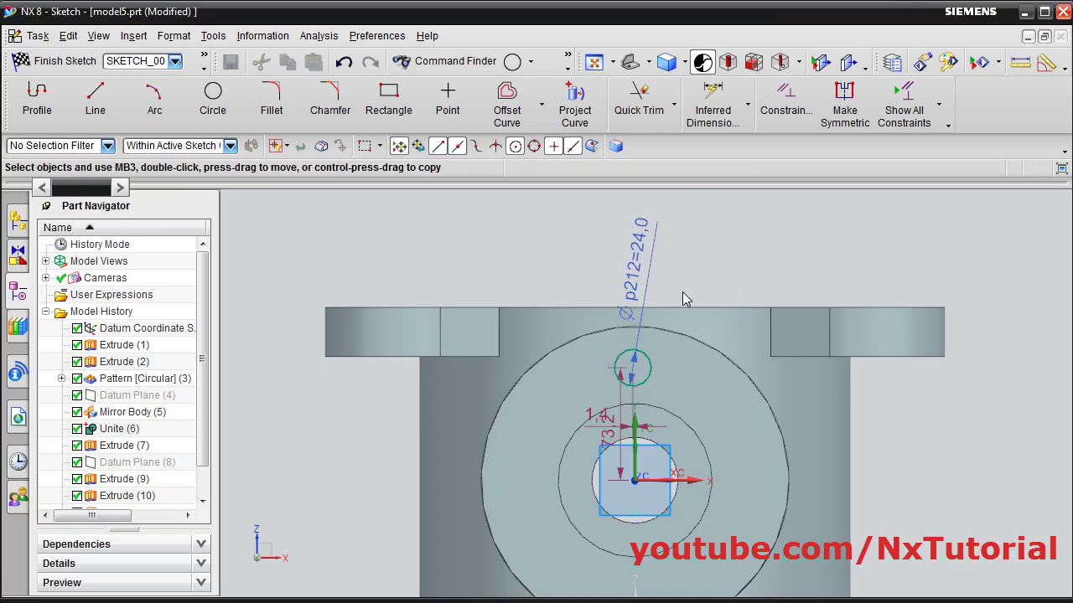
{"action": "double_click", "coordinate": [606, 429]}
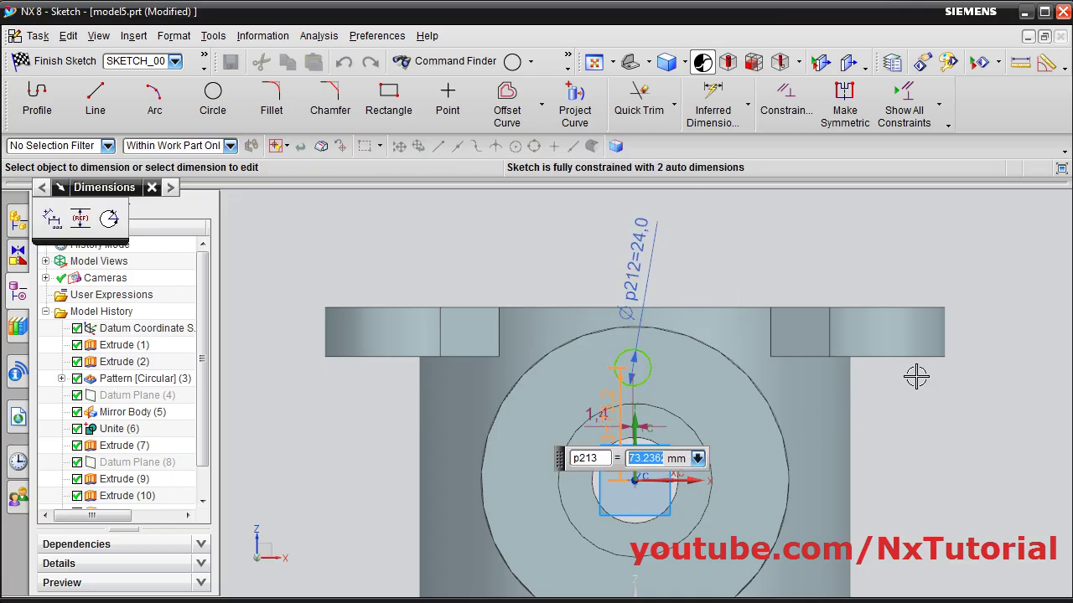
{"action": "key", "text": "Return"}
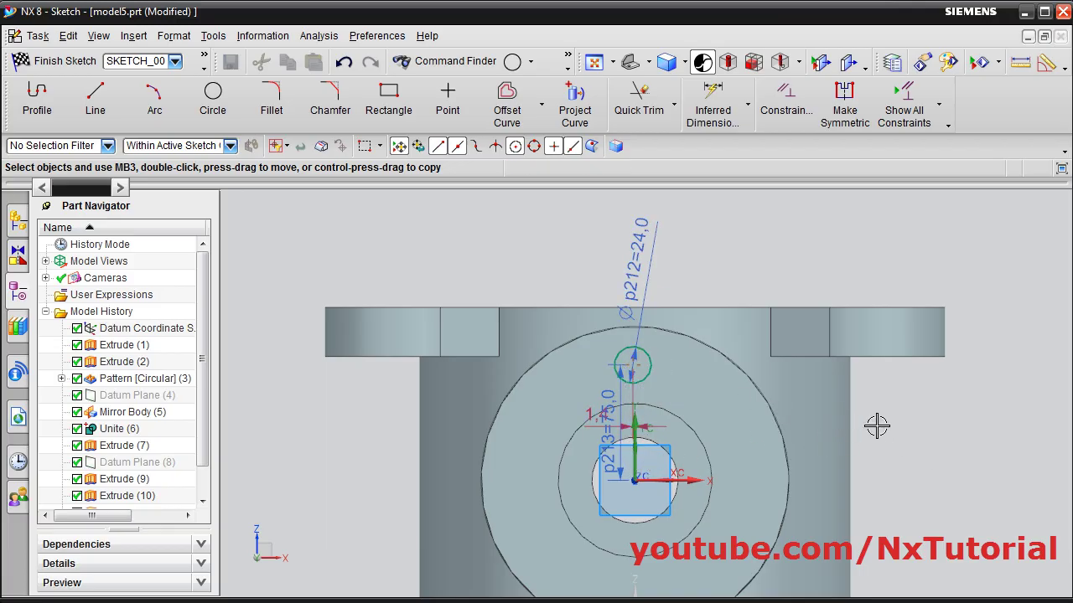
Constrain the 24 mm circle perpendicular to the vertical sketch axis so its centre lies on the axis, and finish the sketch
{"action": "left_click", "coordinate": [802, 116]}
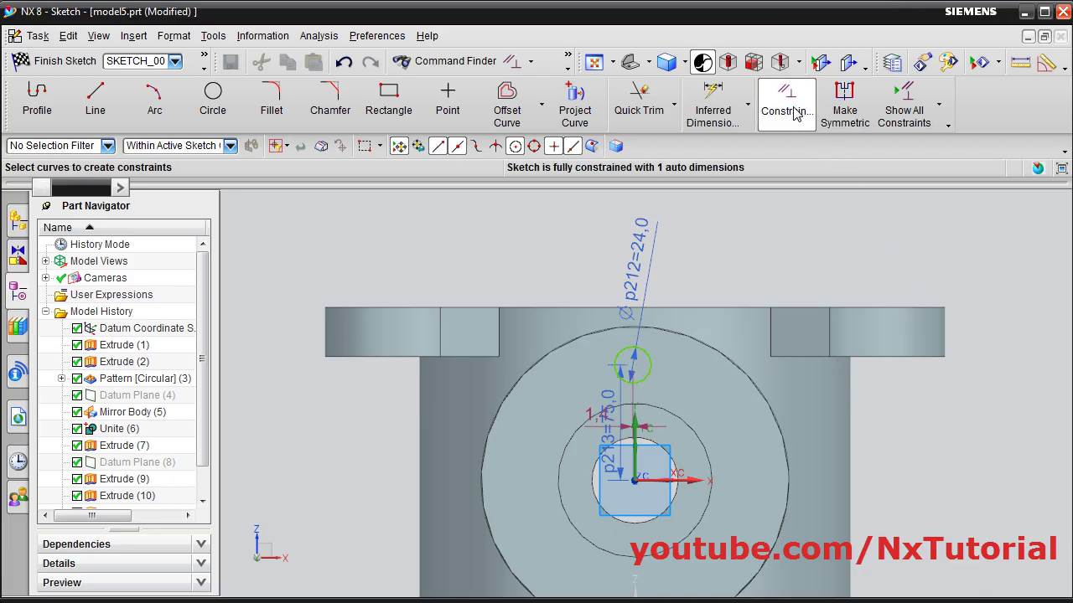
{"action": "left_click", "coordinate": [639, 369]}
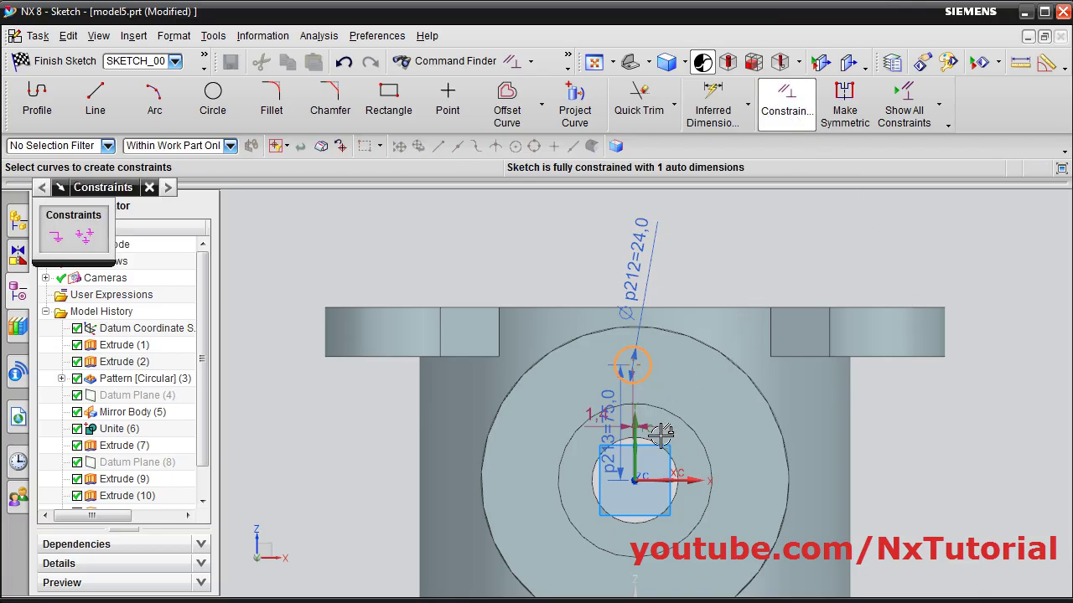
{"action": "left_click", "coordinate": [638, 456]}
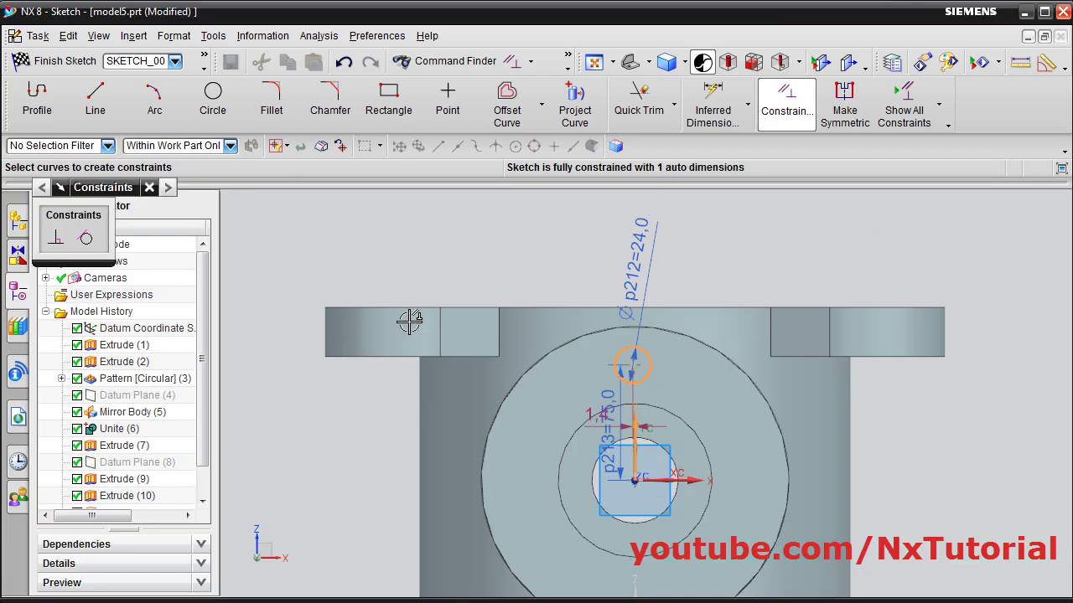
{"action": "left_click", "coordinate": [56, 241]}
{"action": "key", "text": "Escape"}
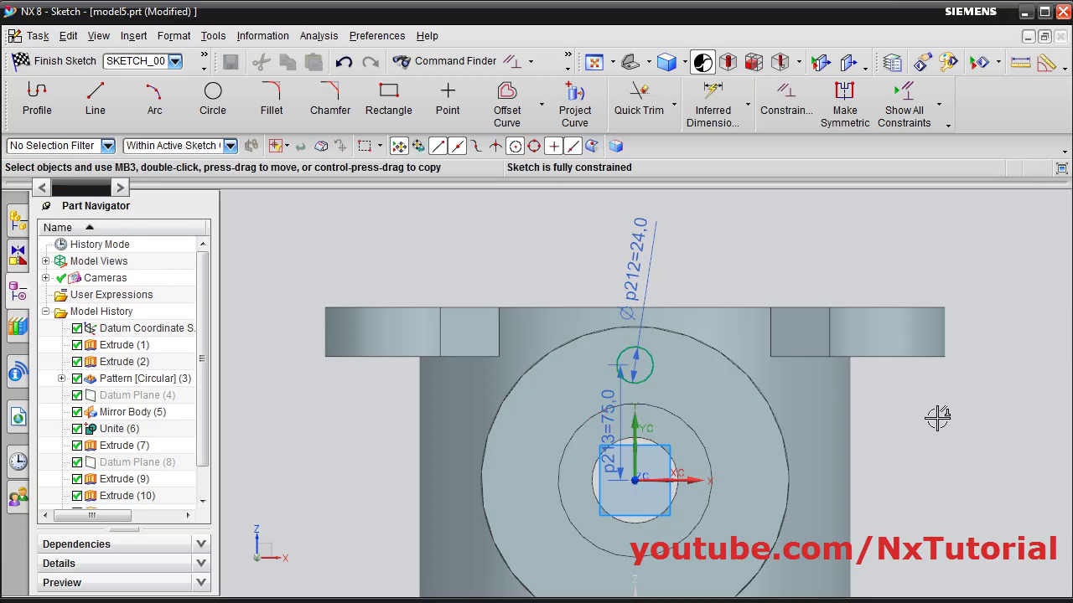
{"action": "left_click", "coordinate": [65, 67]}
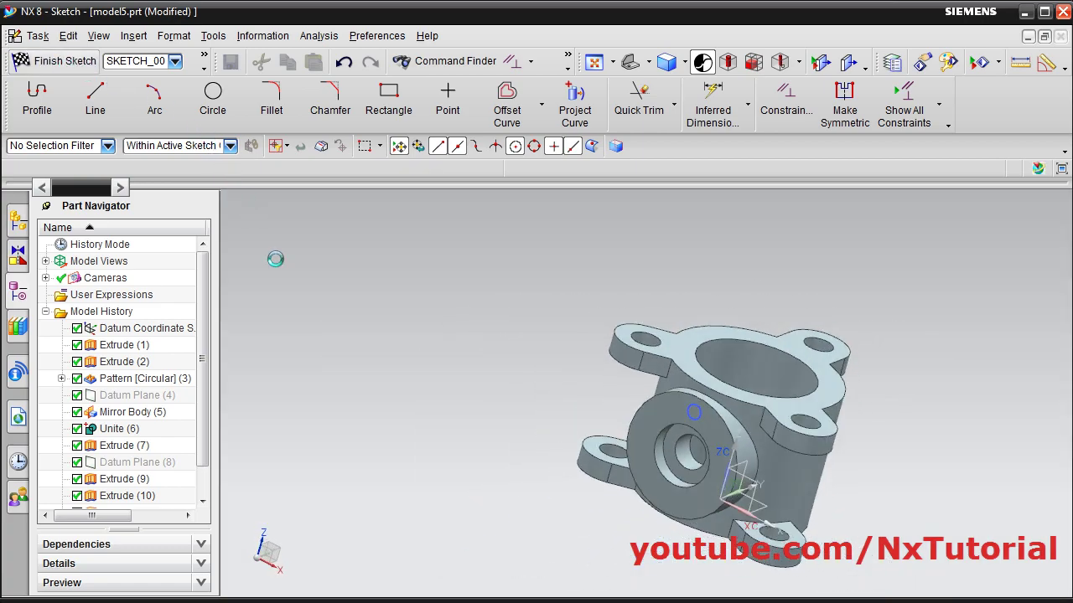
Extrude the 24 mm circle 15 mm inwards from the flange face and subtract it from the housing body
{"action": "scroll", "coordinate": [738, 423], "scroll_direction": "up", "scroll_amount": 3}
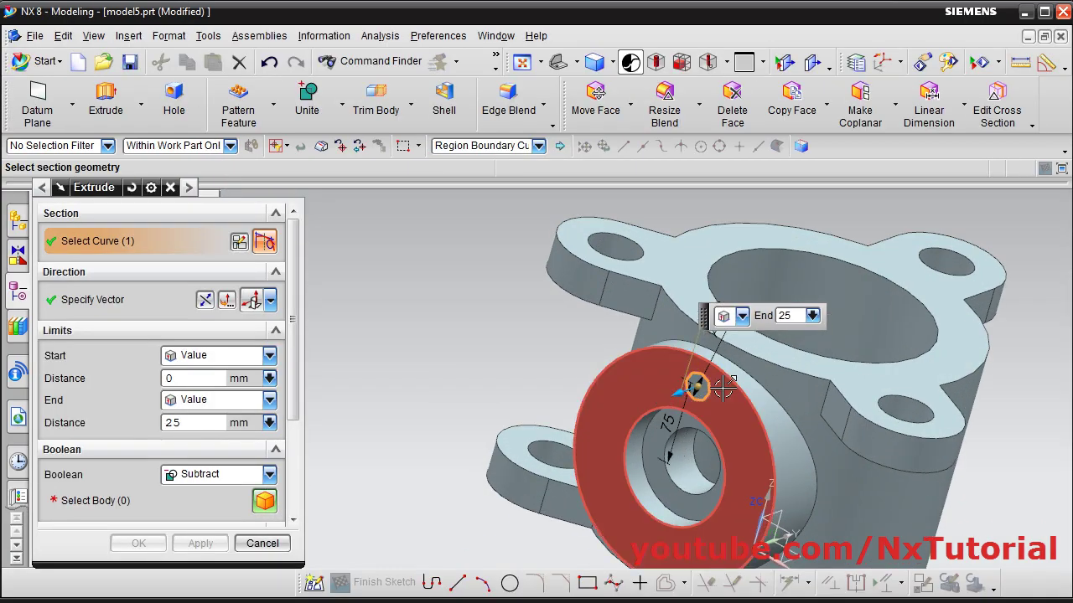
{"action": "left_click", "coordinate": [204, 302]}
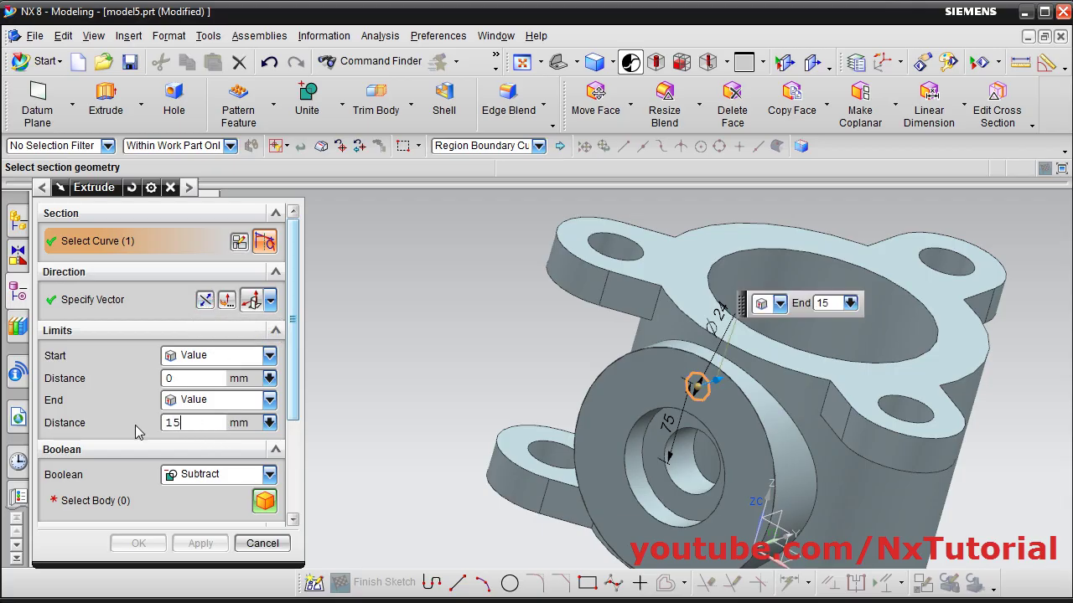
{"action": "left_click", "coordinate": [88, 503]}
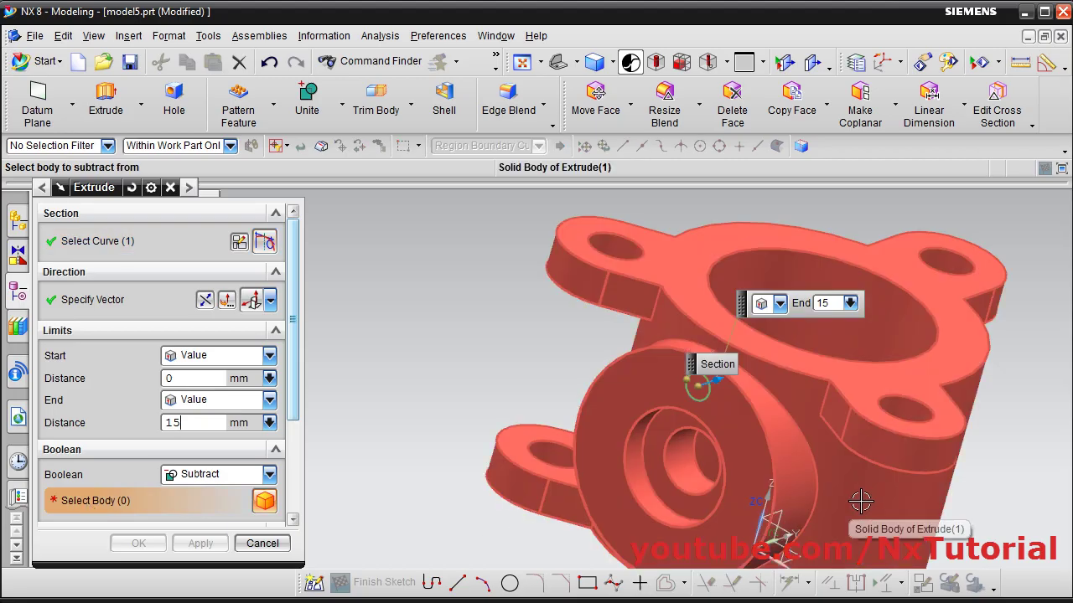
{"action": "left_click", "coordinate": [861, 501]}
{"action": "left_click", "coordinate": [131, 551]}
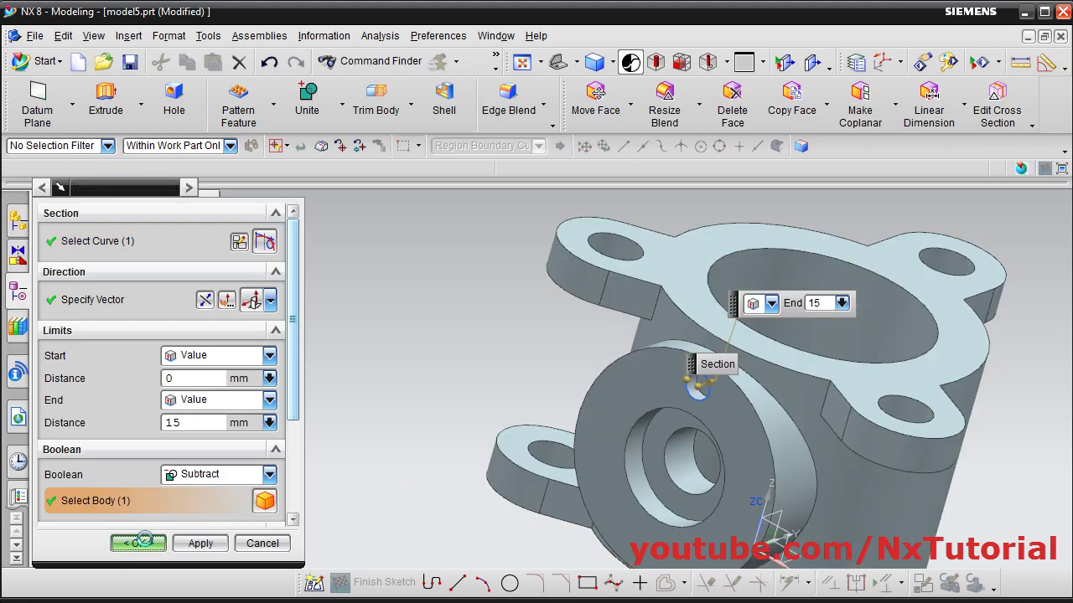
Pattern the 24 mm hole circularly about the axis of the flange's central bore, with a count of 3 over 360 degrees
{"action": "middle_click_drag", "start_coordinate": [476, 381], "coordinate": [695, 347]}
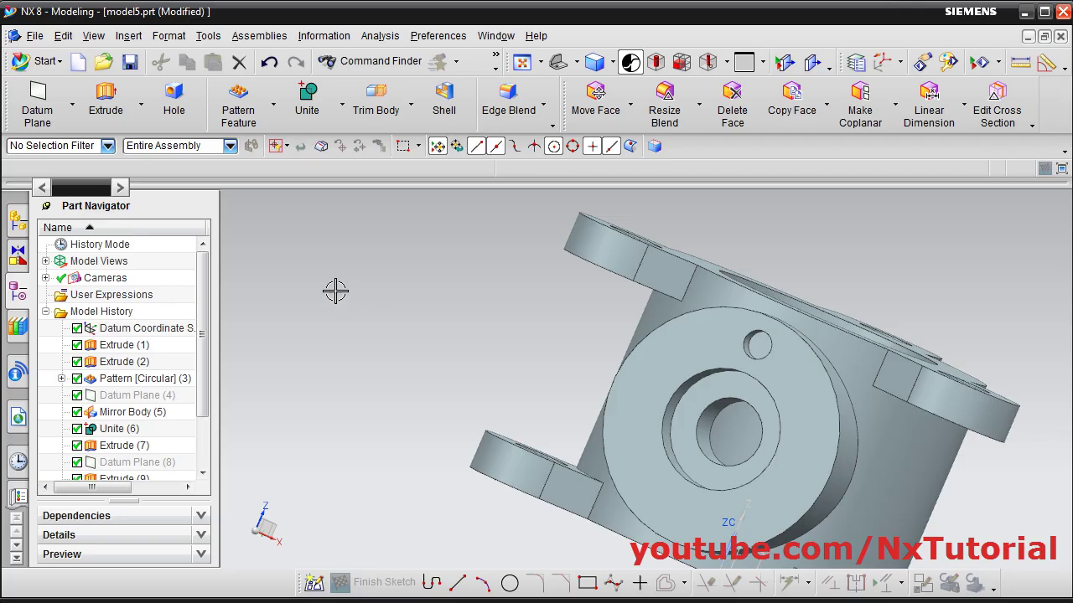
{"action": "left_click", "coordinate": [242, 118]}
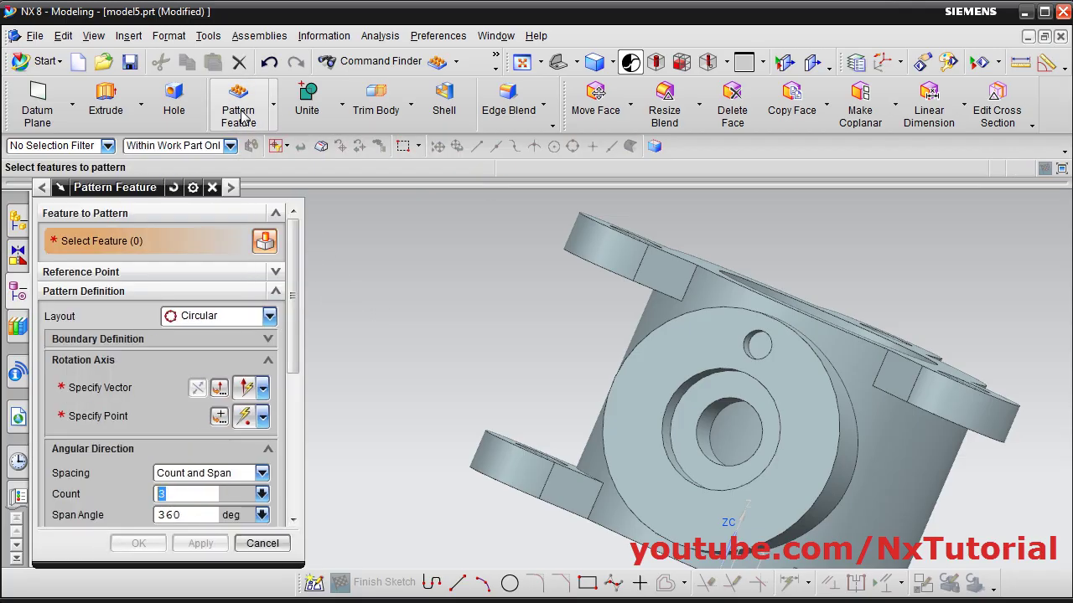
{"action": "left_click", "coordinate": [759, 344]}
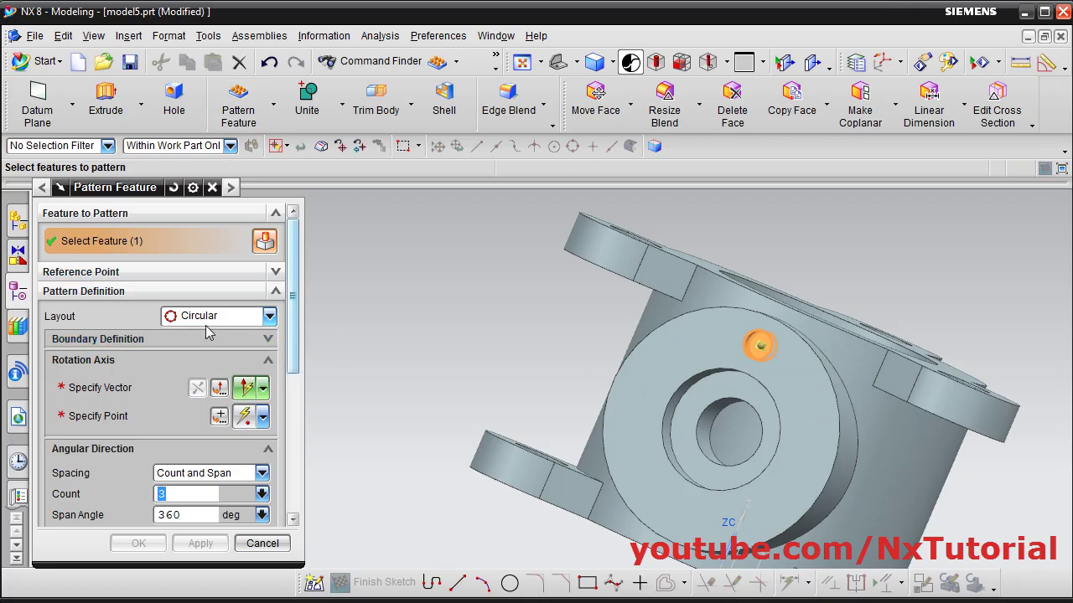
{"action": "left_click", "coordinate": [104, 393]}
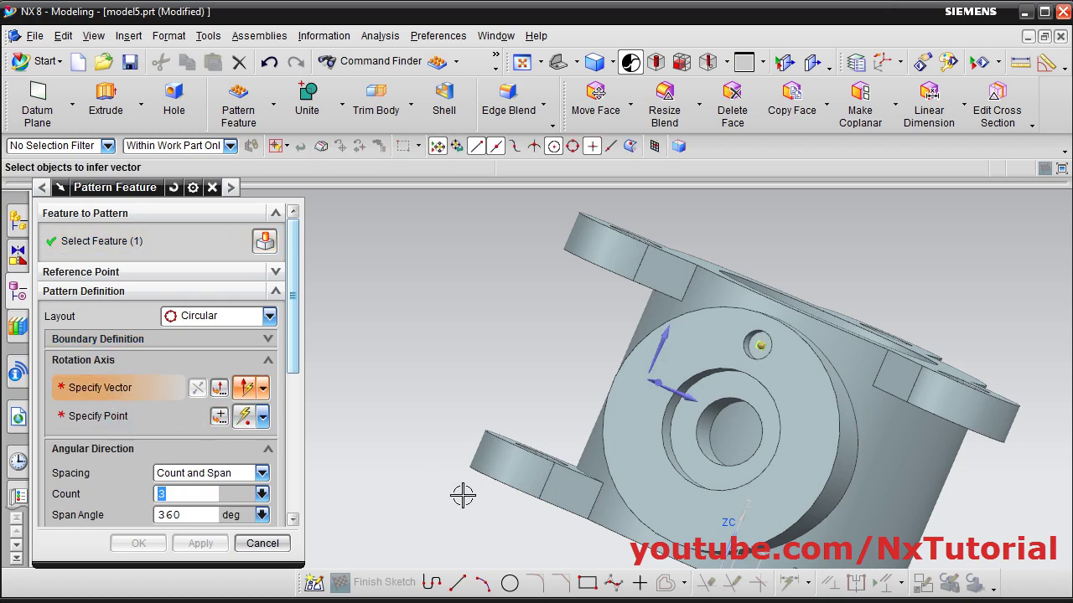
{"action": "left_click", "coordinate": [706, 426]}
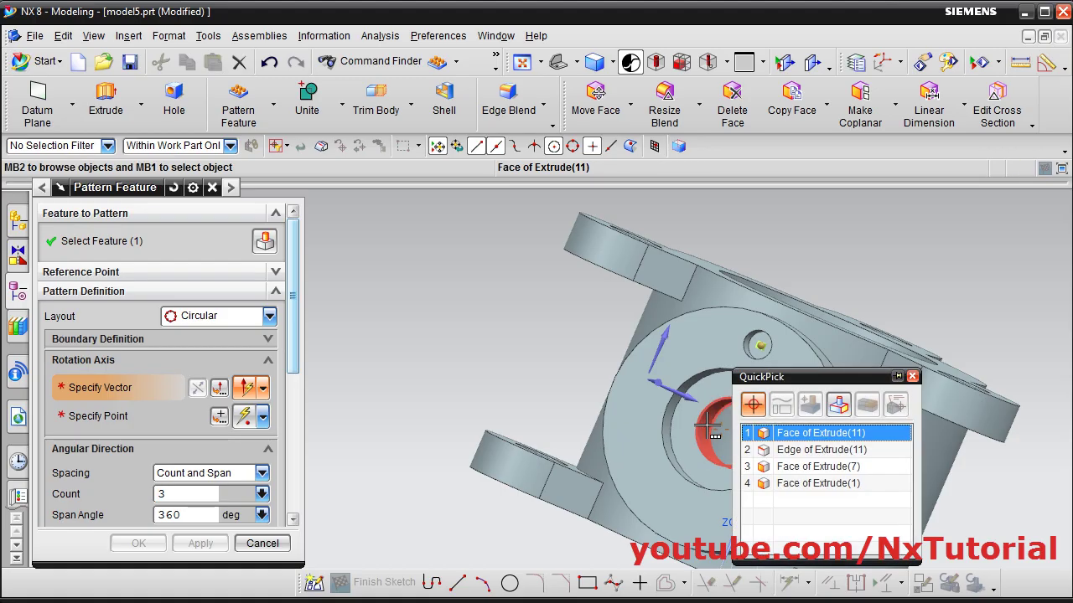
{"action": "left_click", "coordinate": [830, 434]}
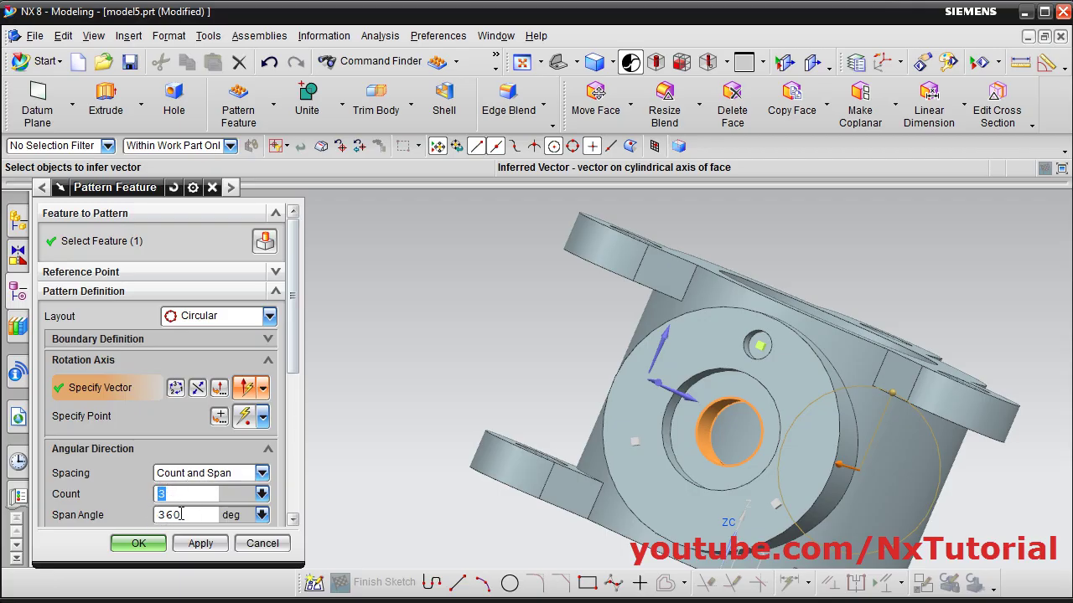
{"action": "left_click", "coordinate": [139, 544]}
{"action": "left_click", "coordinate": [558, 62]}
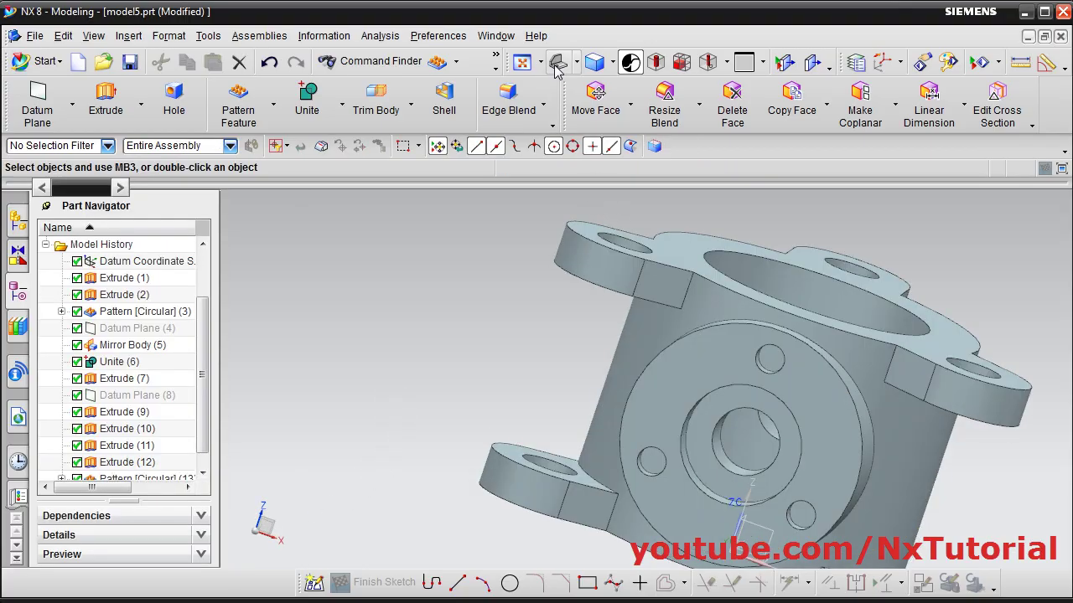
{"action": "left_click", "coordinate": [612, 62]}
{"action": "left_click", "coordinate": [596, 87]}
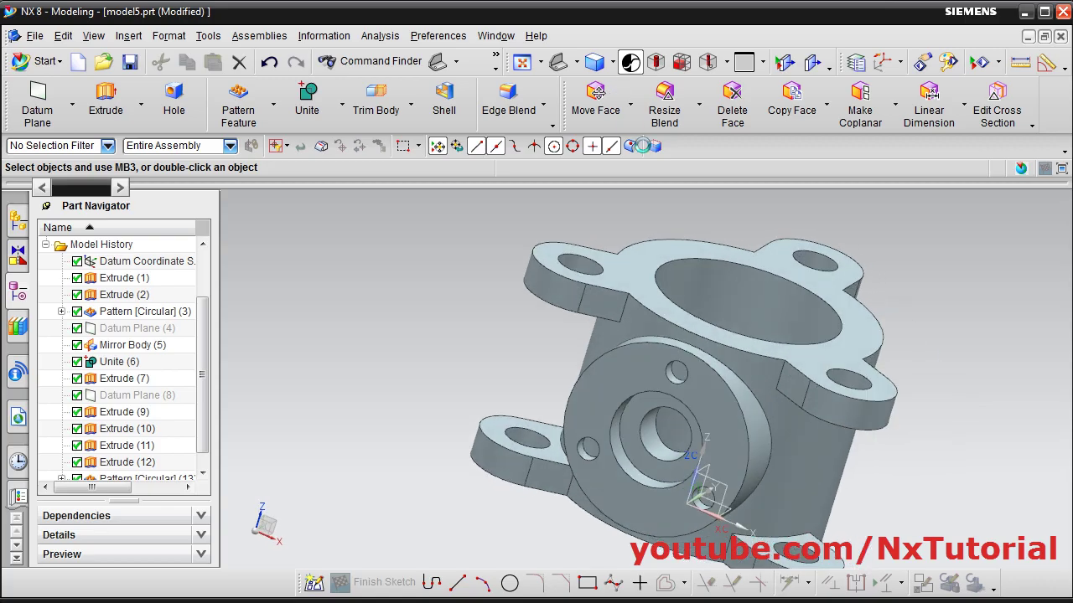